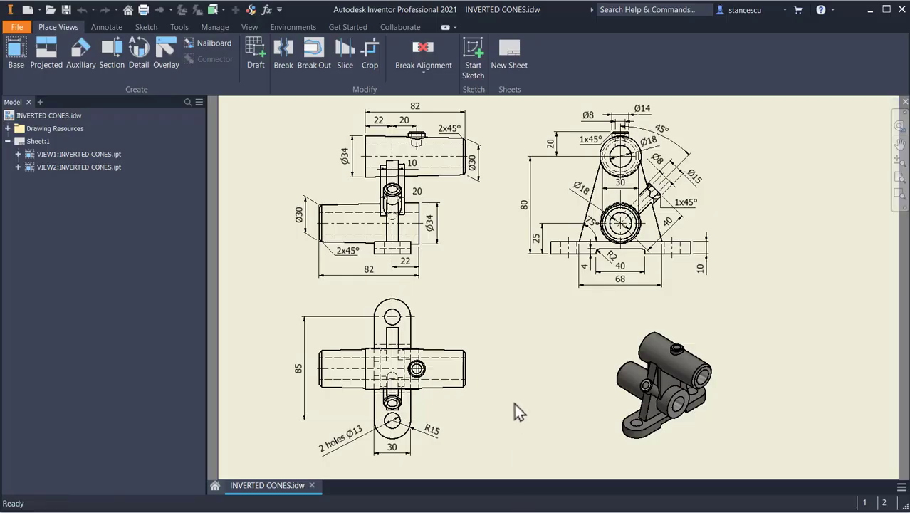
Step: Examine the dimensions of the drawing's views, zooming in on the front view
scroll(382, 146, "down", 3)
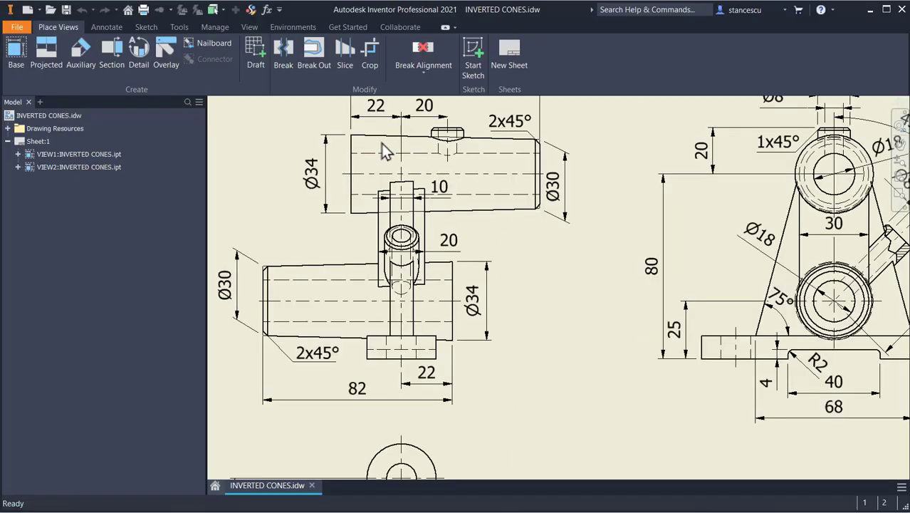
scroll(410, 159, "down", 3)
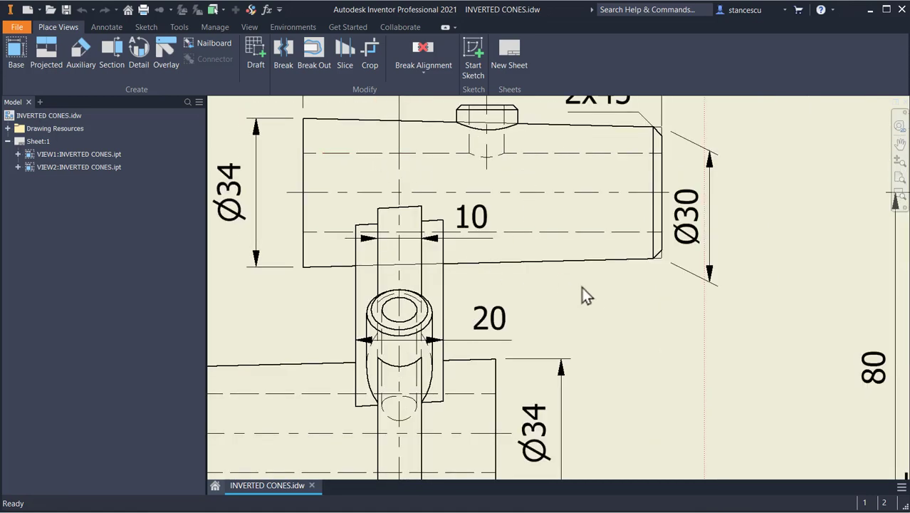
middle_click_drag(583, 295, 735, 182)
scroll(567, 346, "up", 5)
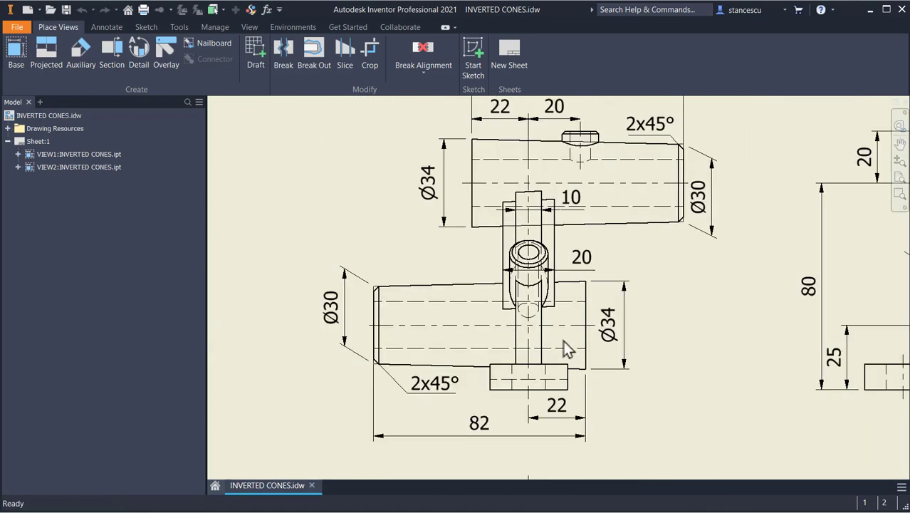
mouse_move(508, 325)
middle_mouse_down()
mouse_move(488, 287)
mouse_move(448, 257)
mouse_move(404, 246)
mouse_move(403, 259)
middle_mouse_up()
scroll(474, 287, "up", 3)
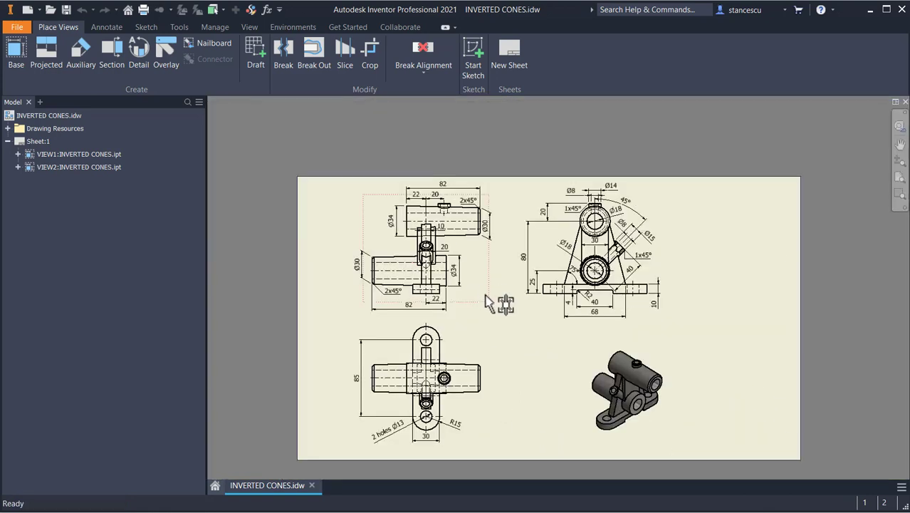
key("Home")
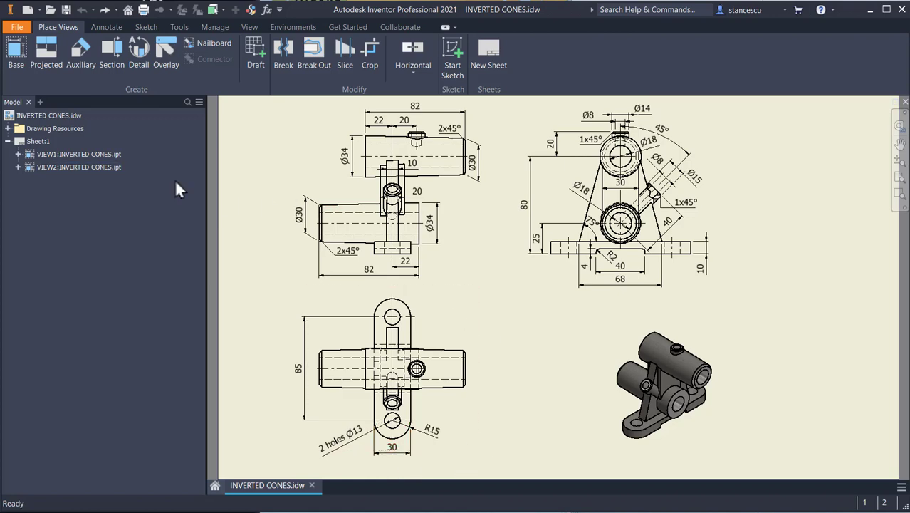
Step: Create a new part and start a 2D sketch on an origin plane
left_click(26, 10)
double_click(397, 141)
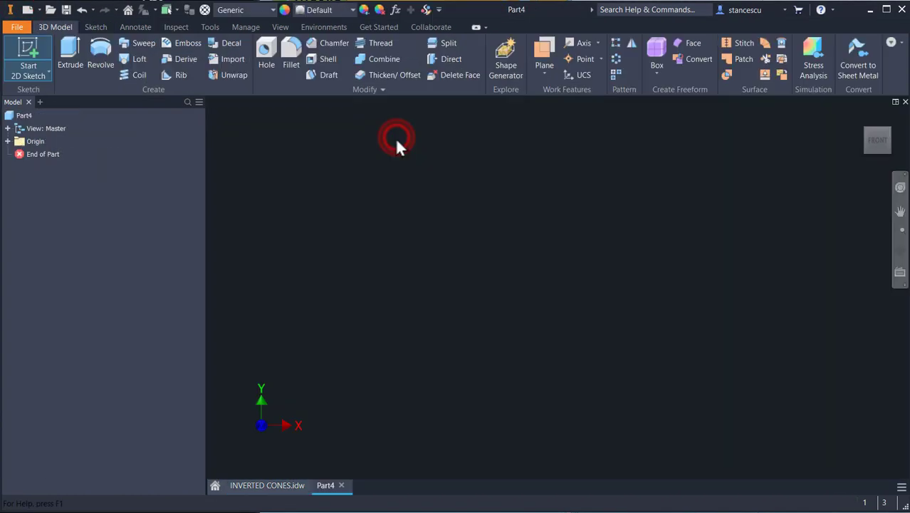
left_click(30, 51)
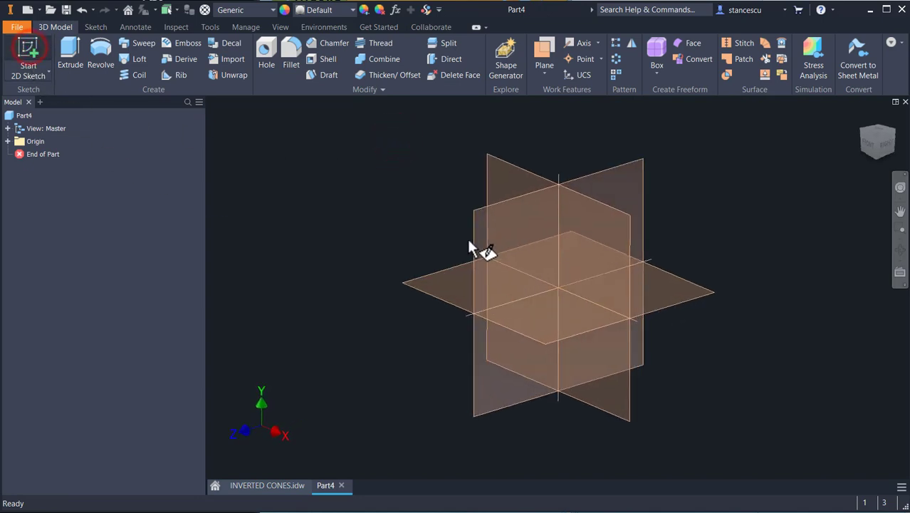
left_click(445, 279)
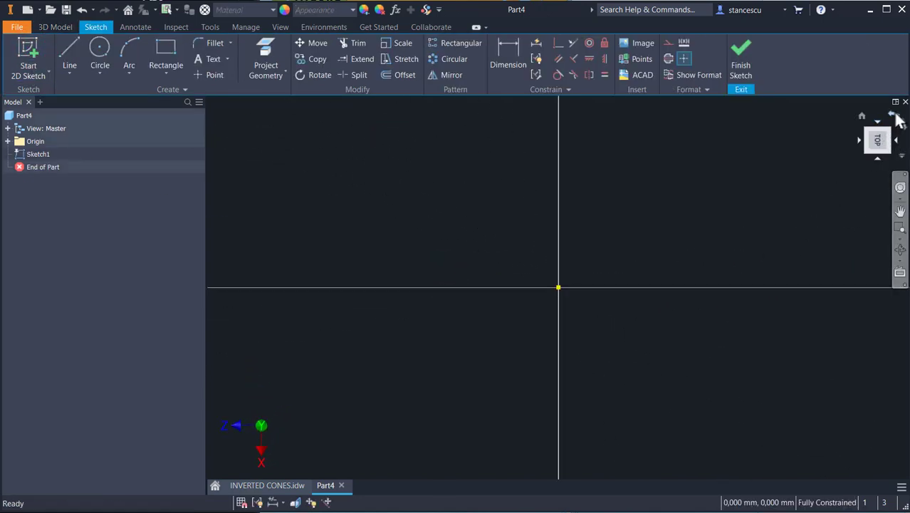
left_click(895, 110)
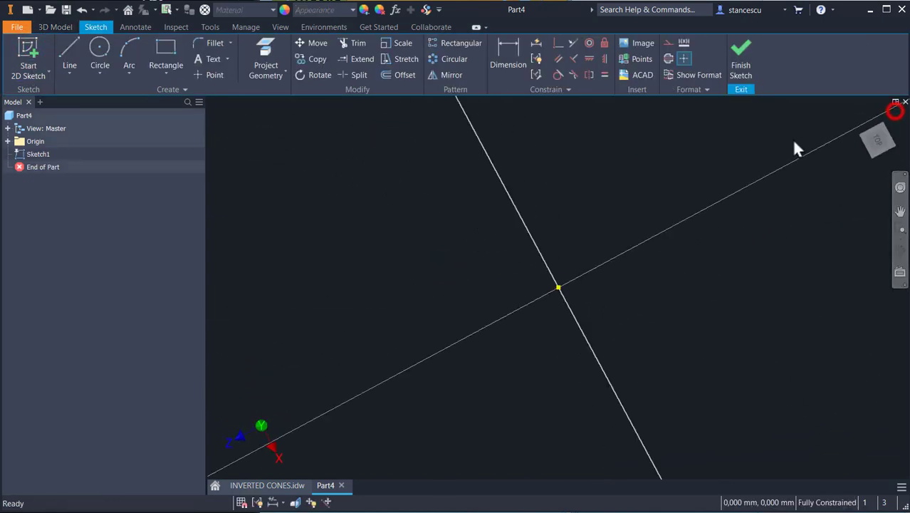
Step: Sketch a center-to-center slot with 85 mm between centers and 30 mm wide
left_click(165, 71)
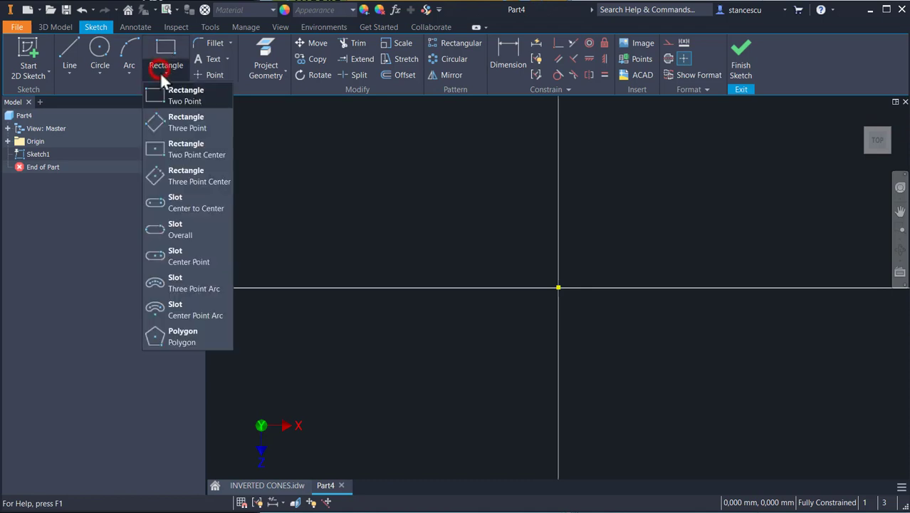
left_click(181, 204)
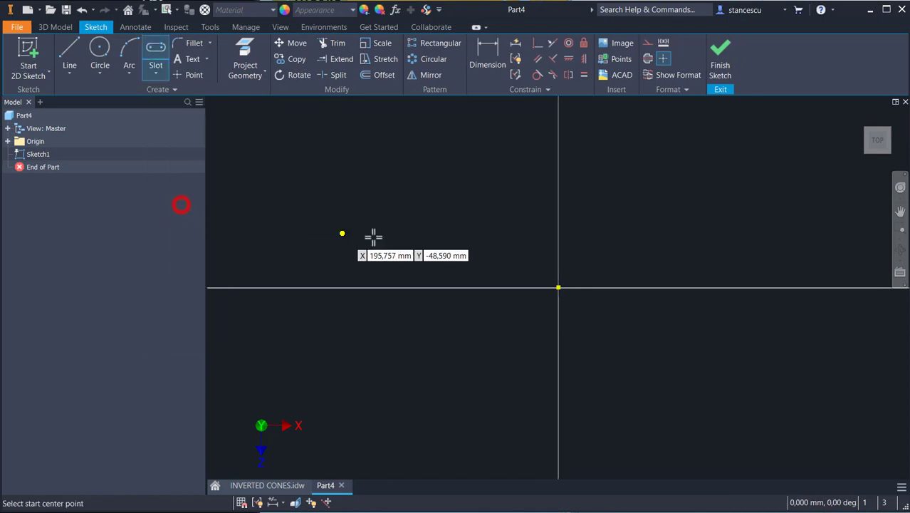
left_click(489, 175)
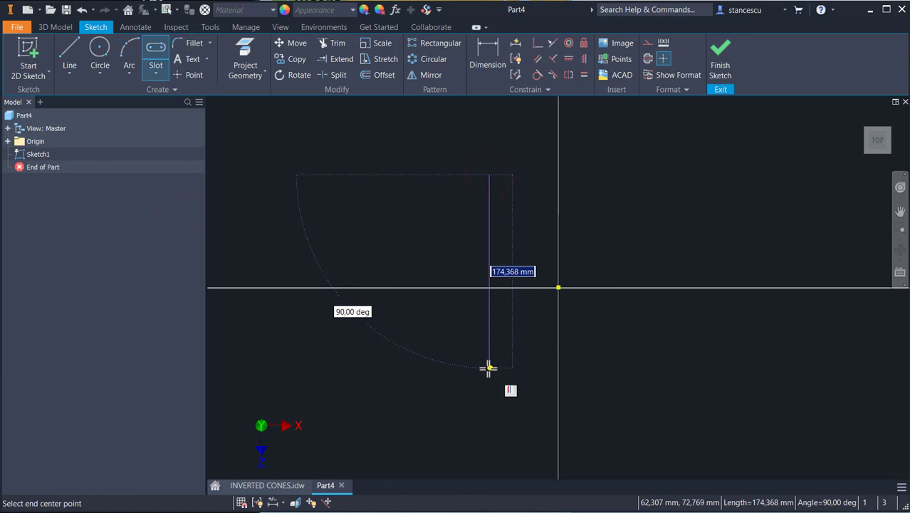
type("8")
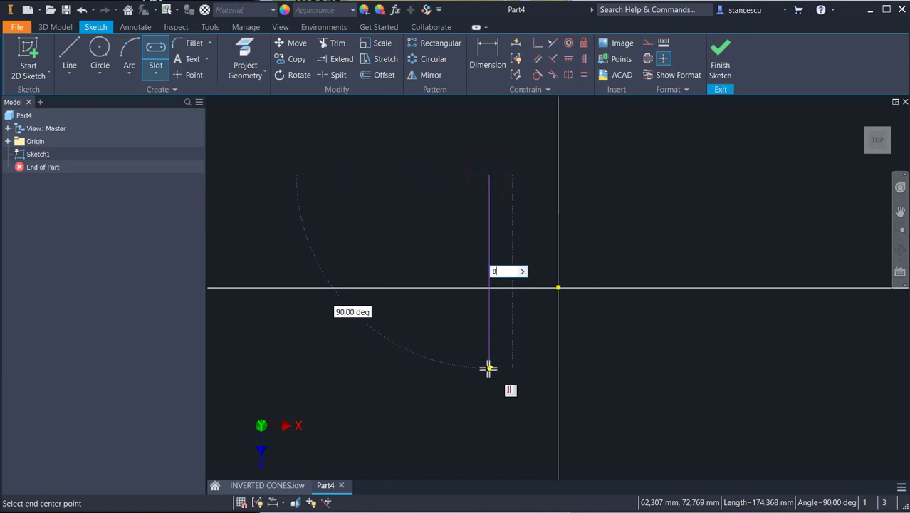
type("5")
key("Return")
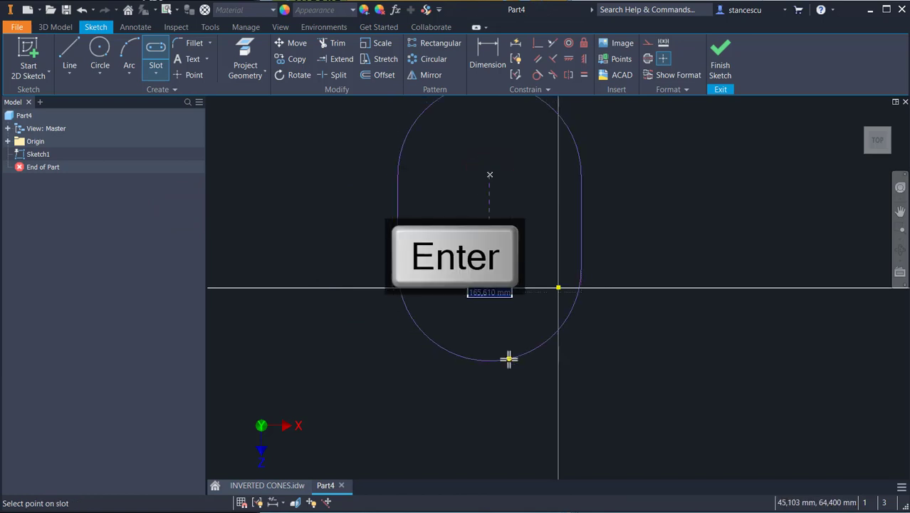
type("3")
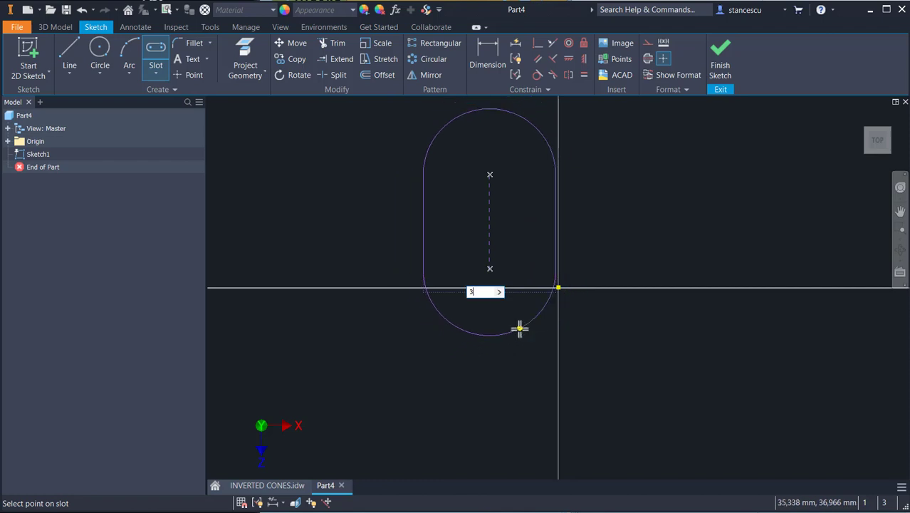
type("0")
key("Return")
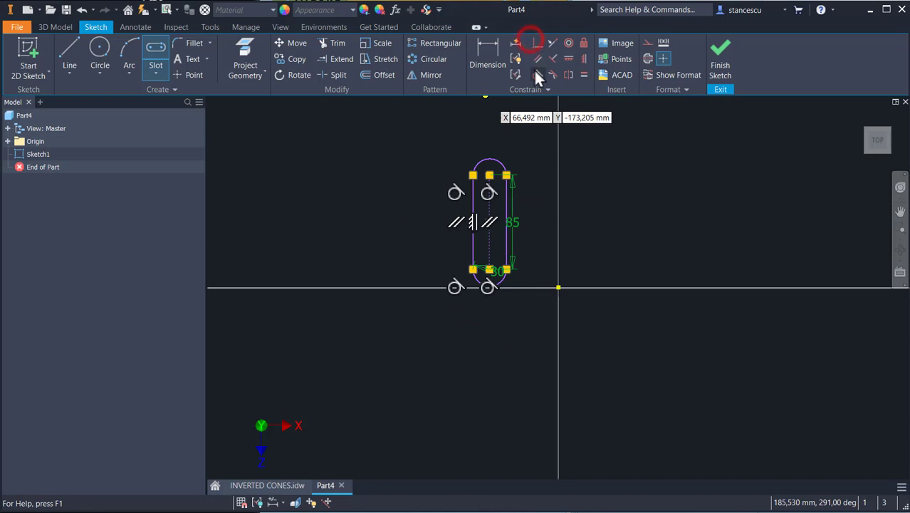
Step: Make the slot's midpoint coincident with the sketch origin and finish the sketch
left_click(538, 43)
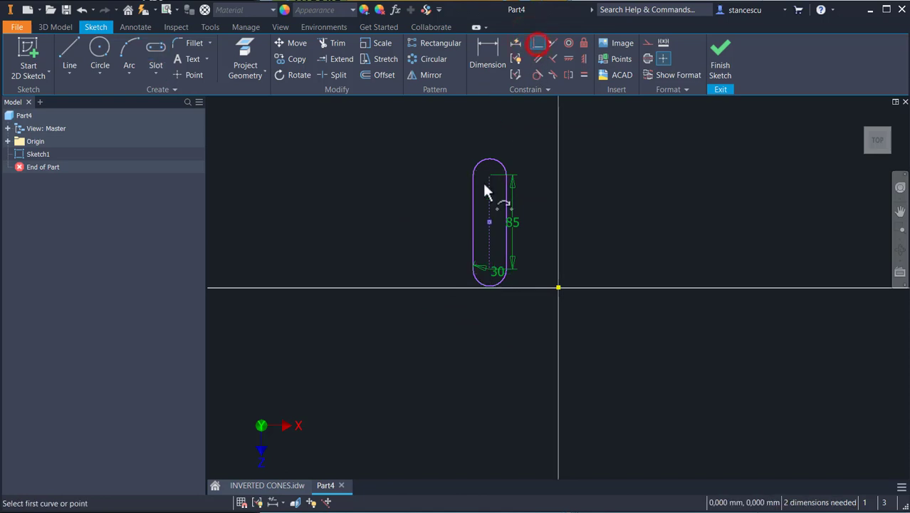
left_click(490, 222)
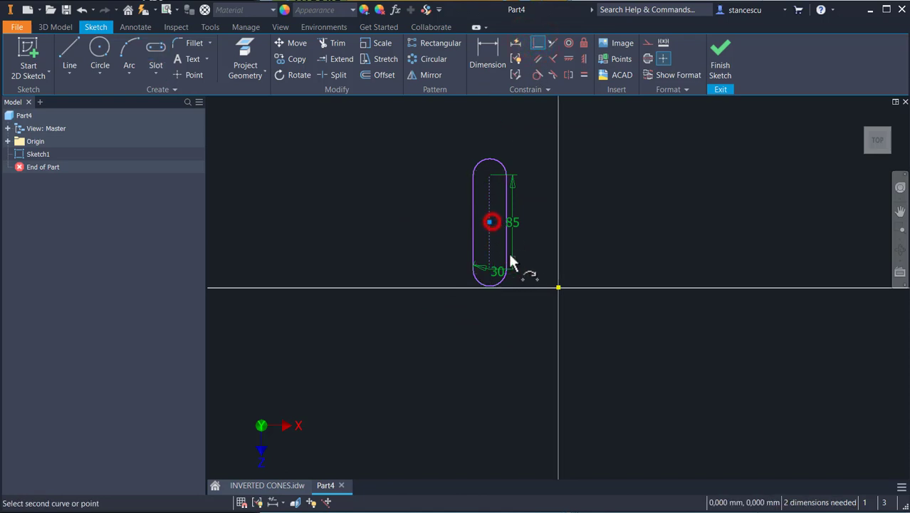
left_click(558, 288)
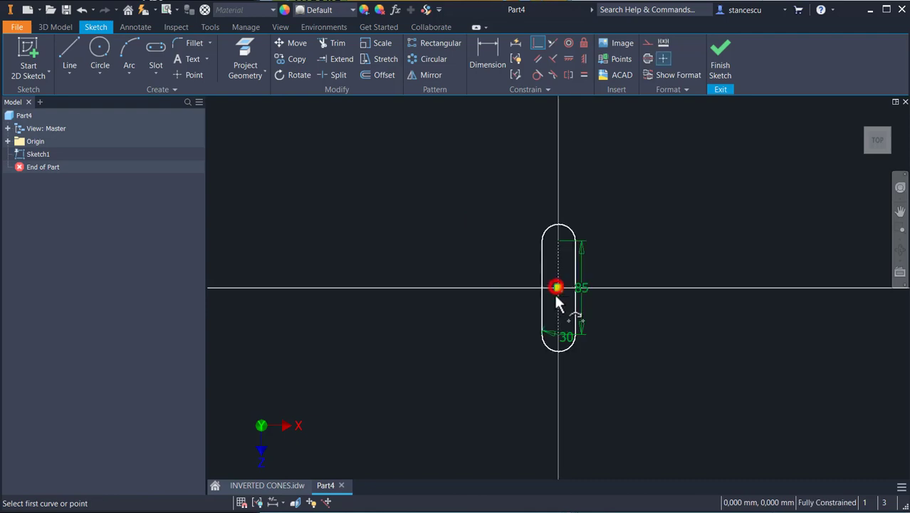
left_click(718, 62)
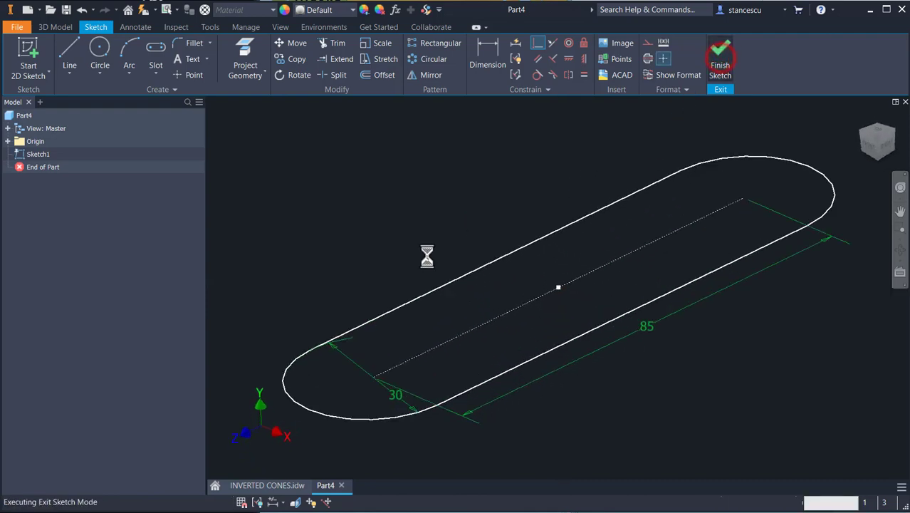
Step: Extrude the slot profile 10 mm to form the base plate
left_click(267, 487)
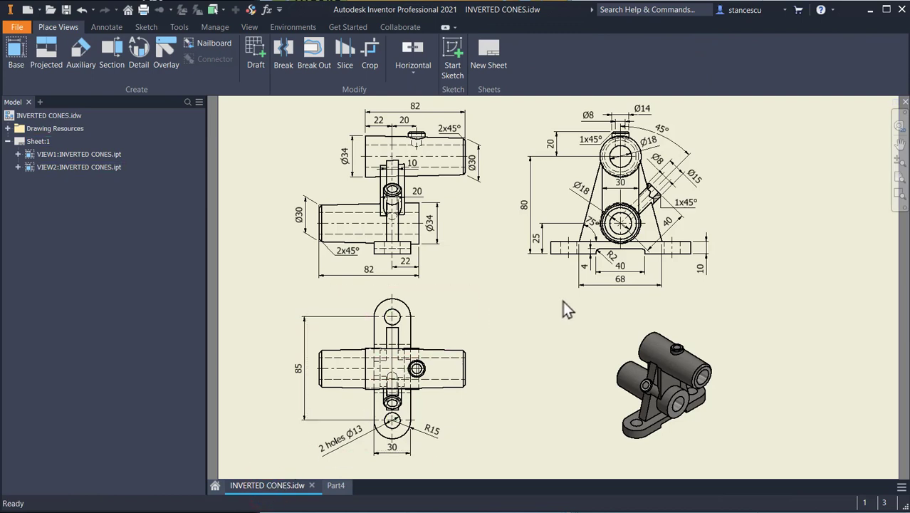
left_click(335, 486)
left_click(63, 53)
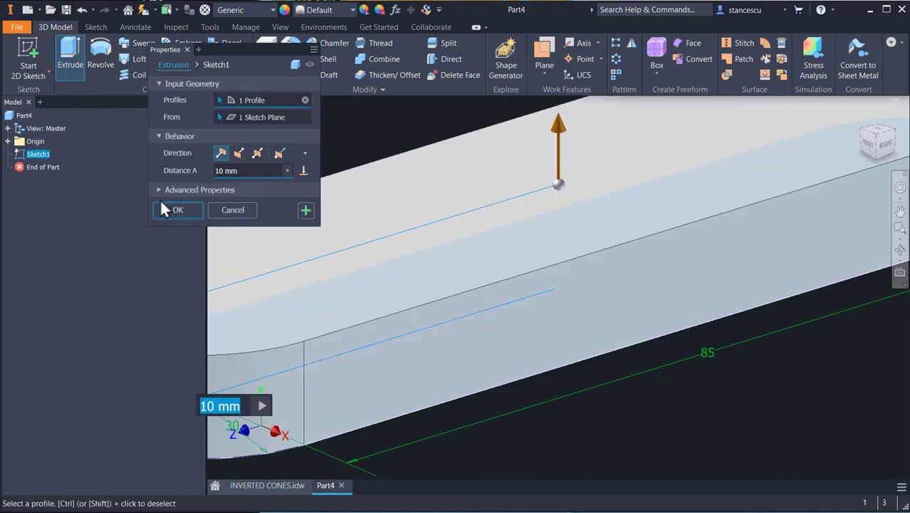
left_click(175, 210)
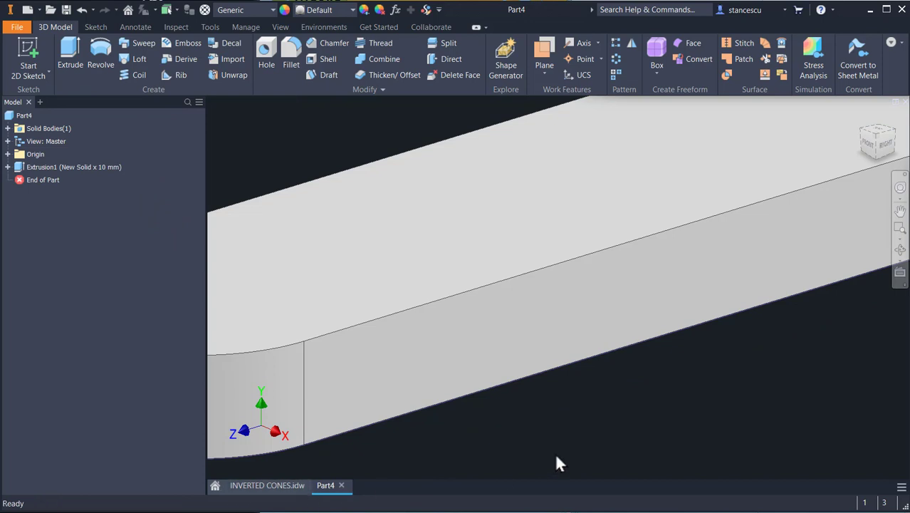
key("F6")
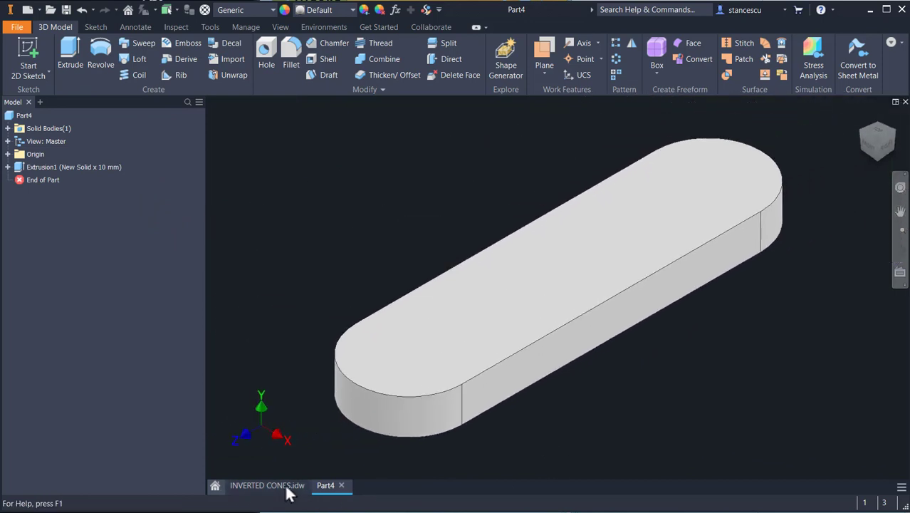
Step: Check the drawing's side view for the dimensions of the upright features
left_click(287, 487)
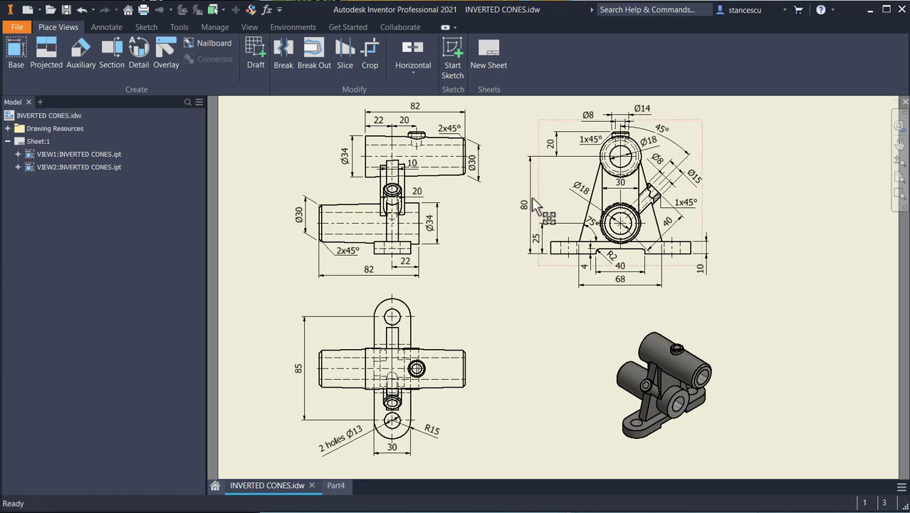
left_click(534, 253)
left_click(595, 284)
left_click(335, 486)
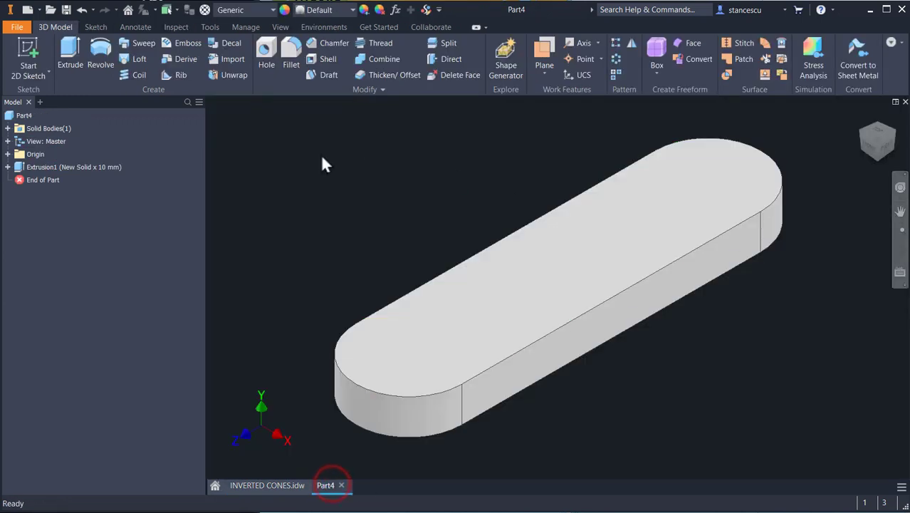
Step: Start a new sketch on the YZ Plane and slice the graphics through the base
left_click(8, 154)
left_click(29, 193)
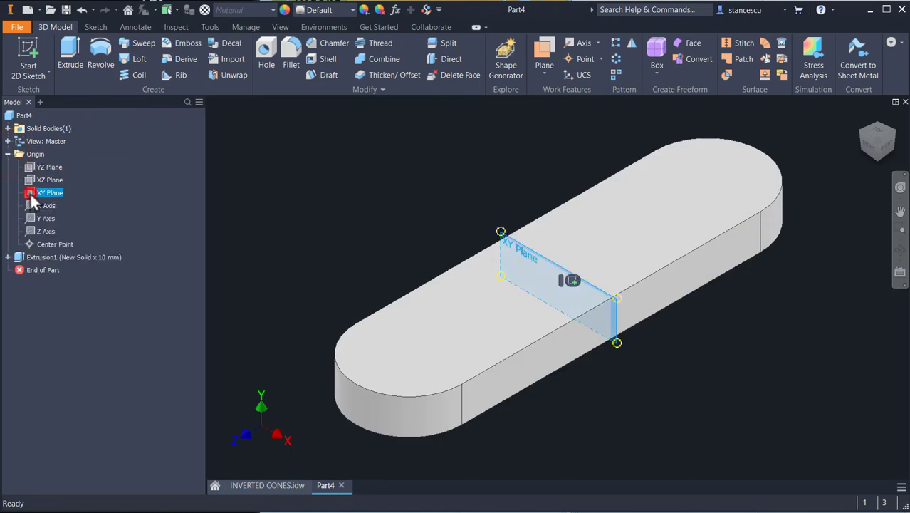
left_click(30, 179)
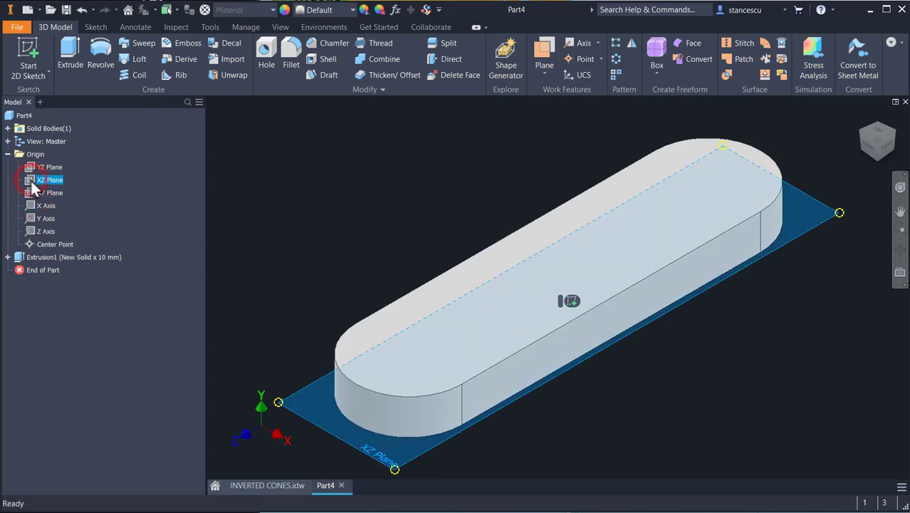
left_click(31, 168)
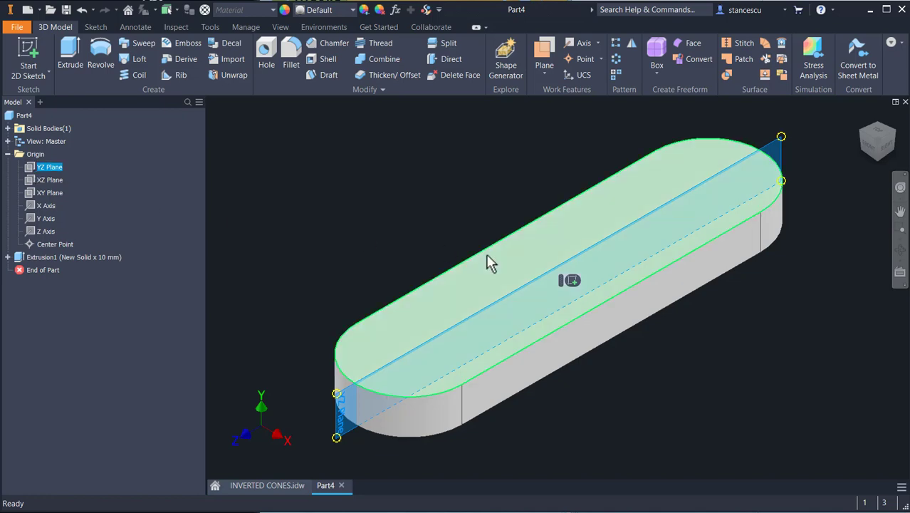
left_click(570, 281)
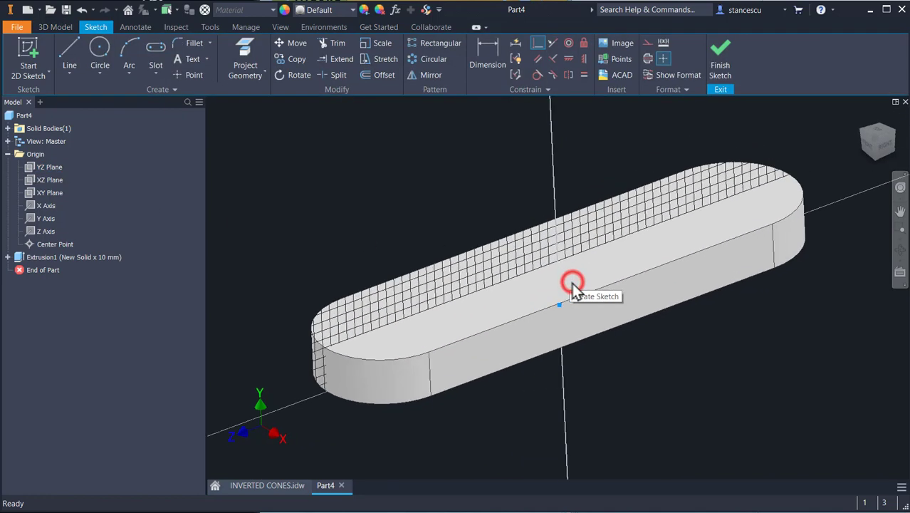
mouse_move(512, 179)
middle_mouse_down()
mouse_move(507, 252)
mouse_move(500, 253)
middle_mouse_up()
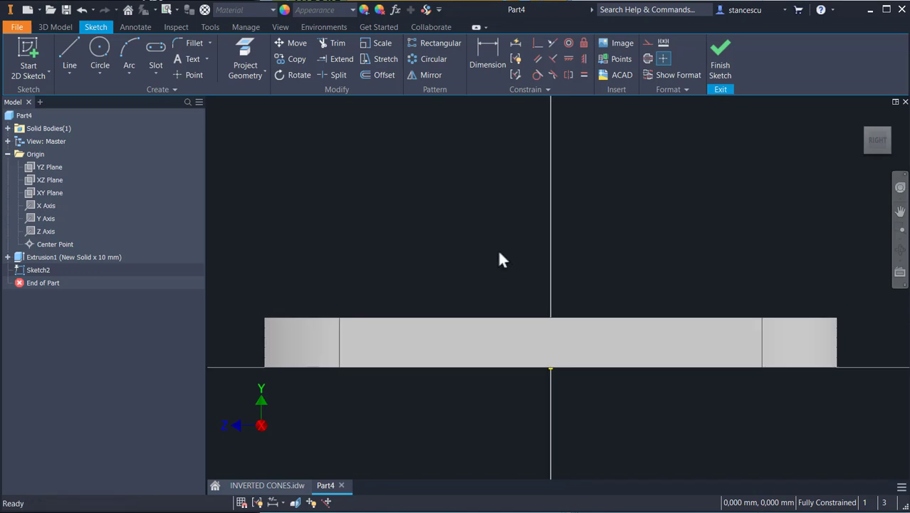
key("F7")
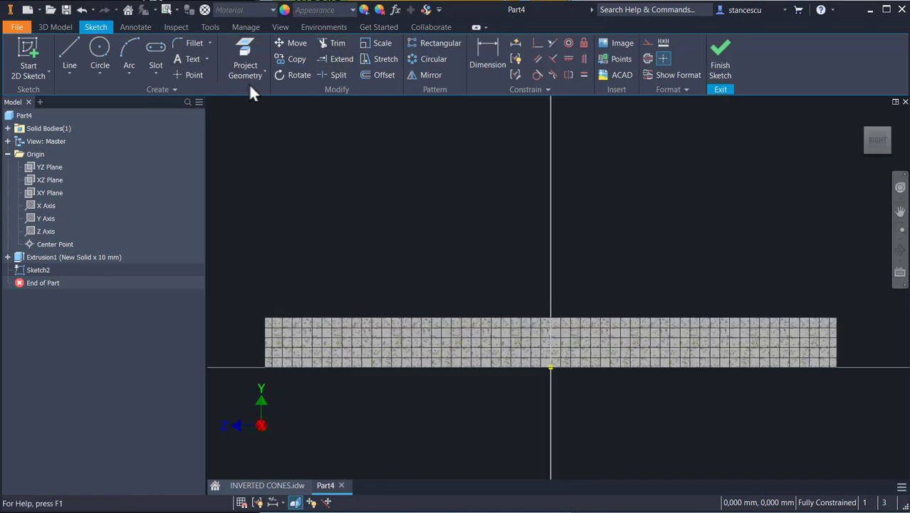
Step: Project the base plate's top edge into the sketch
left_click(244, 53)
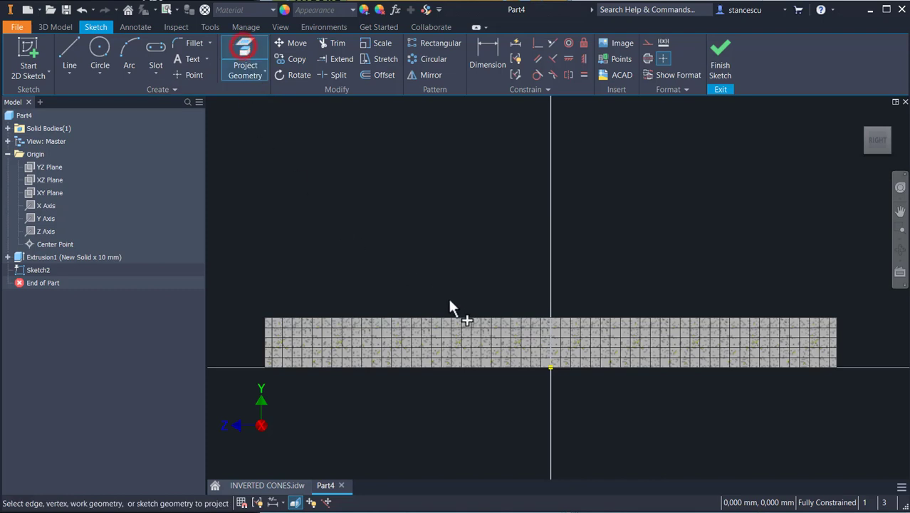
left_click(455, 317)
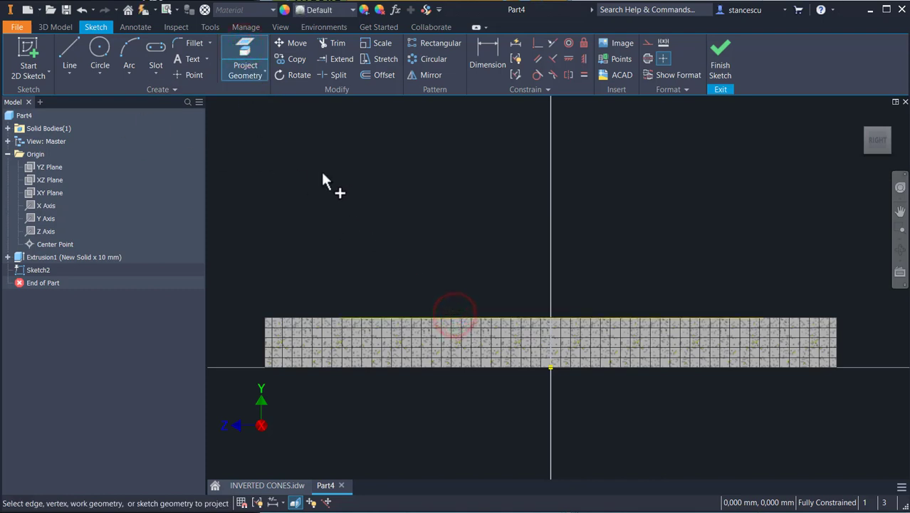
Step: Sketch three connected lines forming an open trapezoid on the base plate's top edge, with a top line about 36 mm long
left_click(69, 51)
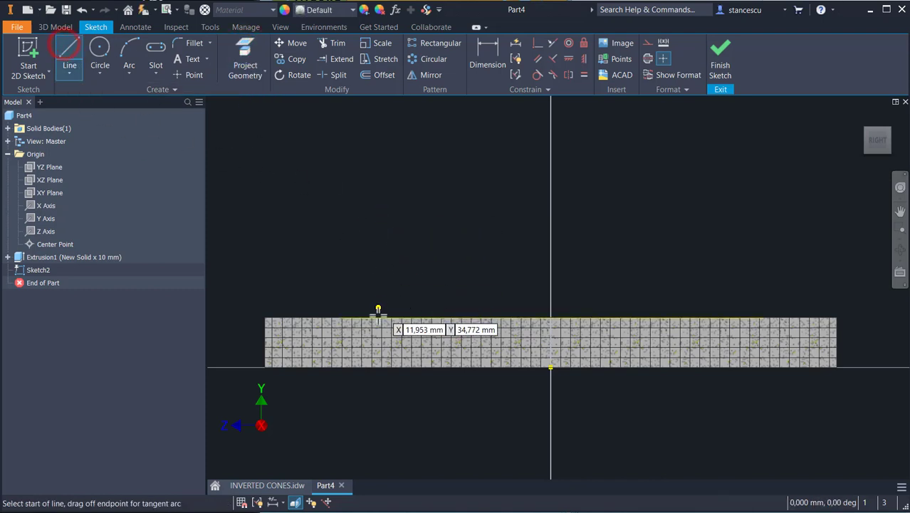
left_click(383, 317)
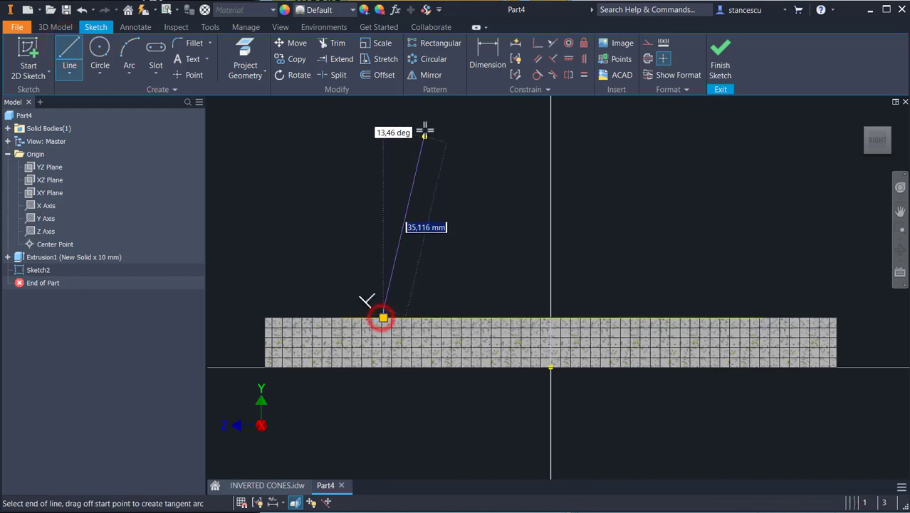
middle_click_drag(424, 127, 410, 260)
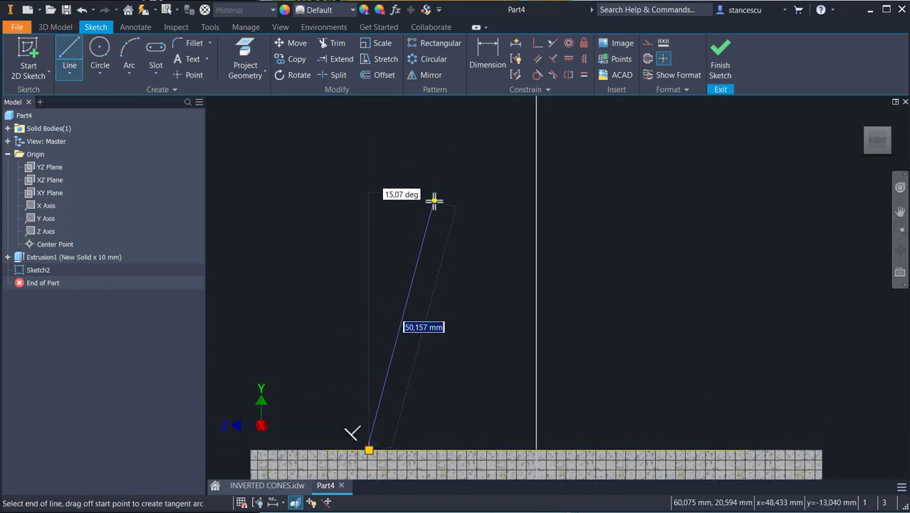
left_click(434, 205)
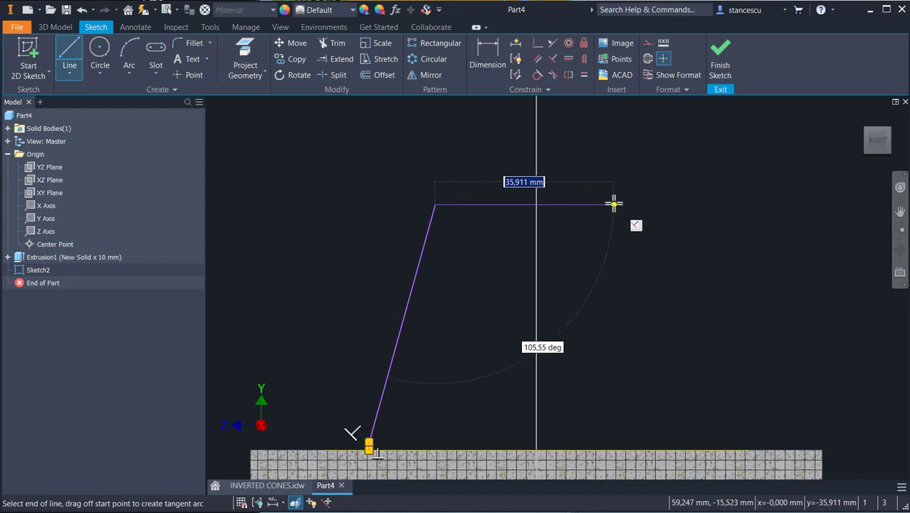
left_click(616, 205)
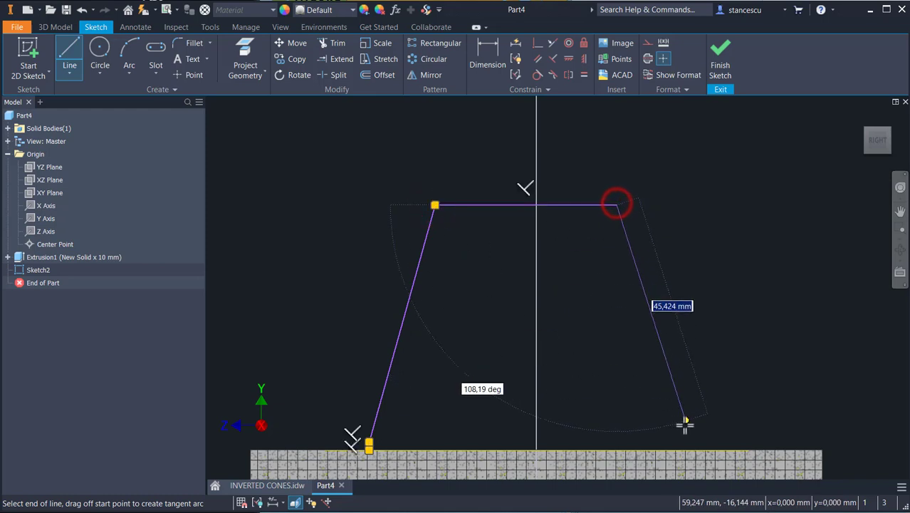
double_click(684, 449)
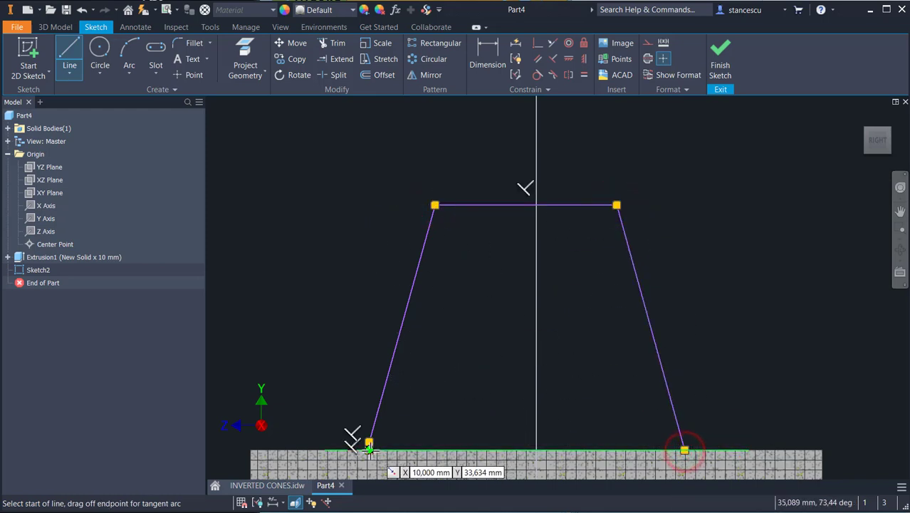
Step: Draw an extra line at the left foot of the trapezoid, then delete the stray short segment
left_click(682, 449)
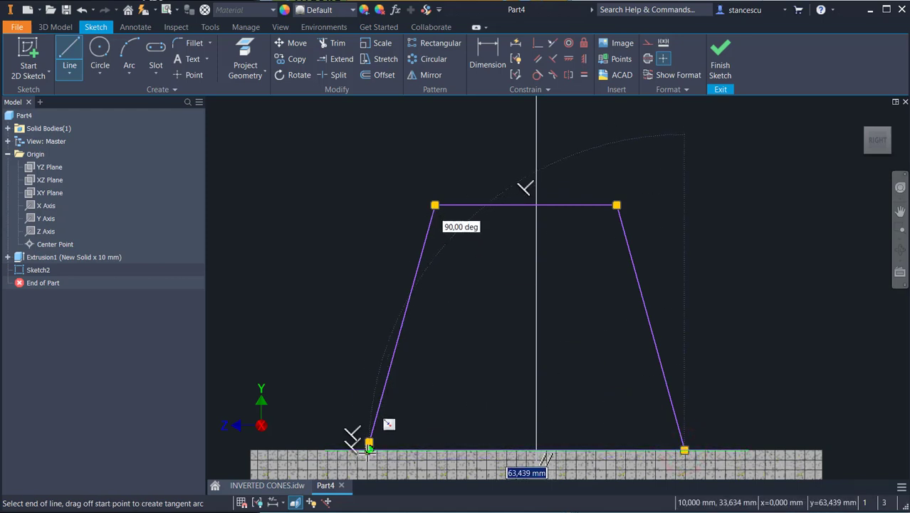
double_click(369, 449)
scroll(364, 436, "up", 5)
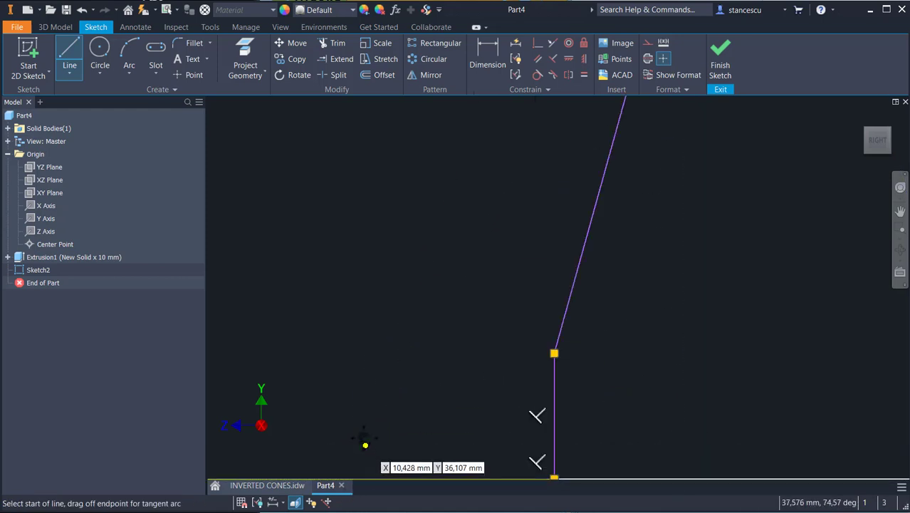
key("Escape")
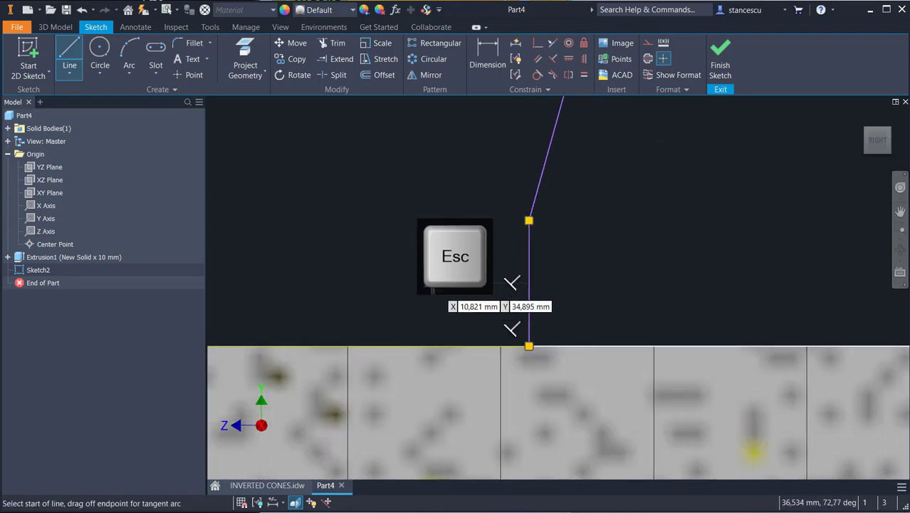
left_click(534, 269)
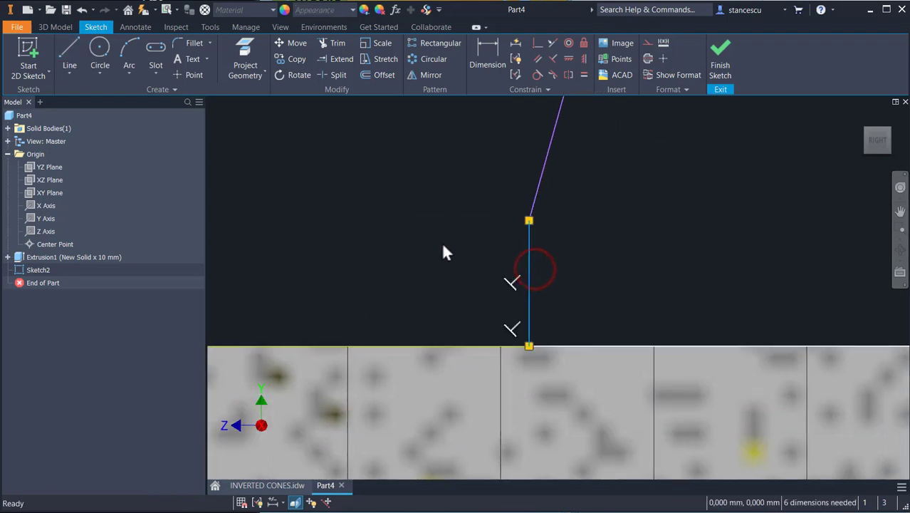
key("Delete")
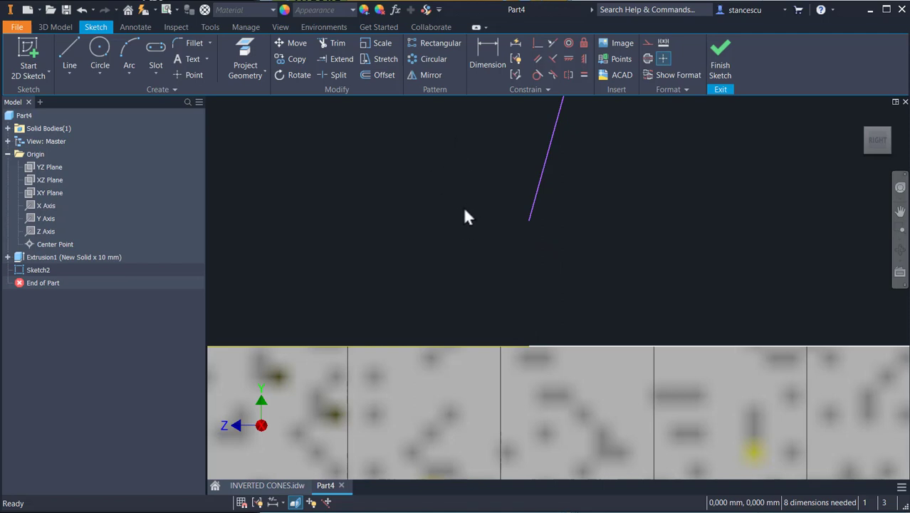
Step: Make the left line's loose lower endpoint coincident with the base plate's top edge
middle_click_drag(461, 216, 427, 238, "shift")
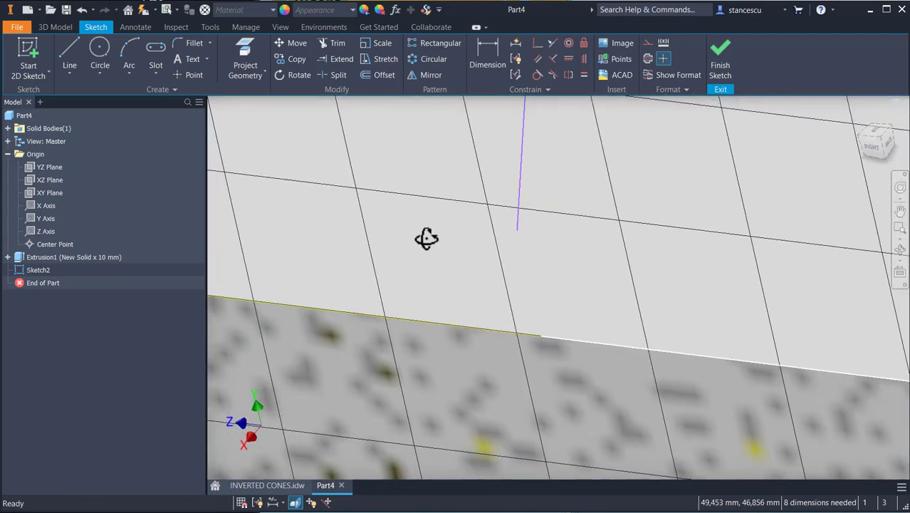
left_click(536, 43)
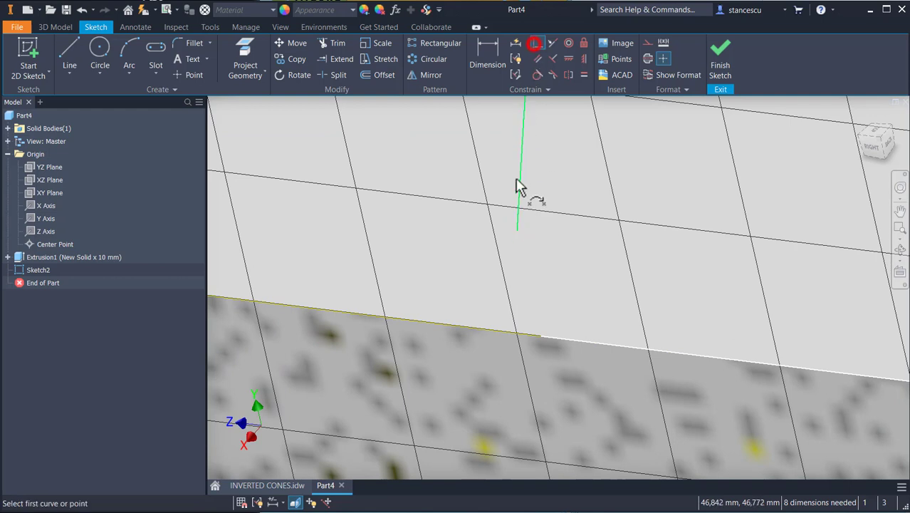
left_click(539, 334)
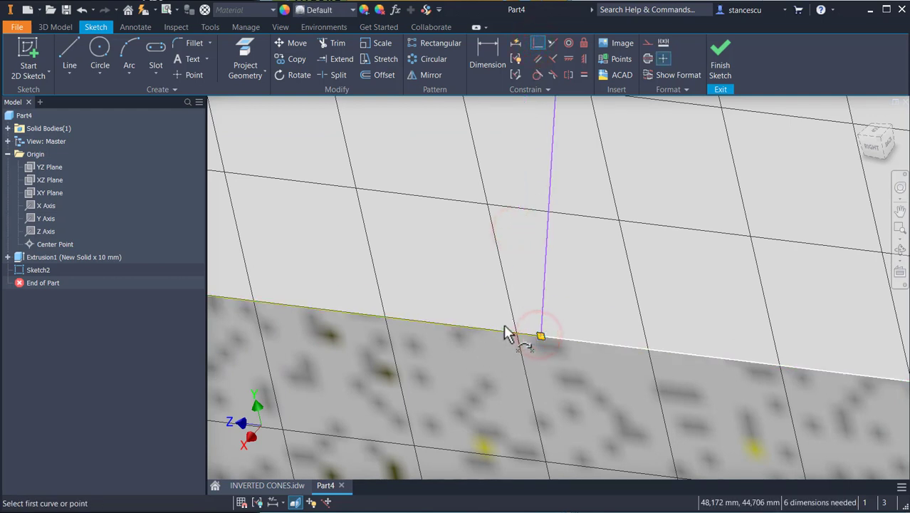
Step: Make the two slanted lines of the trapezoid equal in length
scroll(651, 264, "down", 5)
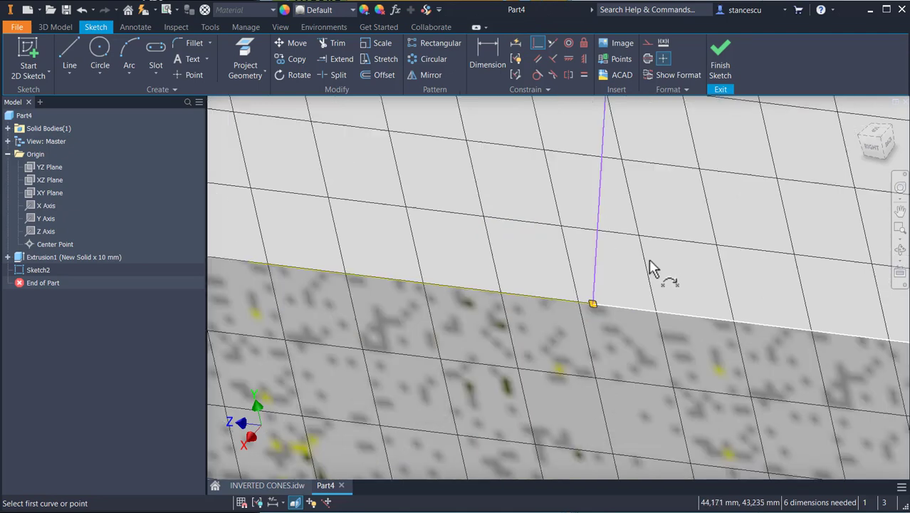
middle_click_drag(650, 264, 406, 366)
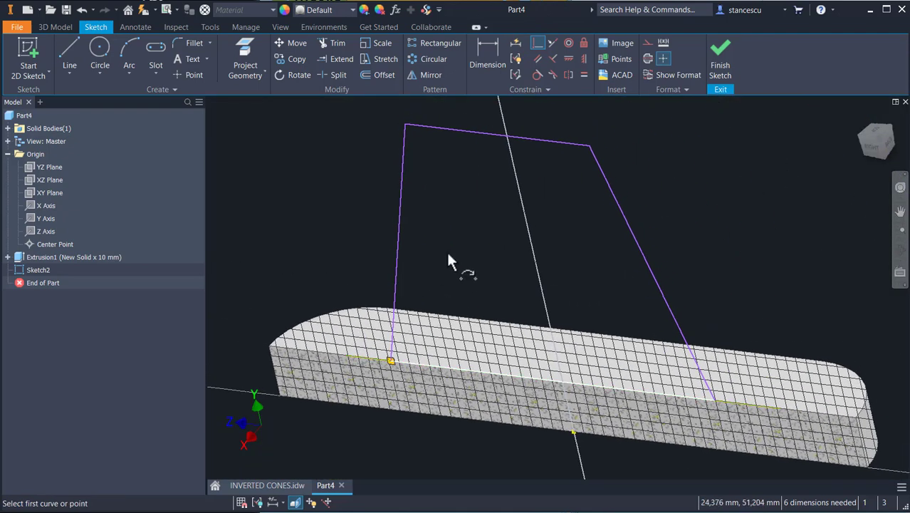
left_click(871, 142)
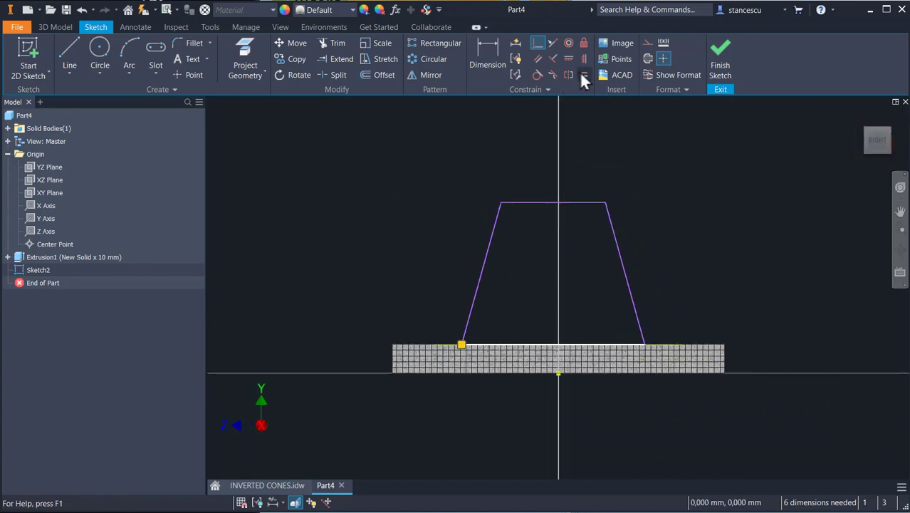
left_click(584, 74)
left_click(491, 241)
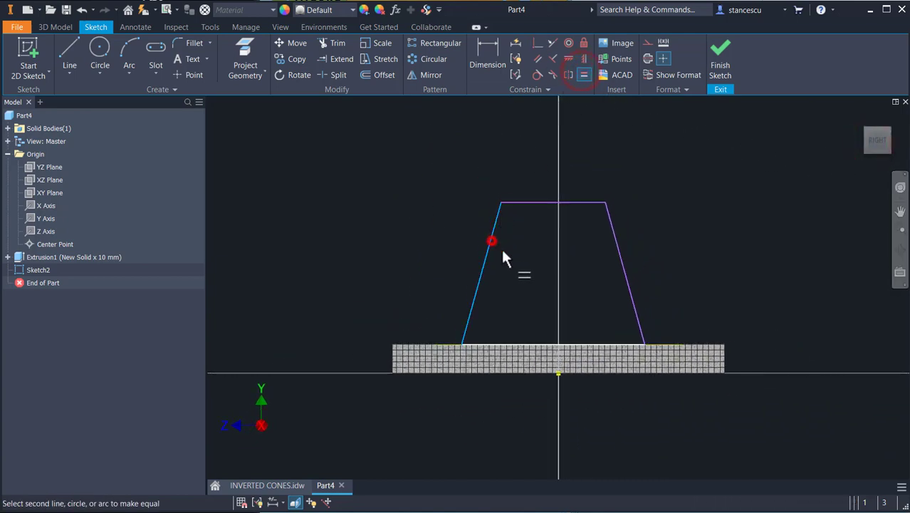
left_click(619, 260)
Step: Add a coincident constraint at the centre of the base plate's projected top edge to centre the trapezoid
left_click(538, 43)
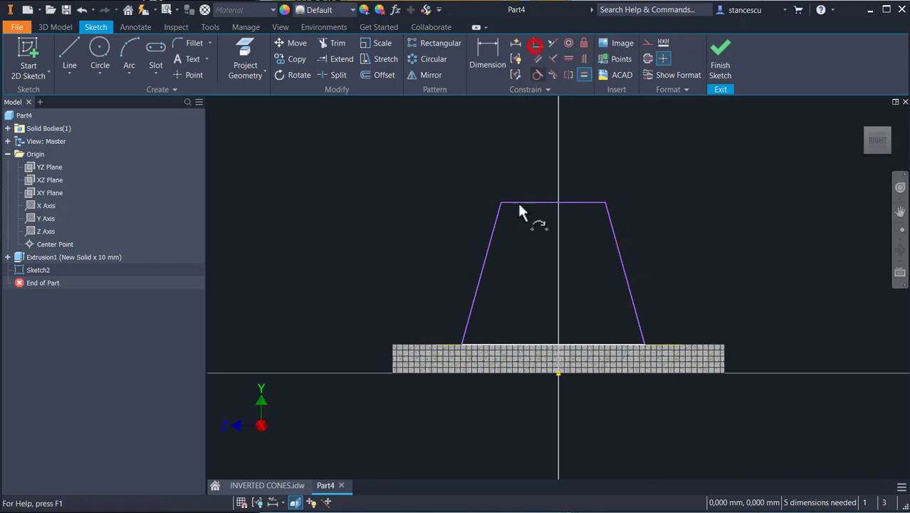
left_click(553, 345)
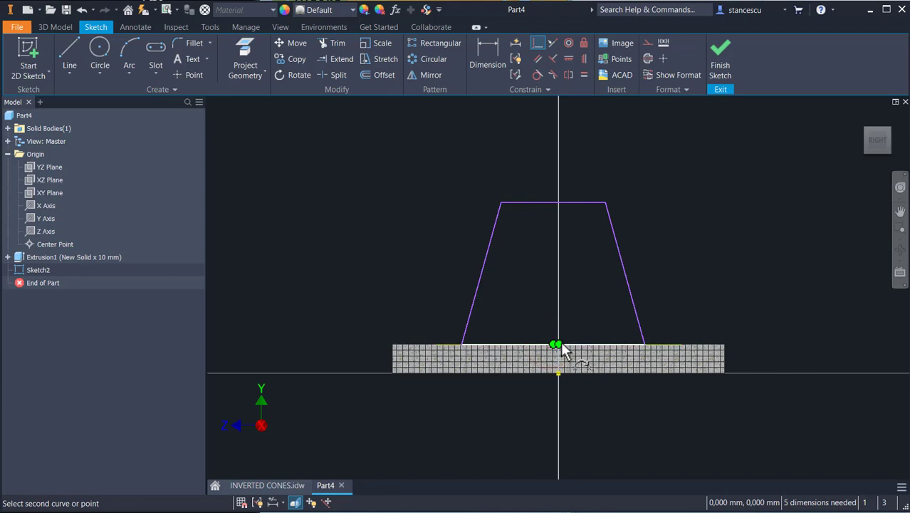
left_click(560, 345)
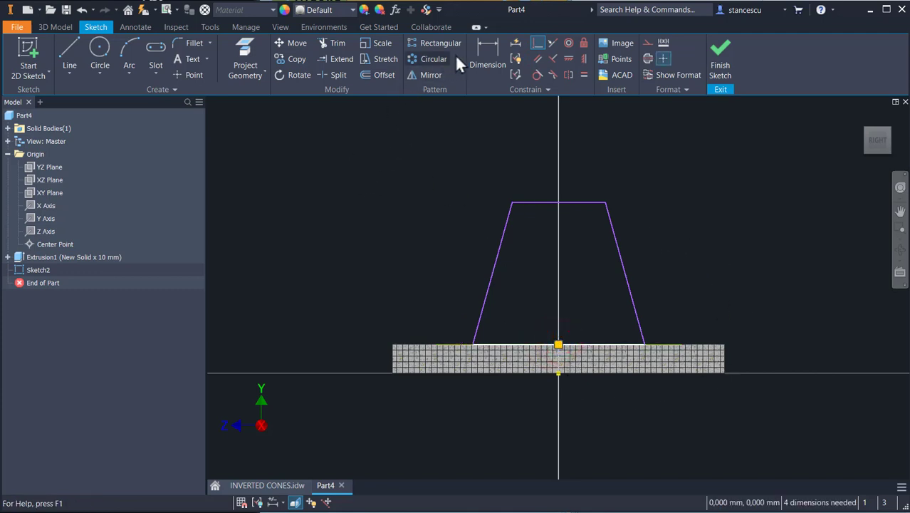
Step: Dimension the distance between the trapezoid's two lower endpoints as 68 mm
left_click(482, 50)
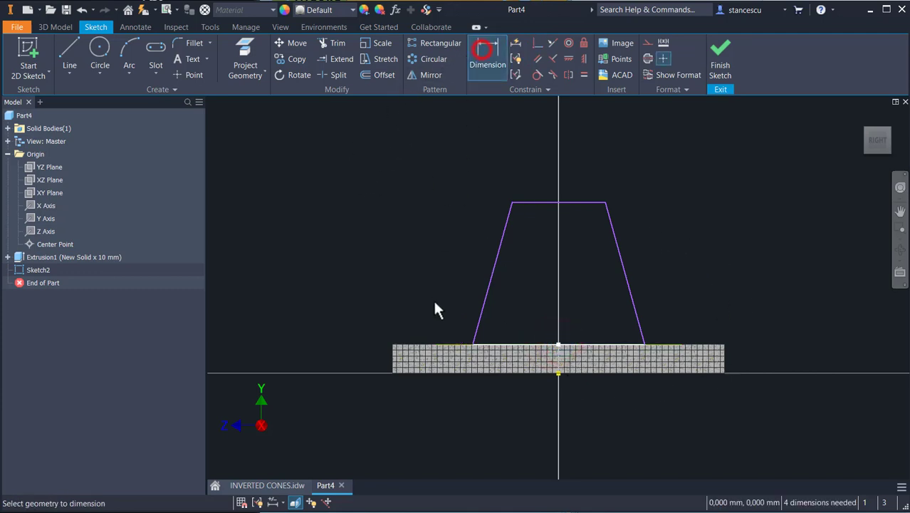
left_click(472, 345)
left_click(646, 344)
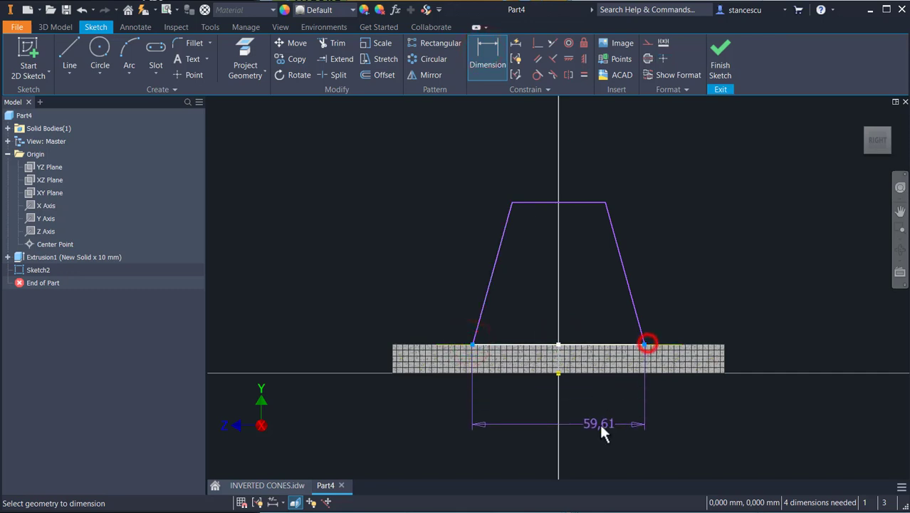
left_click(589, 422)
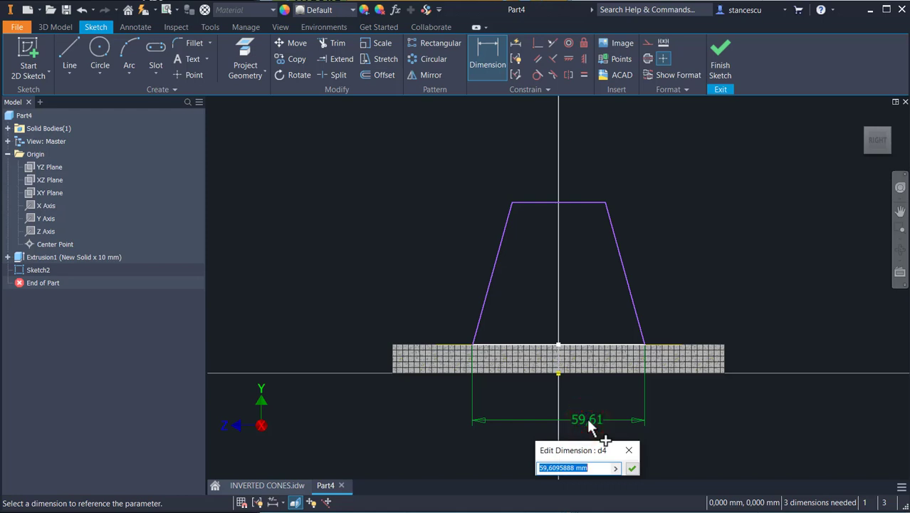
type("6")
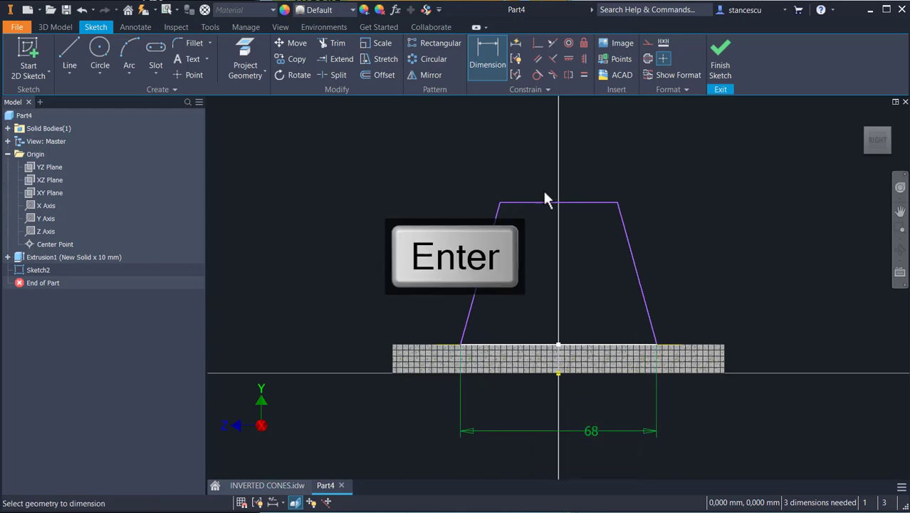
Step: Try to dimension the angle between the trapezoid's top line and the base's lower edge, then undo it
left_click(509, 204)
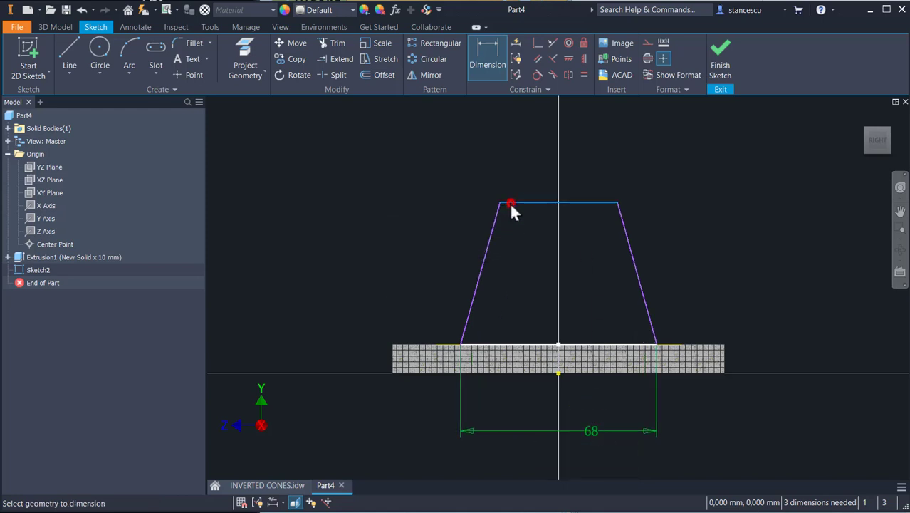
left_click(492, 369)
left_click(314, 272)
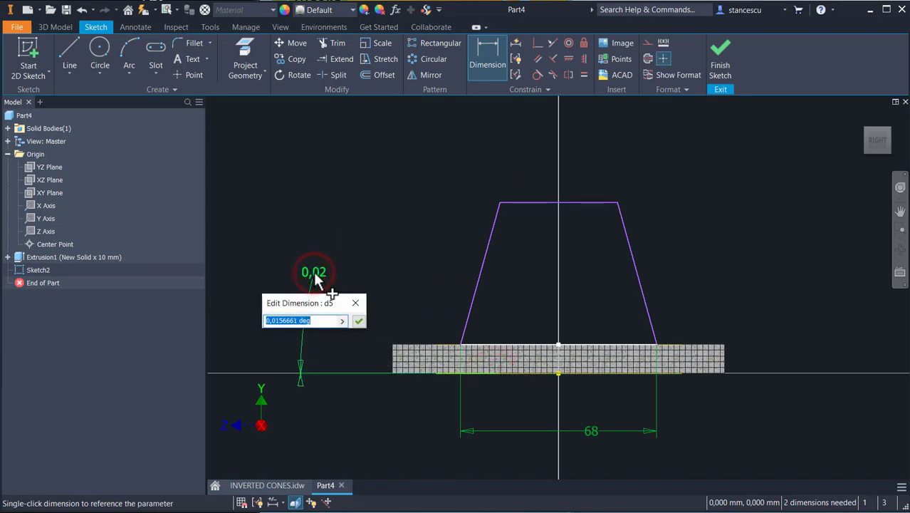
key("Escape")
key("Escape")
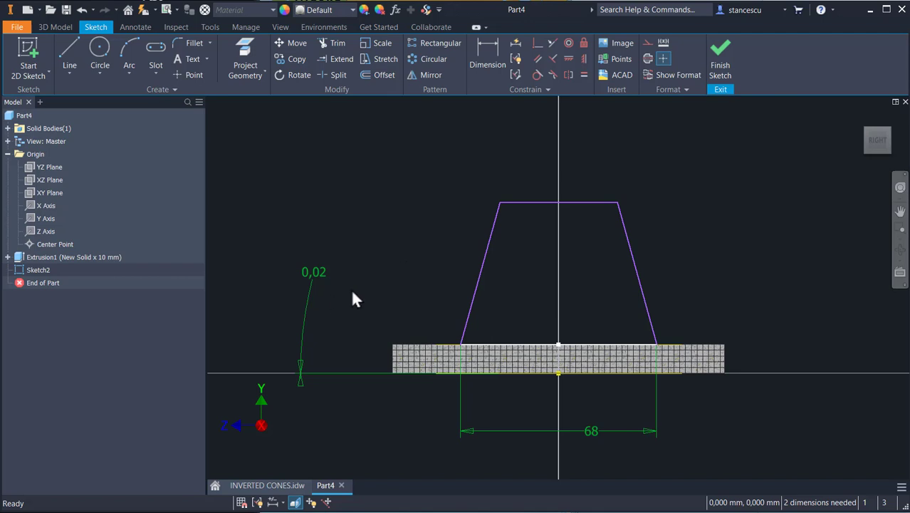
key("ctrl+z")
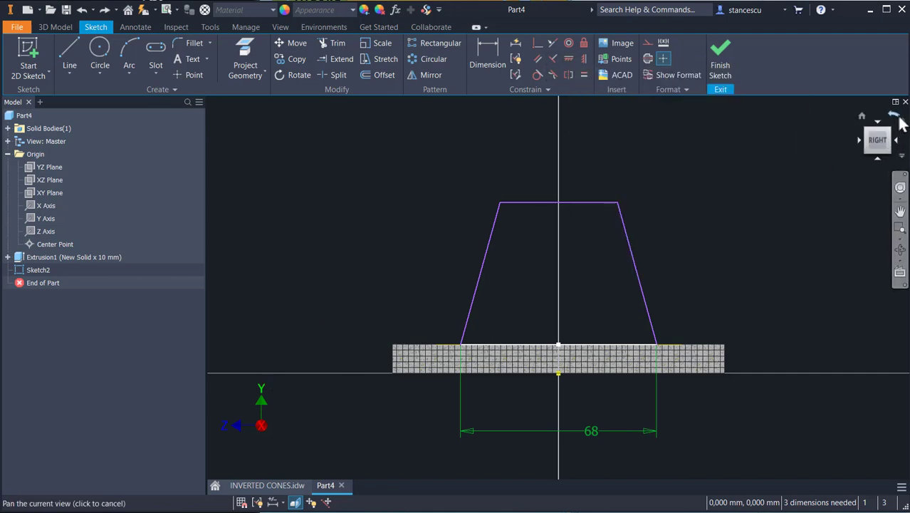
Step: Align the trapezoid's top line midpoint horizontally with the base plate's centre point
left_click(901, 129)
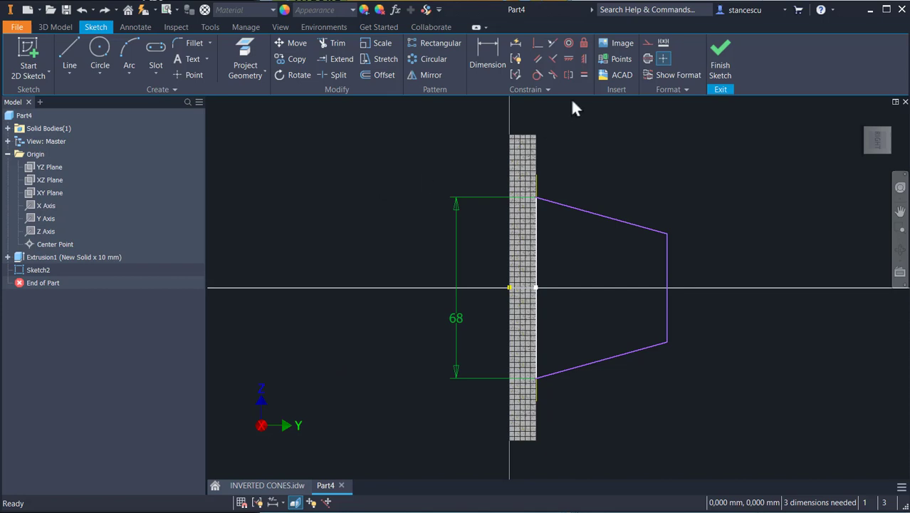
left_click(567, 59)
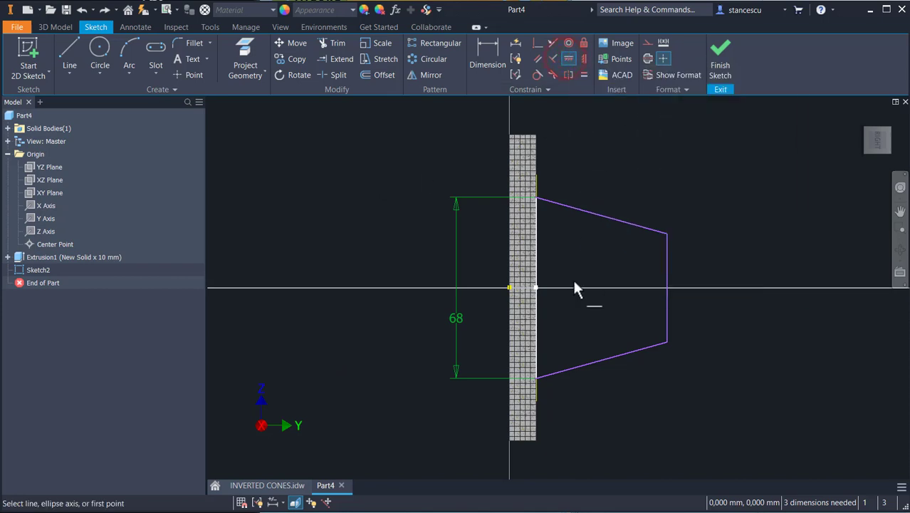
left_click(668, 287)
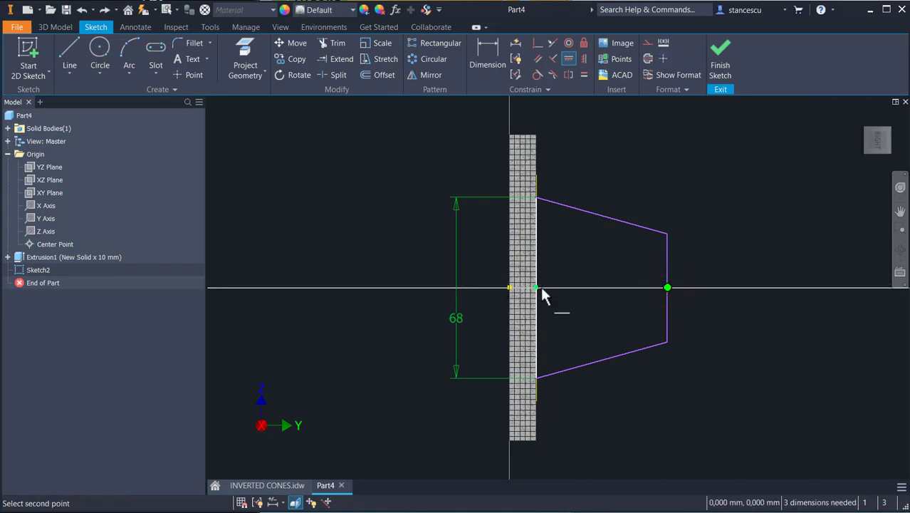
left_click(537, 287)
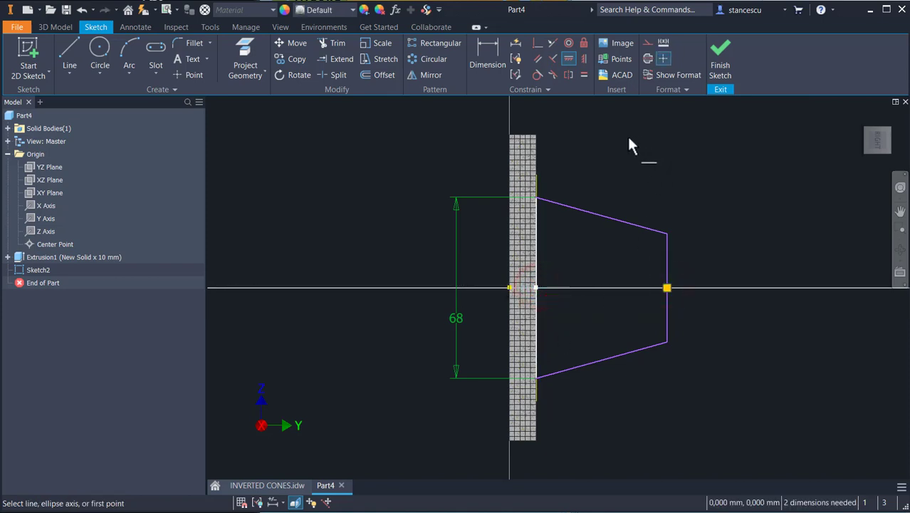
Step: Dimension the distance from the base plate's centre point to the trapezoid's outer vertical line as 80 mm
left_click(487, 56)
middle_click_drag(670, 213, 650, 214)
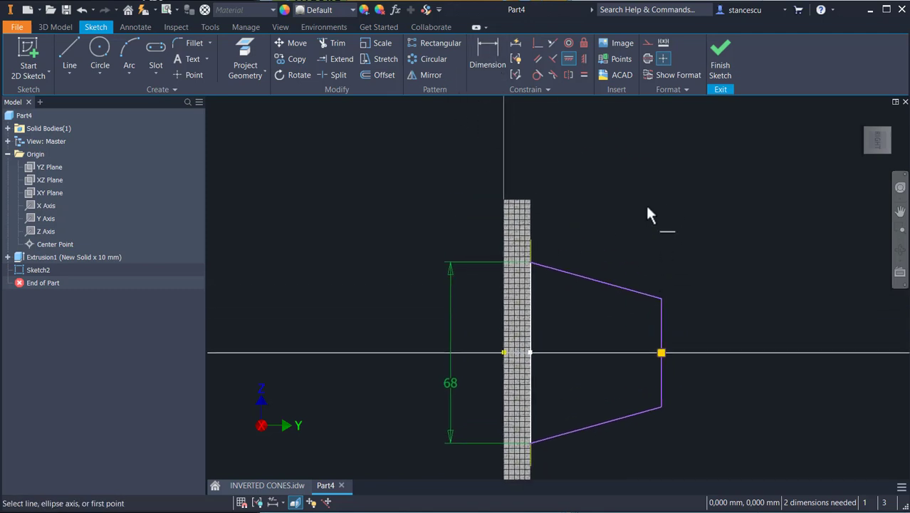
left_click(490, 50)
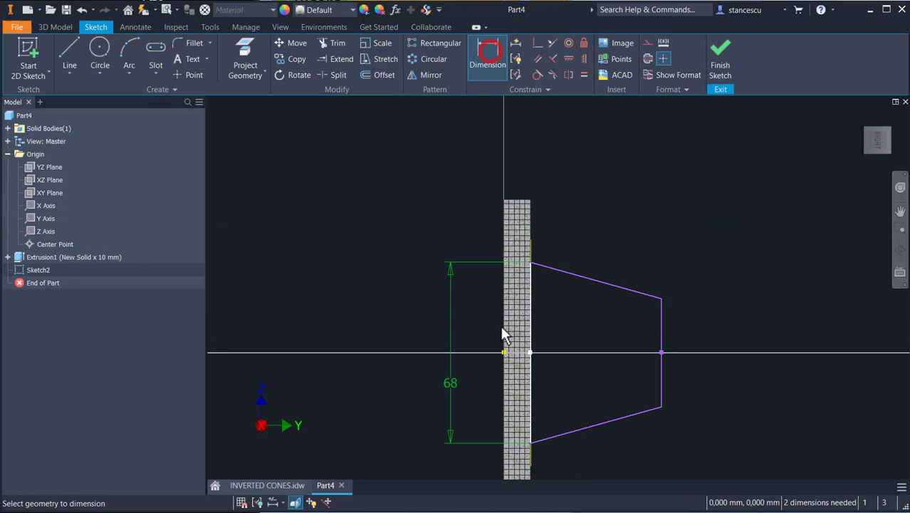
left_click(661, 324)
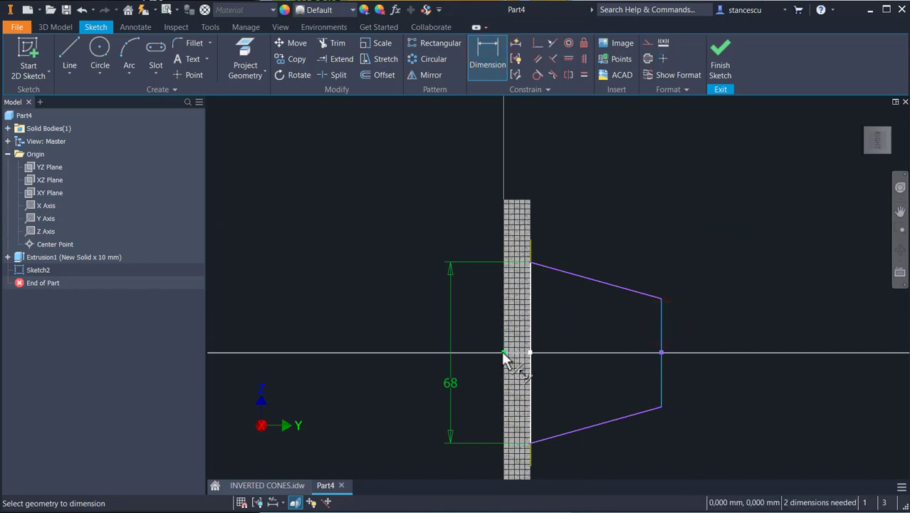
left_click(503, 352)
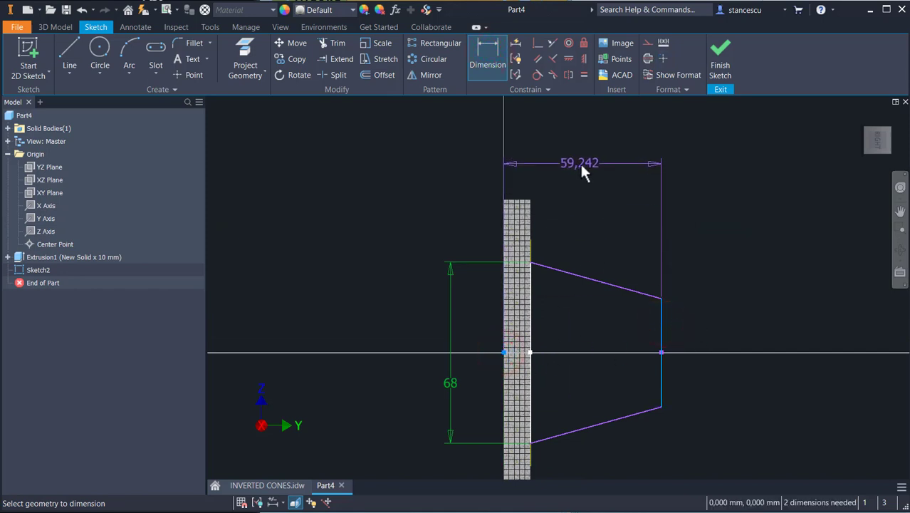
left_click(581, 166)
type("80")
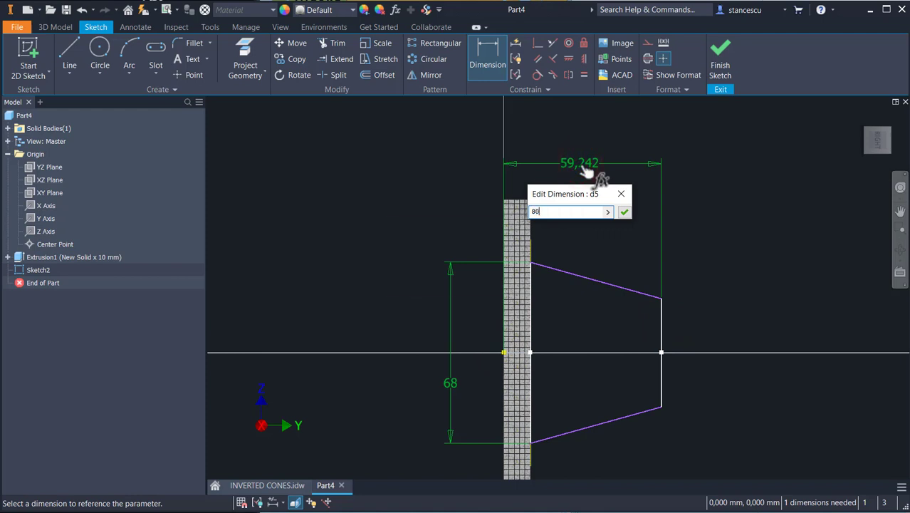
key("Return")
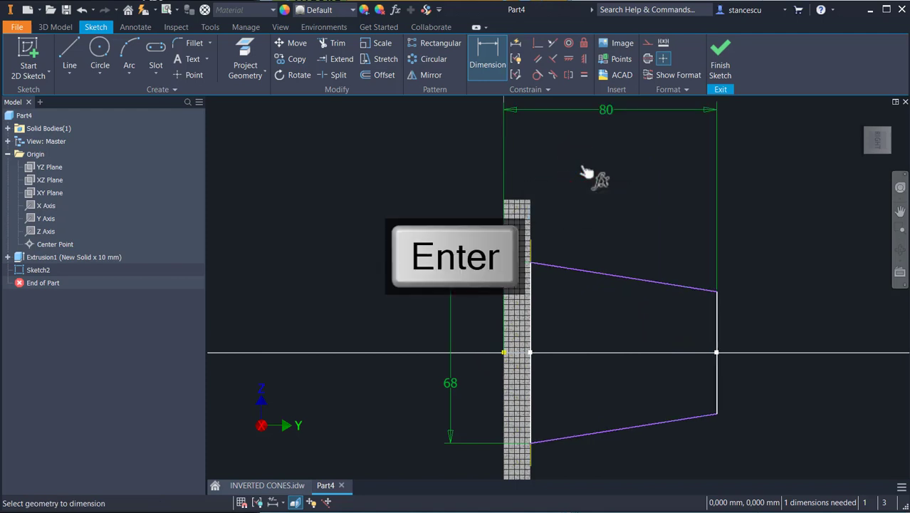
Step: Dimension the angle between the trapezoid's upper slanted side and the base plate's face as 75°, then finish the sketch
left_click(574, 266)
left_click(530, 289)
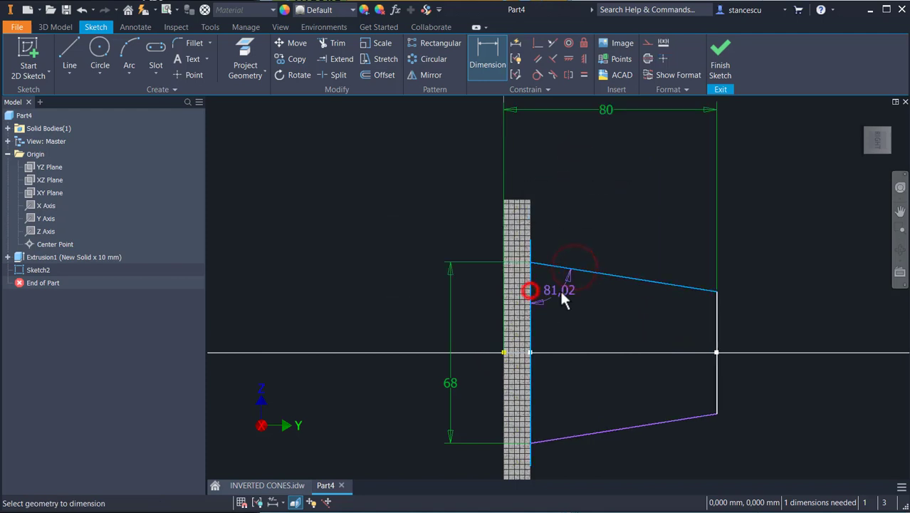
left_click(558, 297)
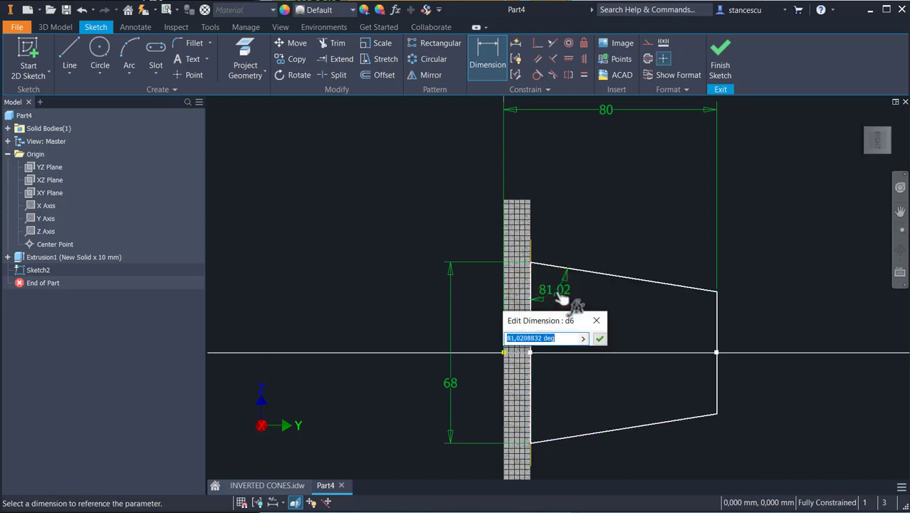
type("75")
key("Return")
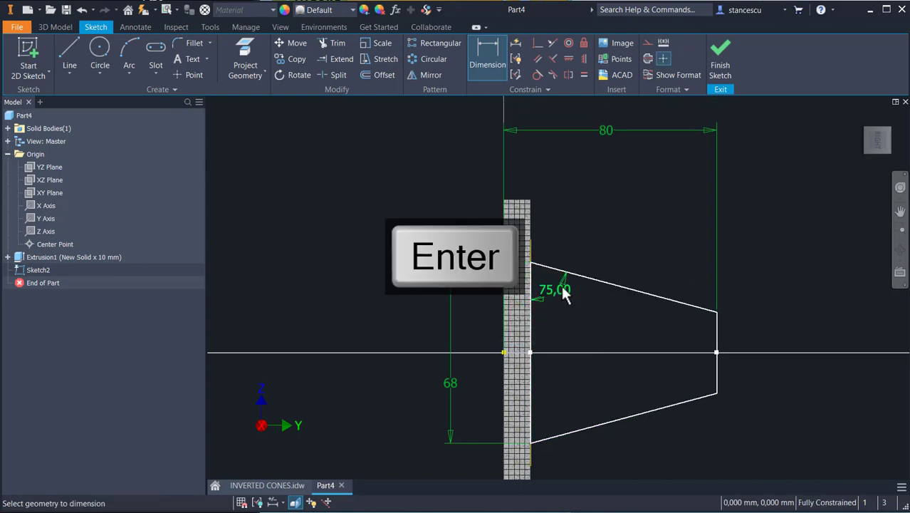
left_click(721, 67)
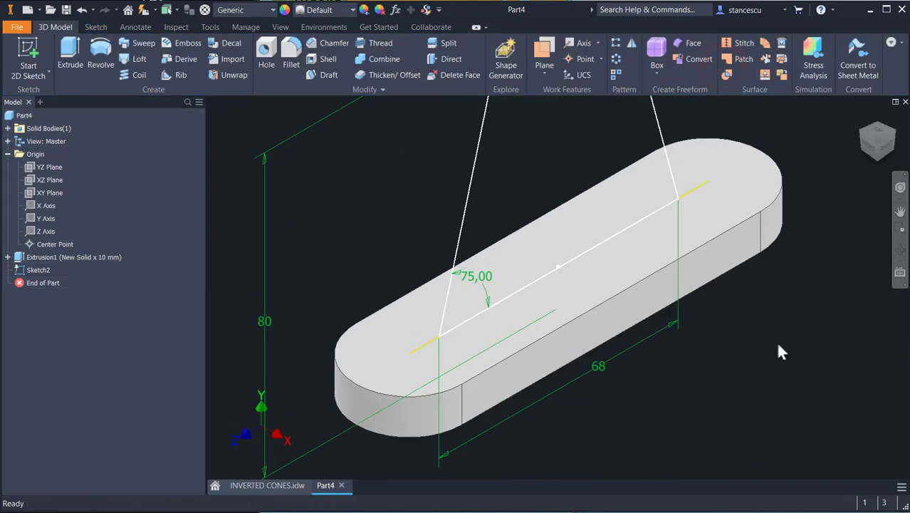
Step: Extrude the trapezoid sketch 10 mm symmetrically about its sketch plane, joining it to the base plate
left_click(269, 486)
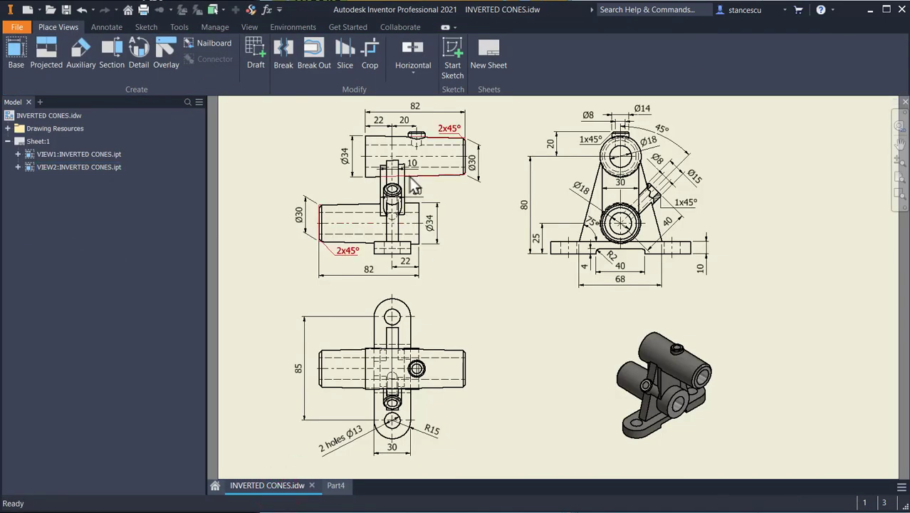
scroll(405, 189, "up", 5)
scroll(491, 287, "down", 3)
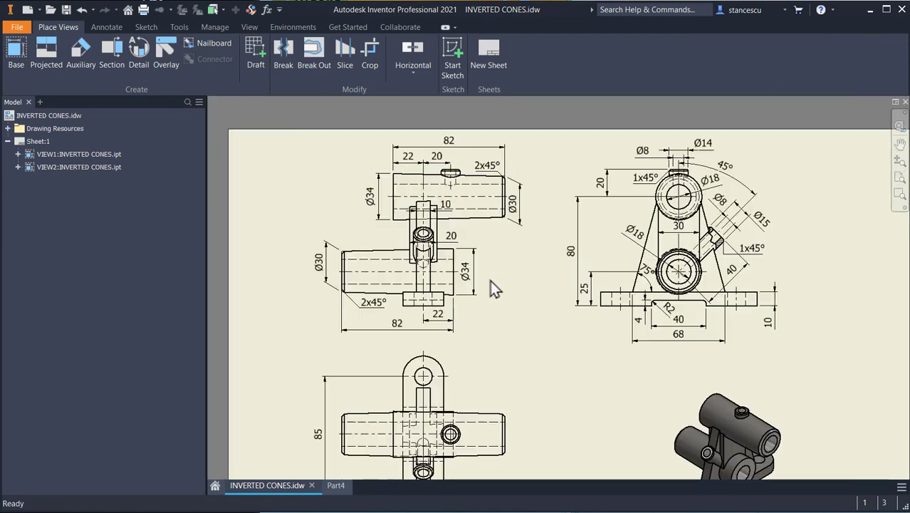
left_click(335, 485)
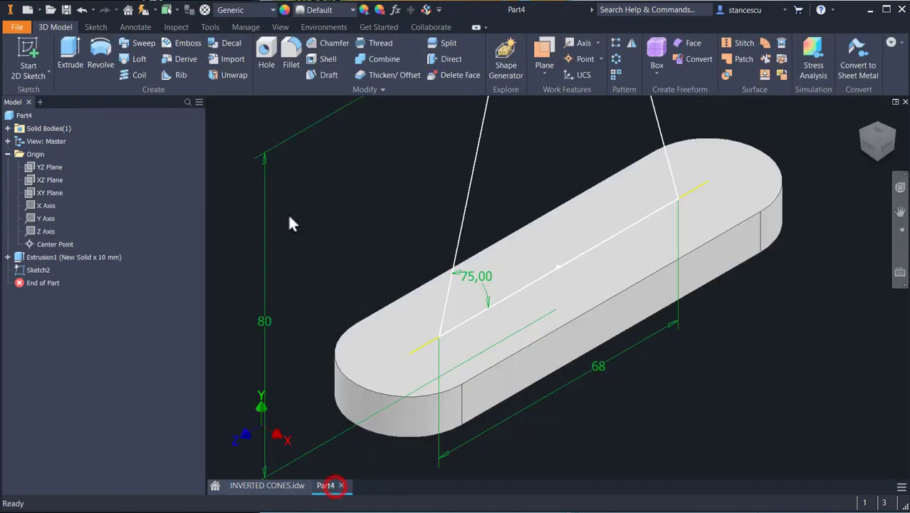
left_click(70, 53)
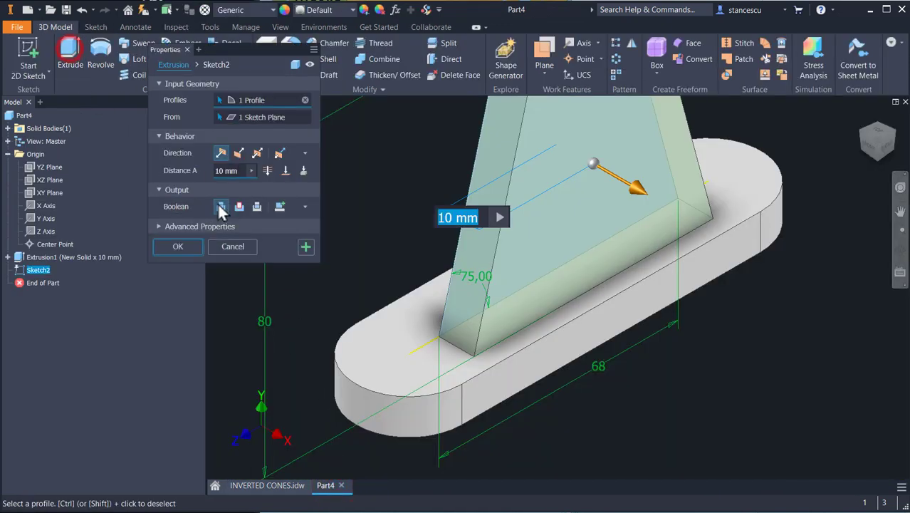
left_click(257, 153)
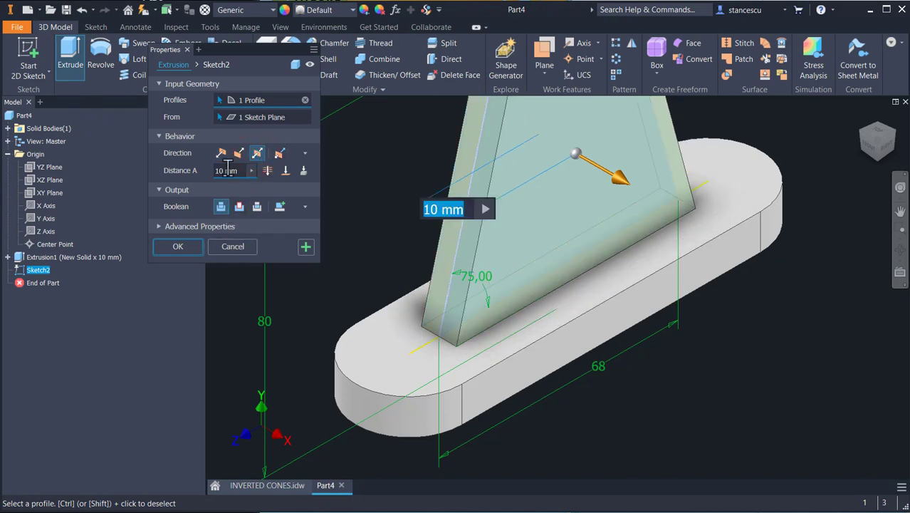
left_click(178, 247)
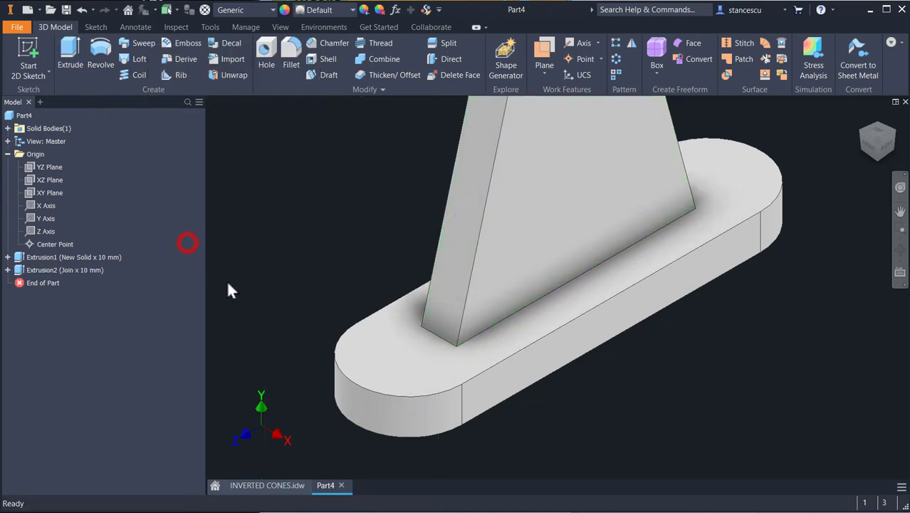
Step: Examine the drawing's front and side views around the upright support for its cutout dimensions
scroll(697, 379, "down", 3)
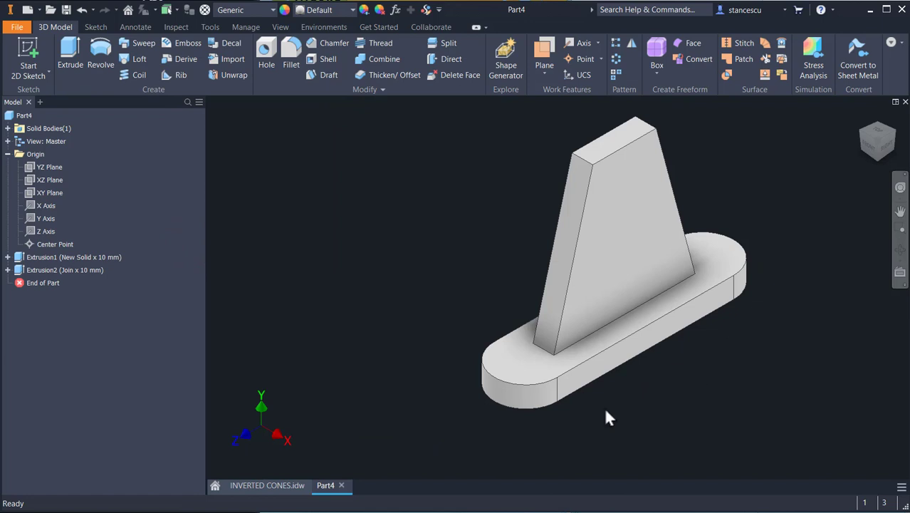
left_click(288, 486)
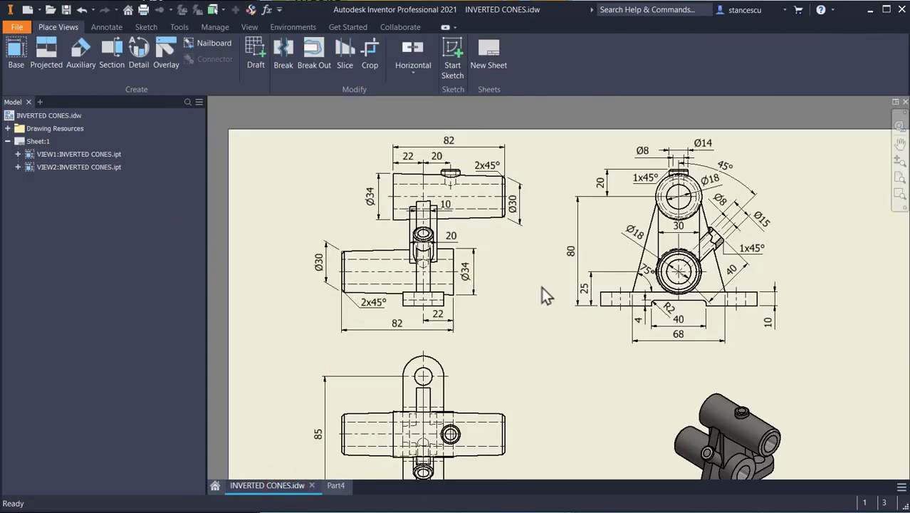
scroll(439, 256, "up", 5)
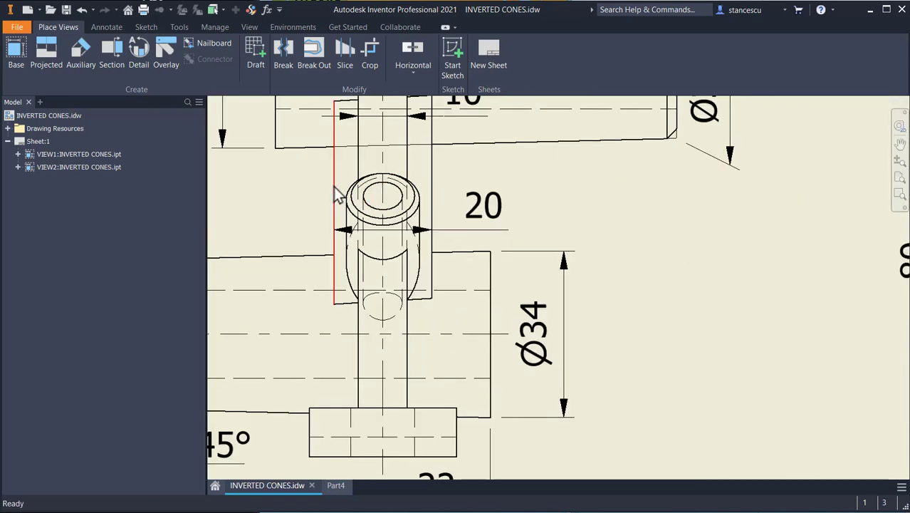
scroll(459, 217, "down", 5)
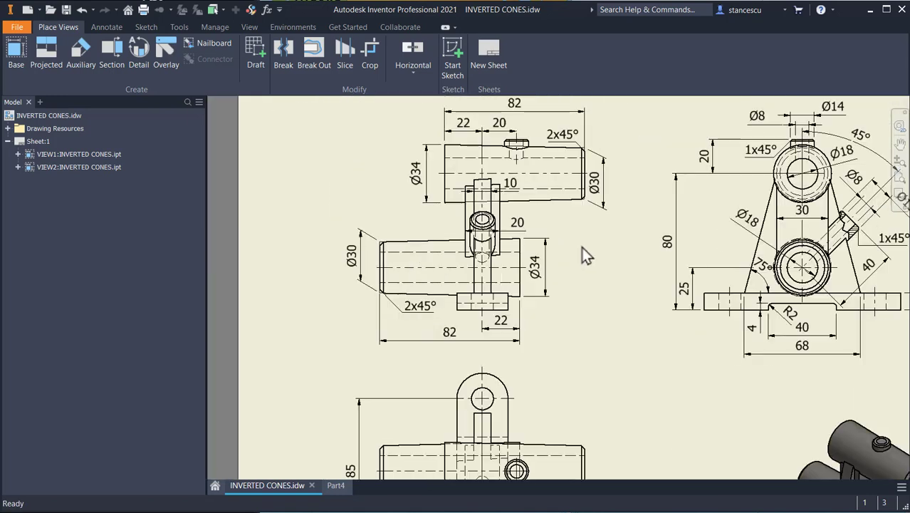
middle_click_drag(586, 254, 539, 146)
scroll(825, 369, "up", 3)
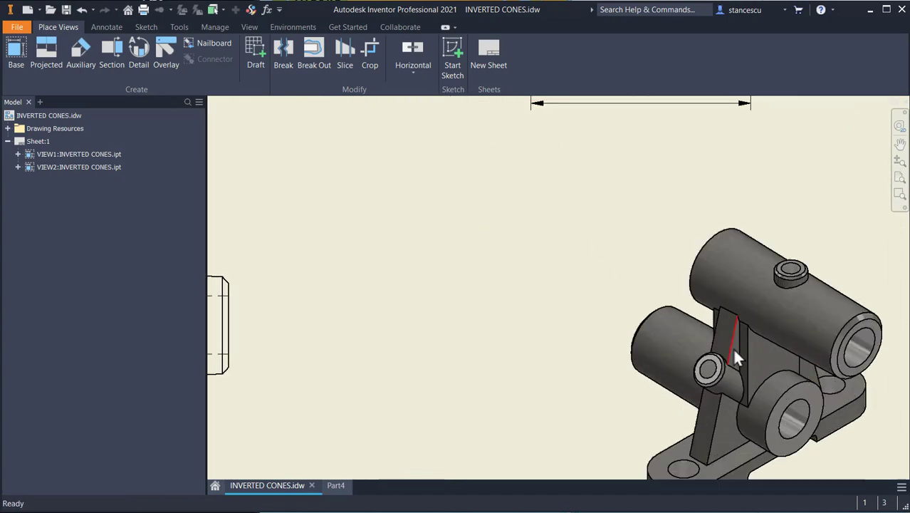
scroll(519, 264, "down", 2)
middle_click_drag(562, 272, 725, 400)
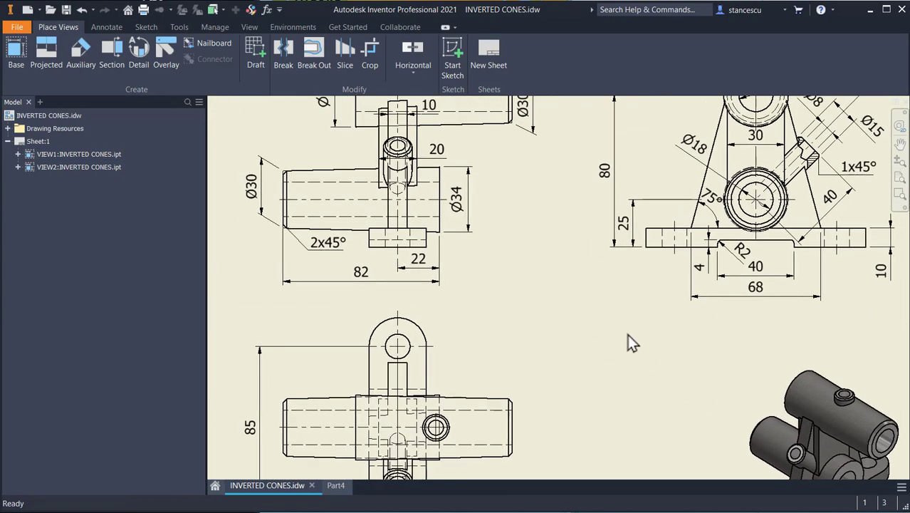
middle_click_drag(547, 245, 510, 322)
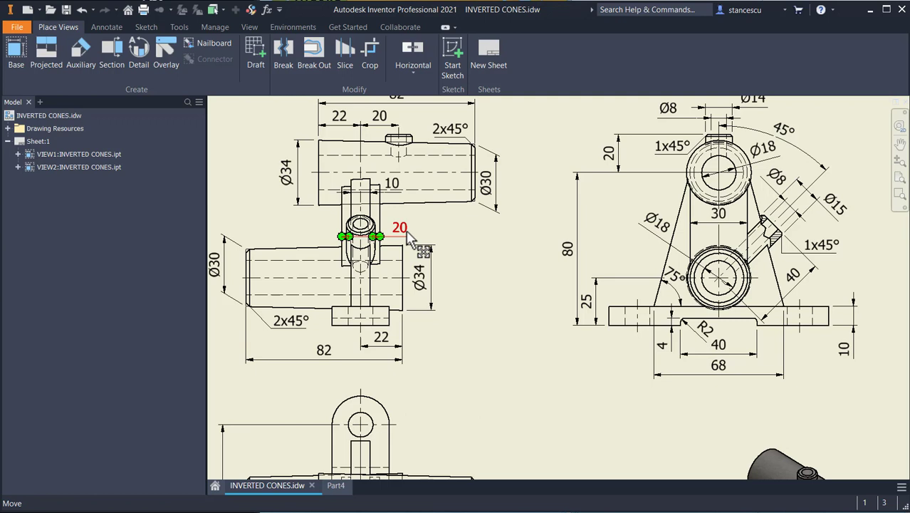
left_click(336, 487)
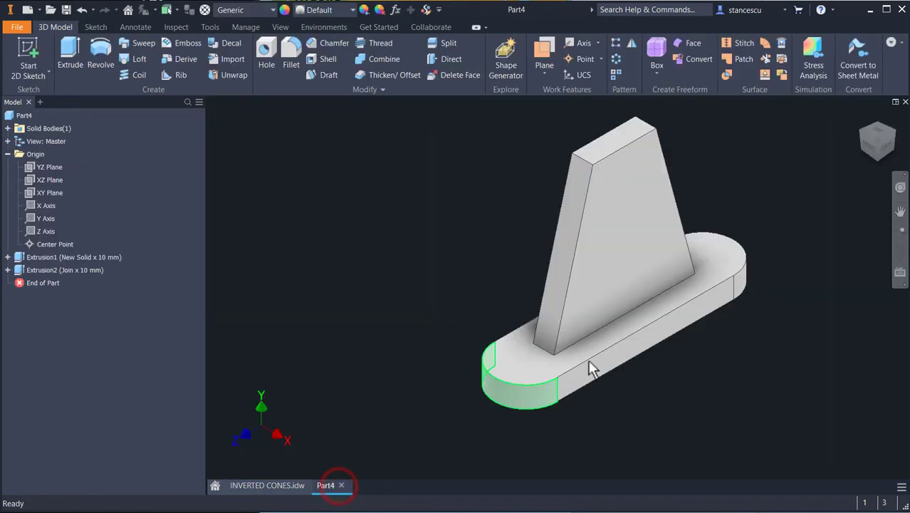
Step: Start a new sketch on the YZ plane and slice the part open to see the sketch plane
left_click(42, 168)
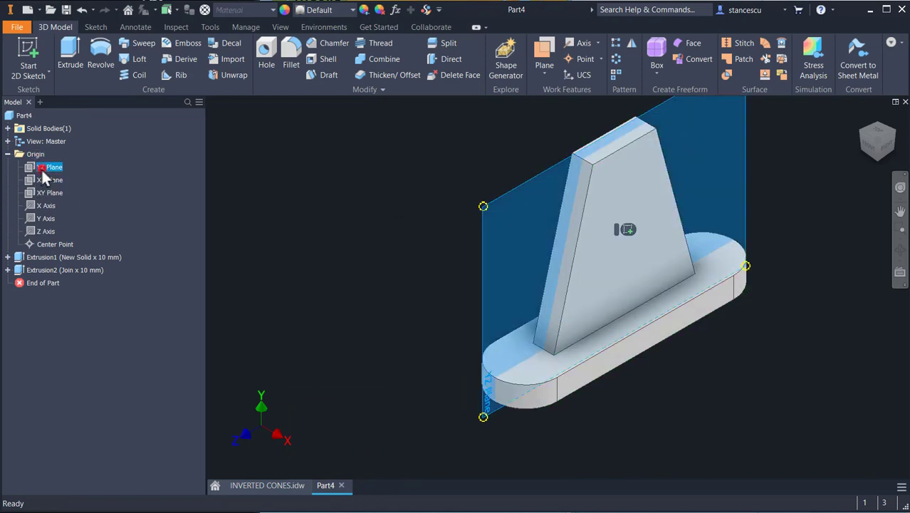
left_click(627, 231)
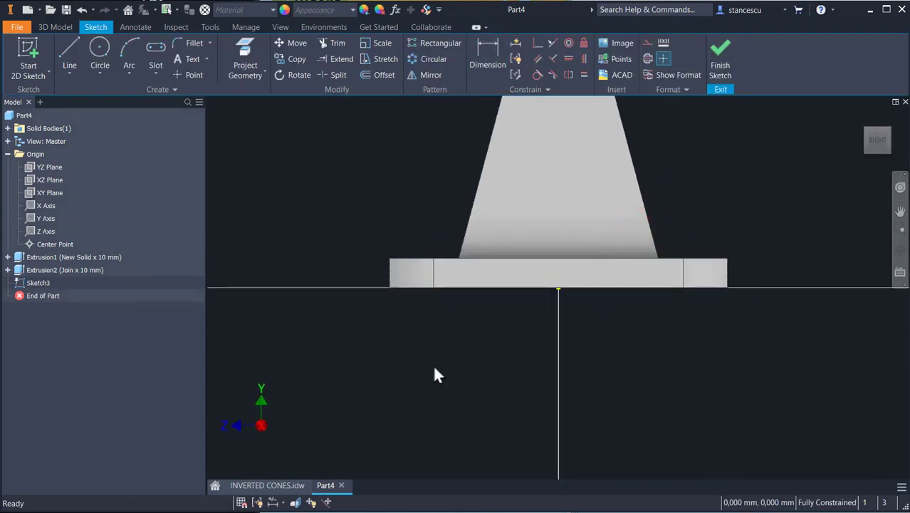
key("F7")
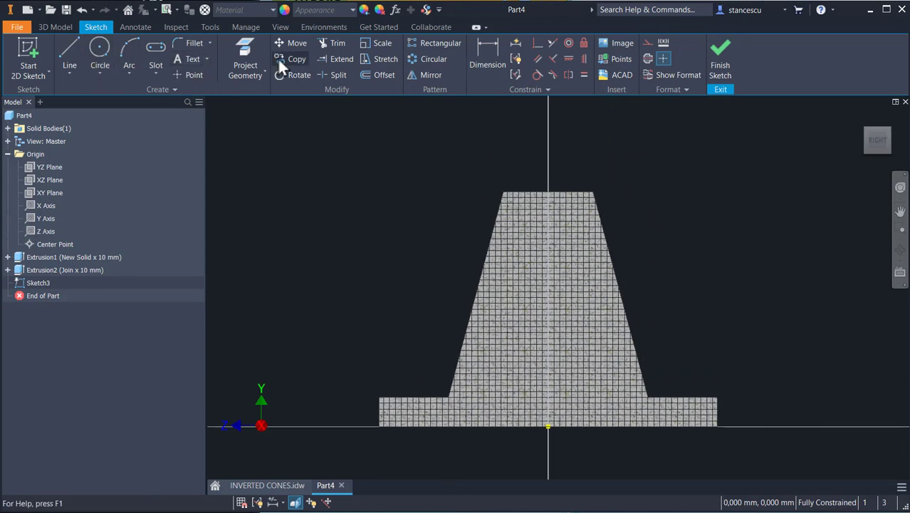
Step: Project the support's top edge and draw a two-point rectangle from it, about 20 mm wide and 49 mm tall
left_click(246, 54)
left_click(522, 191)
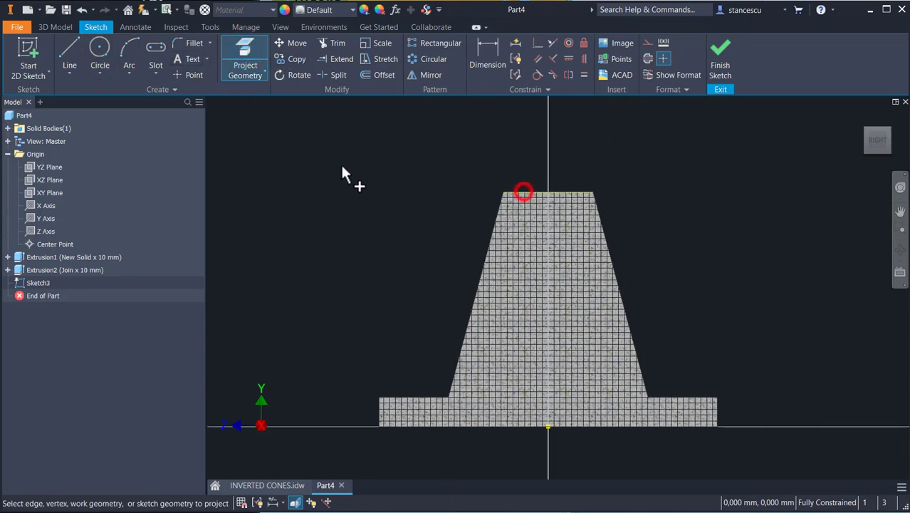
left_click(151, 71)
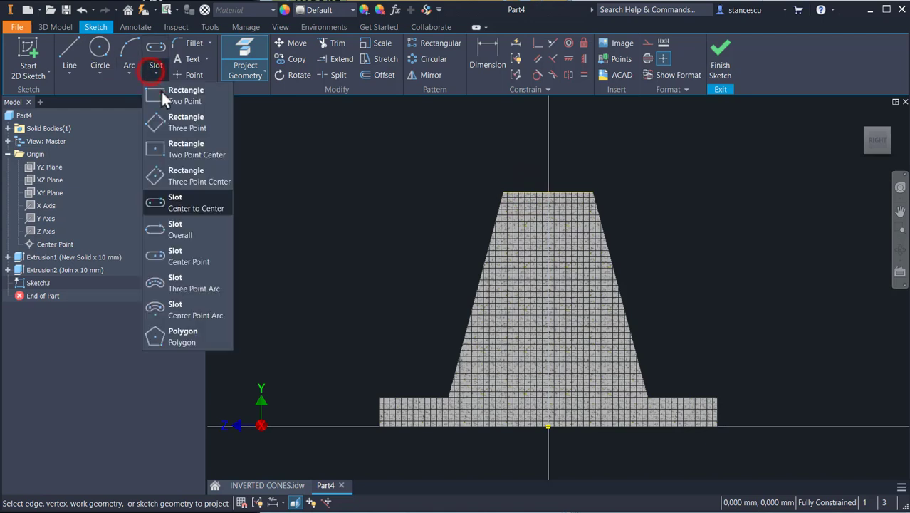
left_click(164, 91)
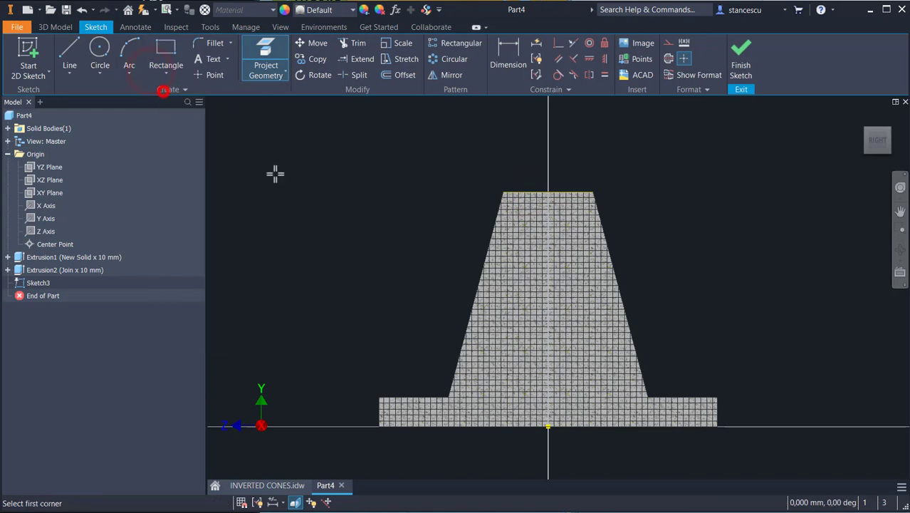
left_click(516, 191)
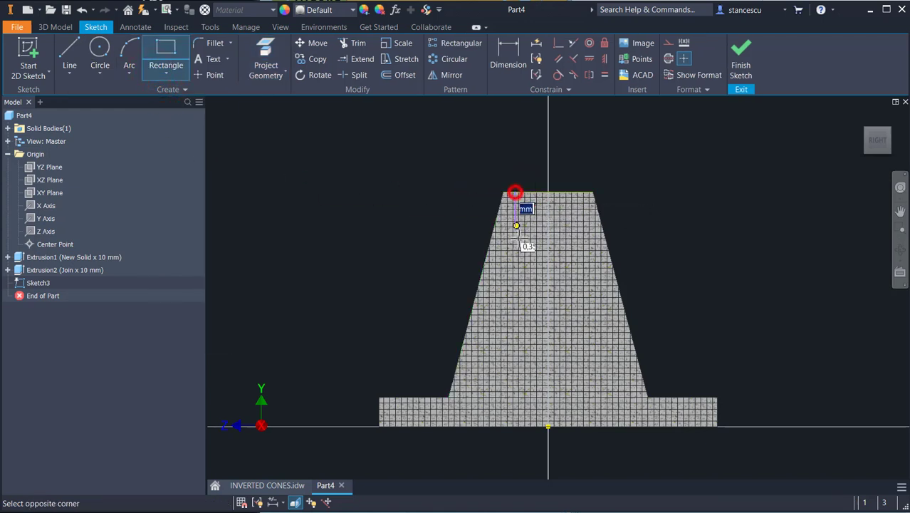
left_click(574, 335)
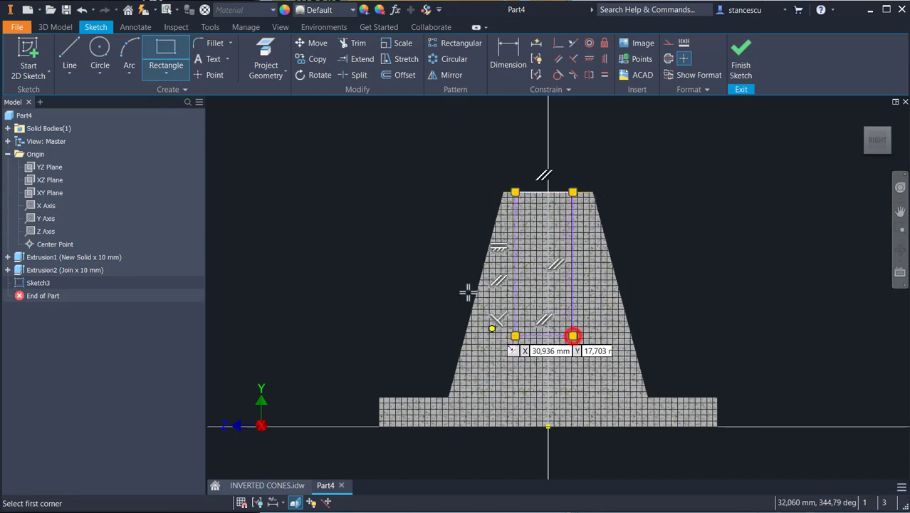
Step: Dimension the rectangle's bottom edge 25 mm above the base plate's bottom
left_click(515, 63)
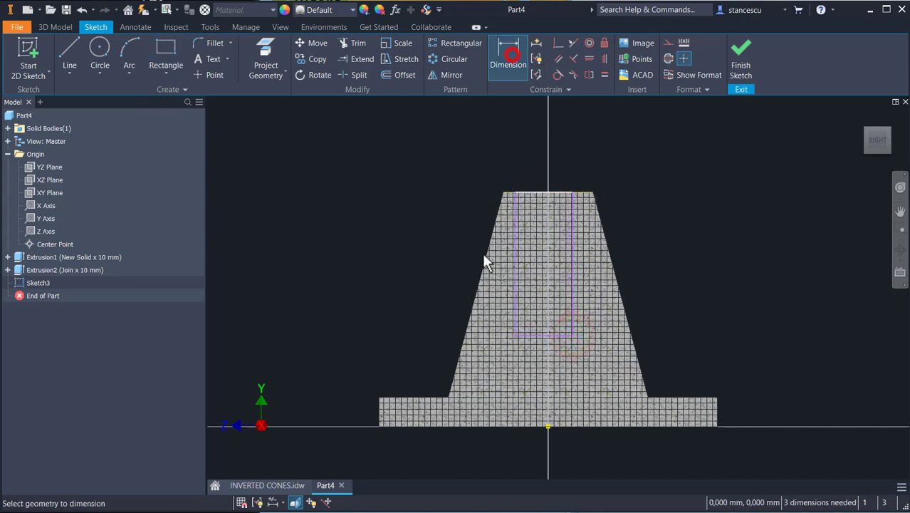
left_click(526, 335)
left_click(547, 426)
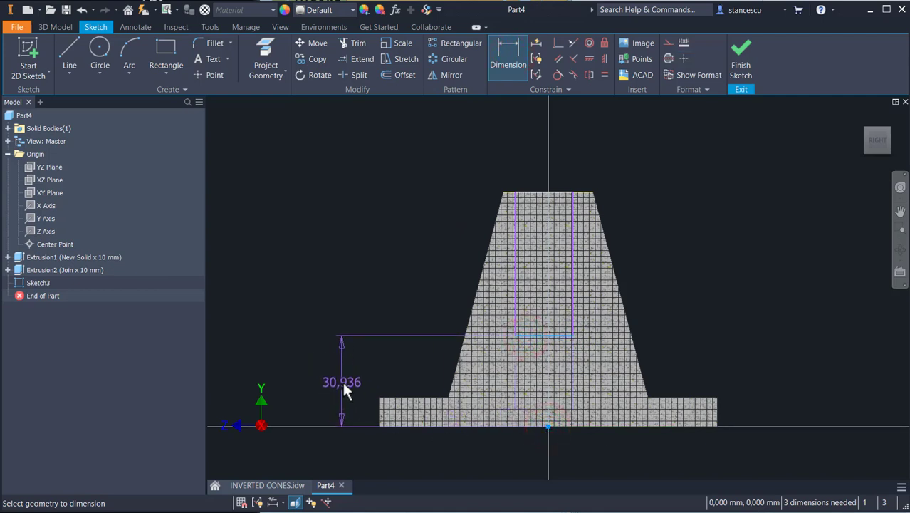
left_click(342, 381)
type("25")
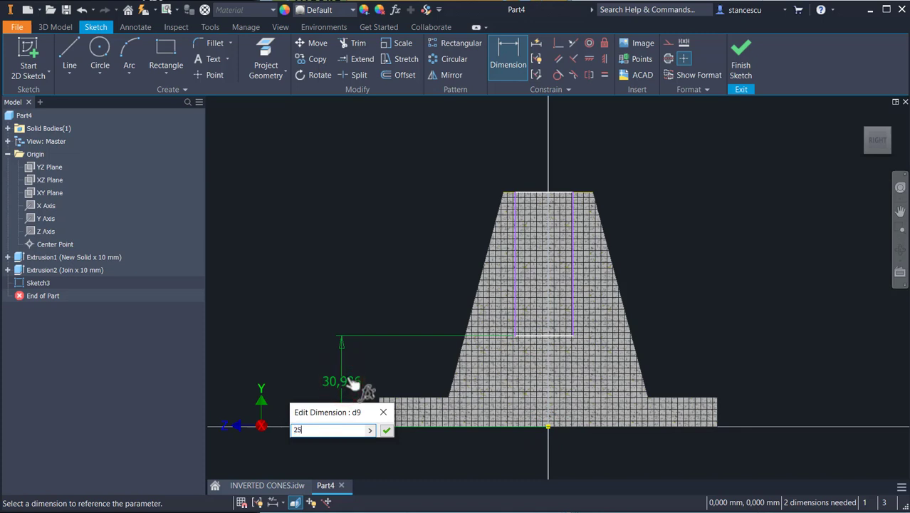
key("Return")
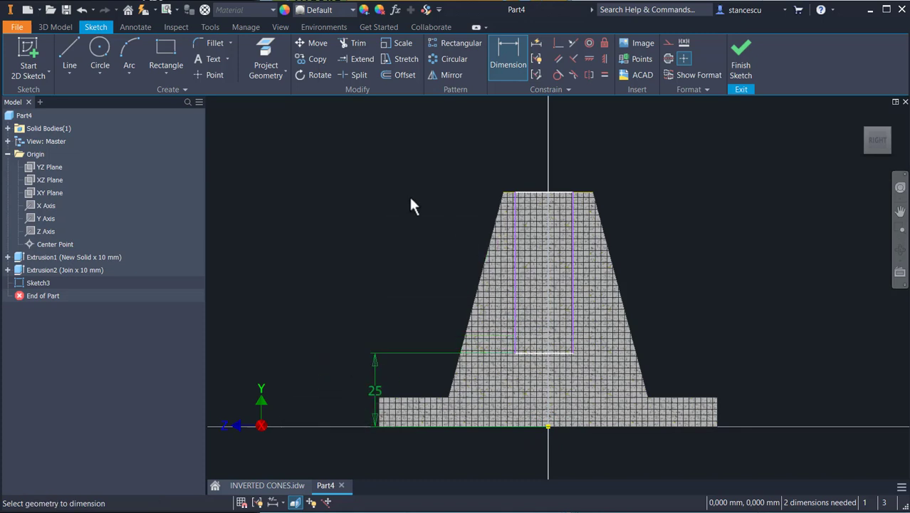
Step: Align the rectangle's bottom-edge midpoint vertically with the origin point
left_click(588, 58)
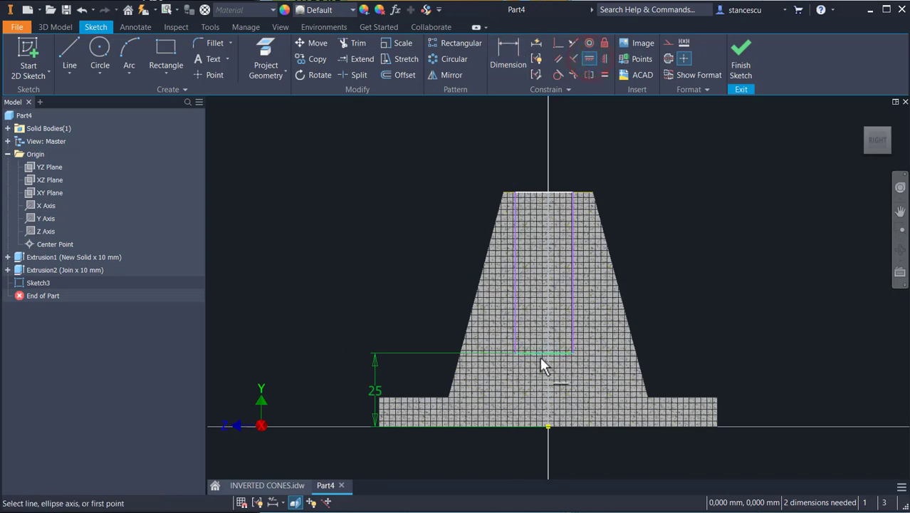
left_click(544, 354)
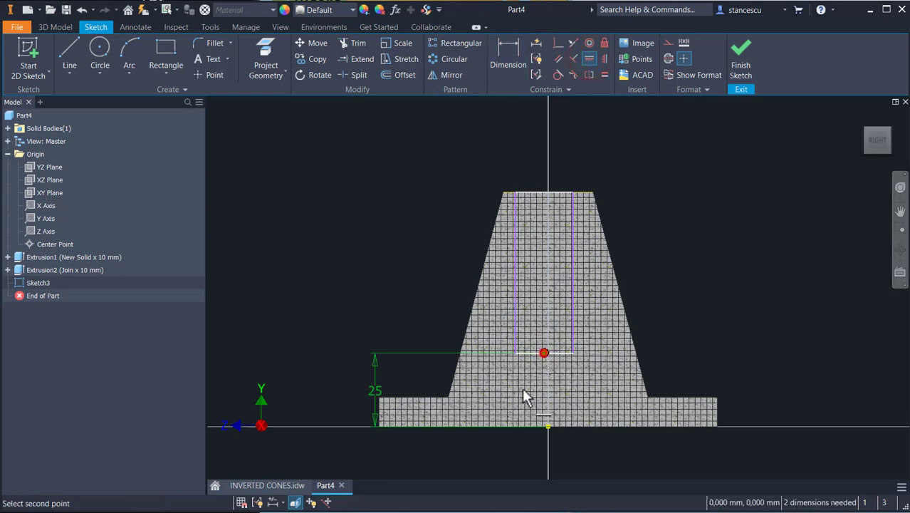
left_click(548, 426)
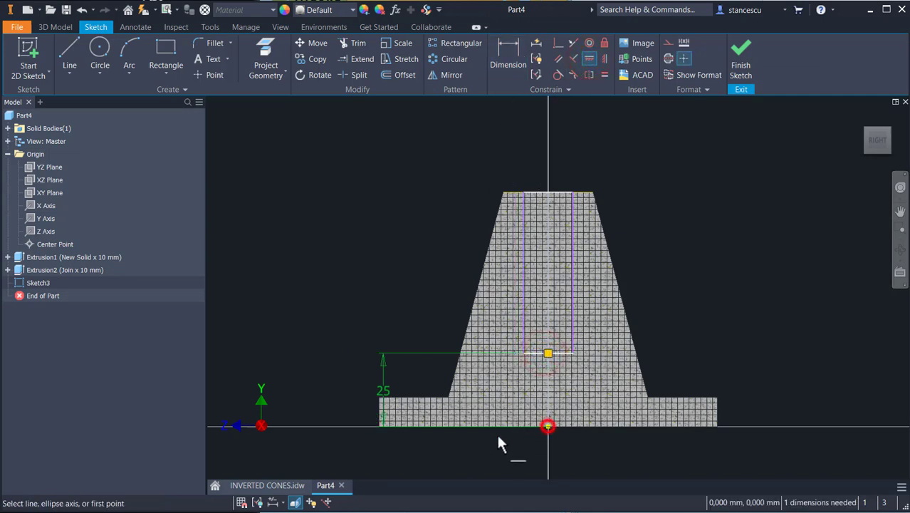
Step: Dimension the rectangle's width between its vertical sides as 30 mm
left_click(507, 64)
left_click(524, 262)
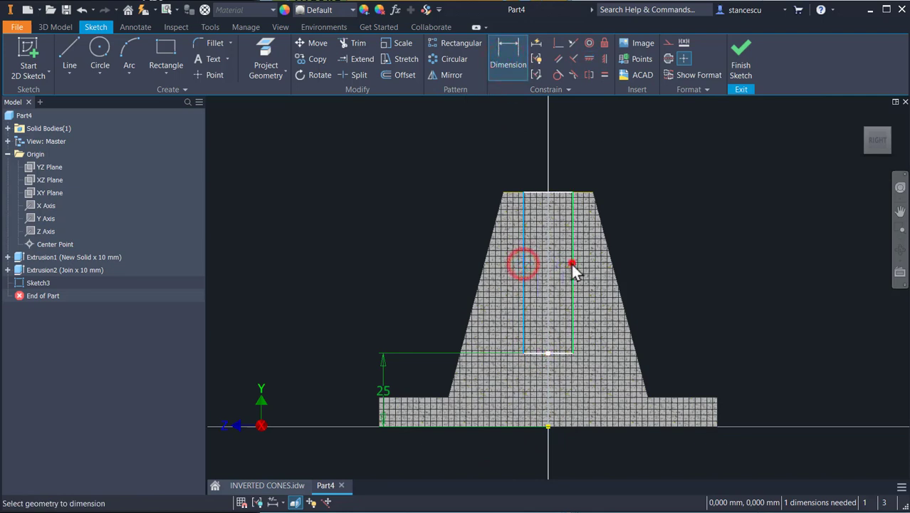
left_click(572, 263)
left_click(604, 140)
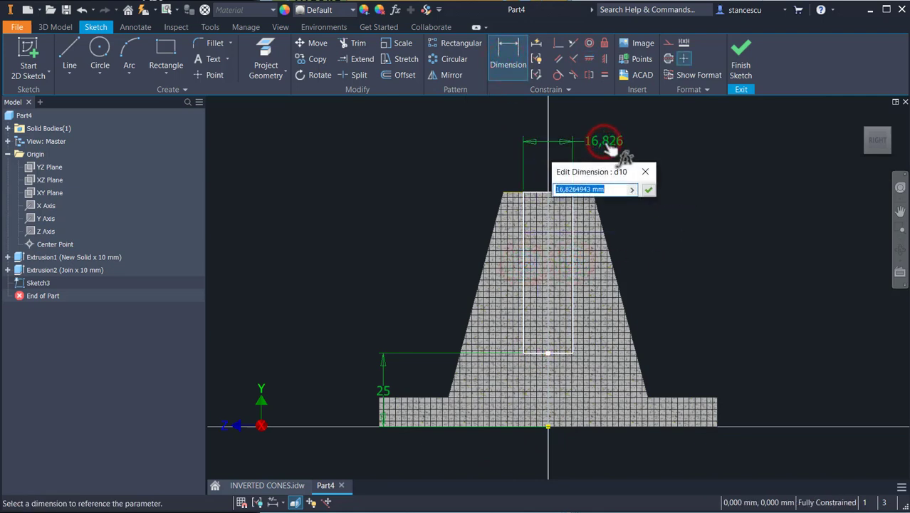
type("30")
key("Return")
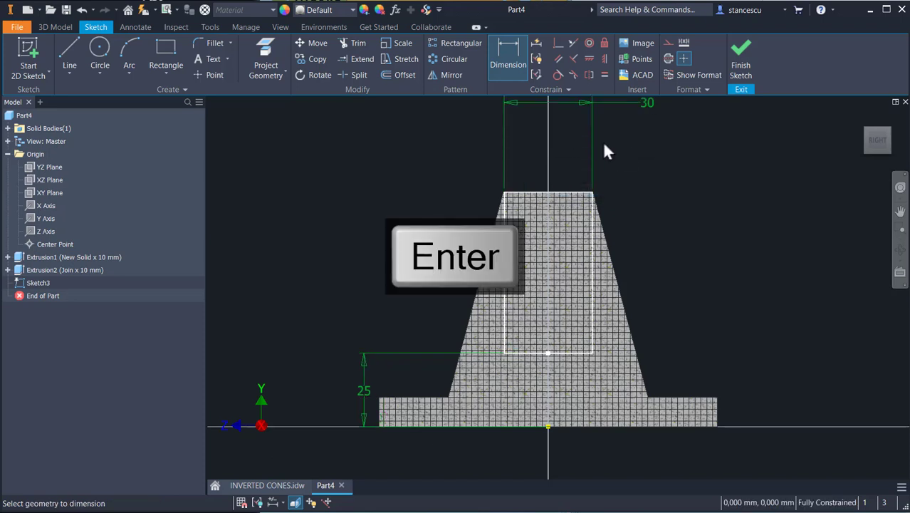
Step: Finish the sketch and extrude the rectangle 20 mm symmetrically, joining it to the support
left_click(740, 52)
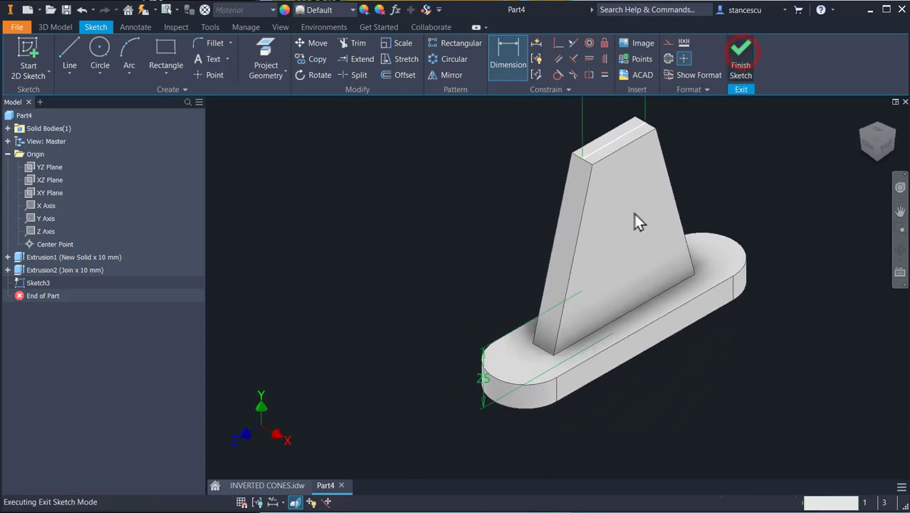
key("e")
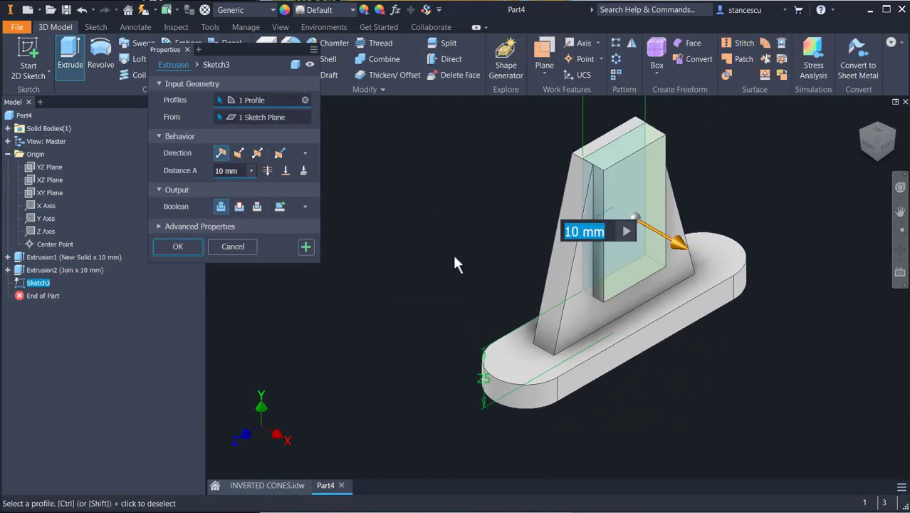
left_click(257, 155)
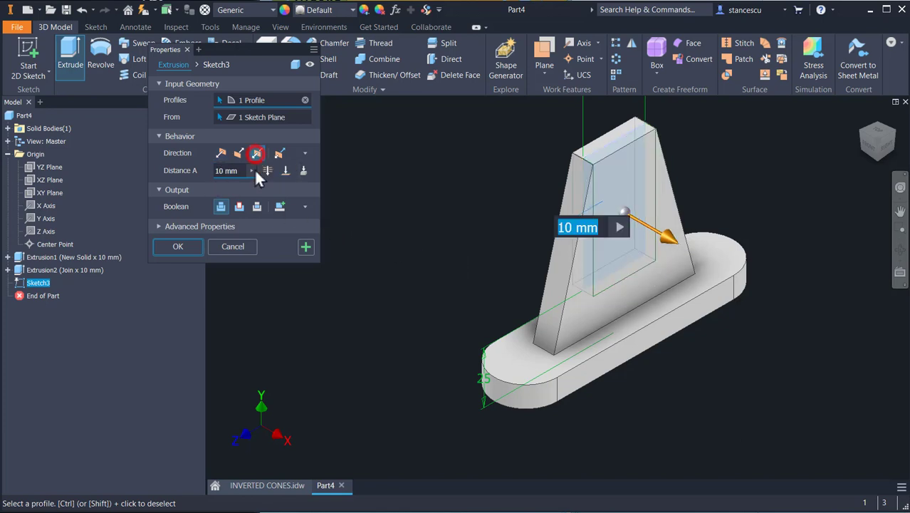
type("20")
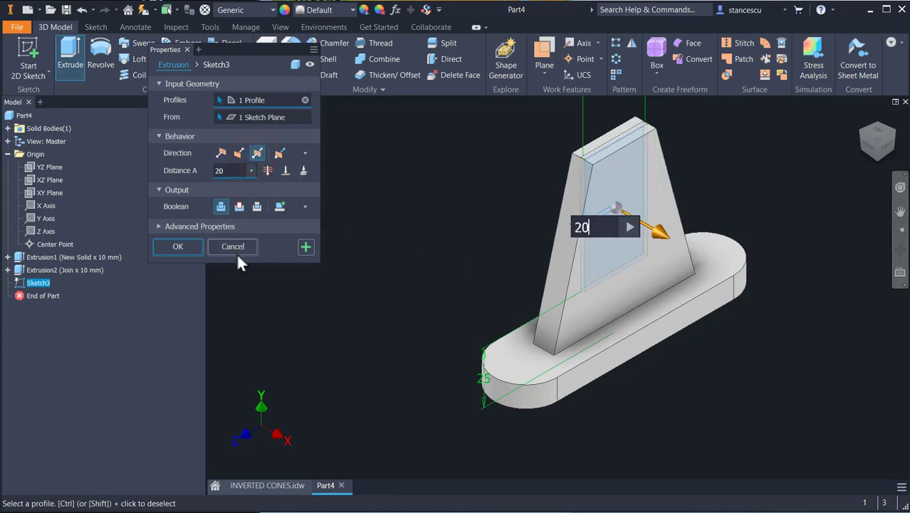
key("Return")
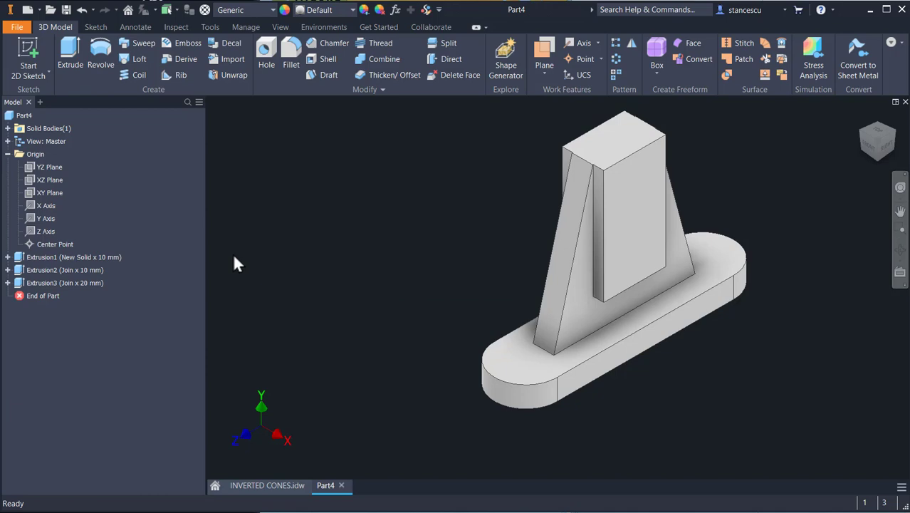
Step: Review the drawing's top view for the upper cylinder dimensions and return to the part
left_click(257, 491)
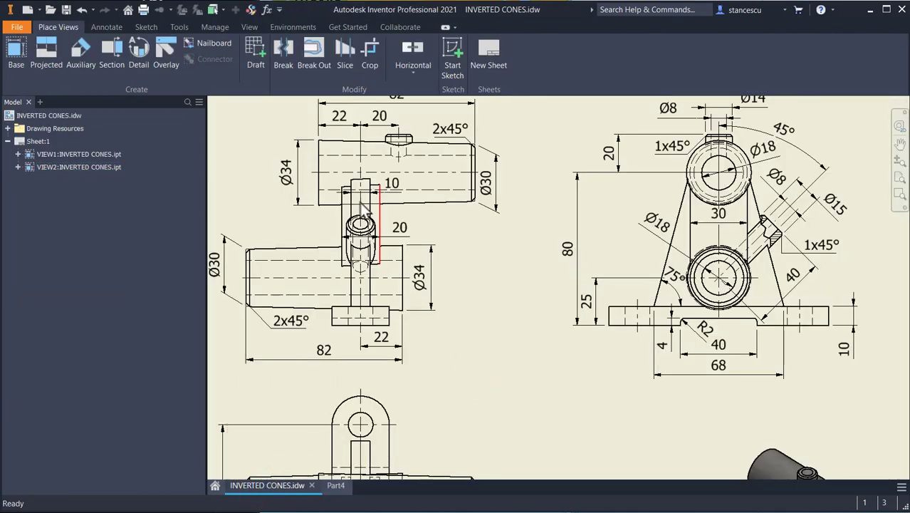
middle_click_drag(449, 235, 465, 259)
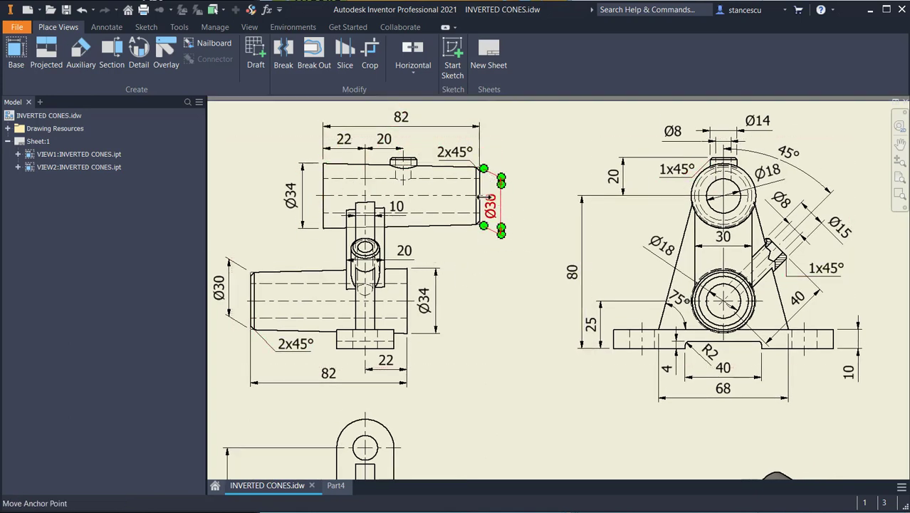
middle_click_drag(474, 295, 474, 278)
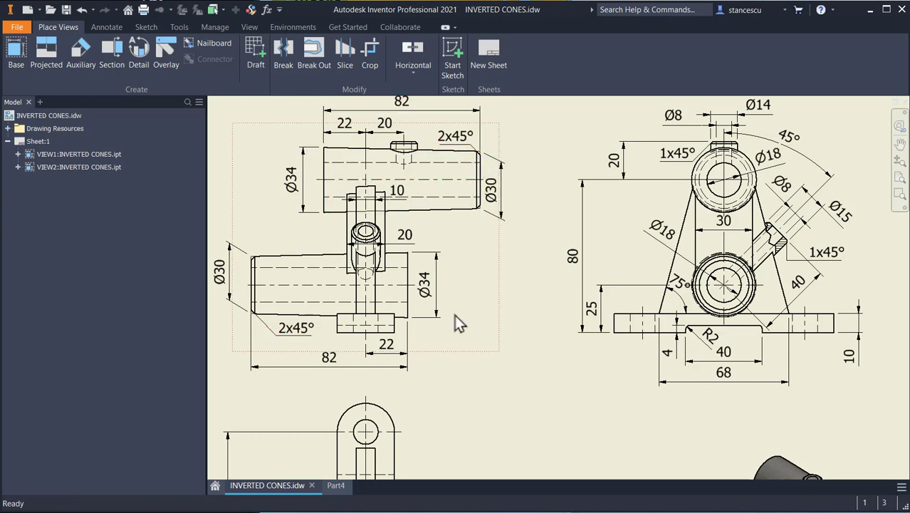
left_click(337, 485)
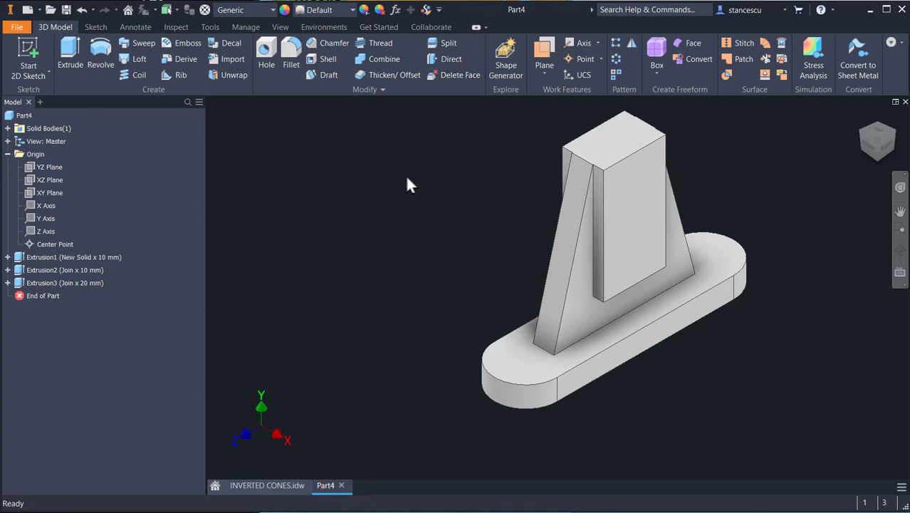
Step: Start a new sketch on the XY plane and slice the part open to see the sketch plane
left_click(34, 193)
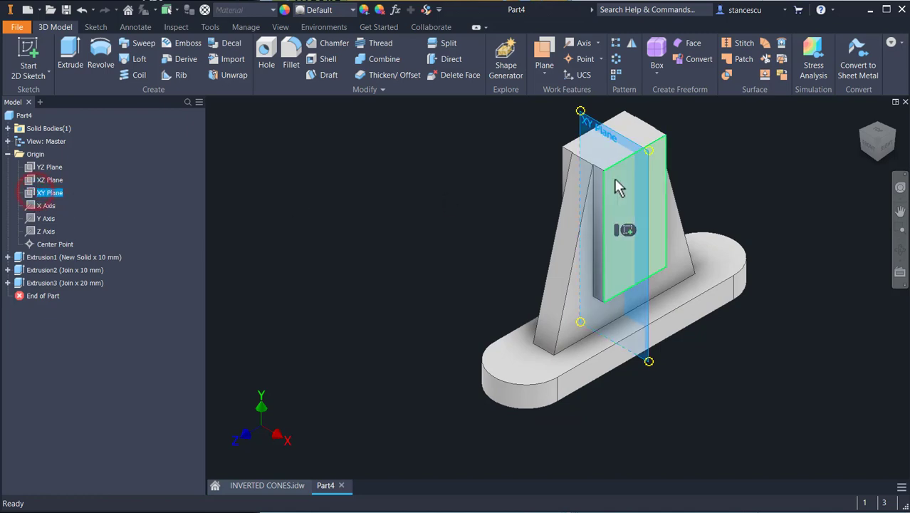
left_click(627, 229)
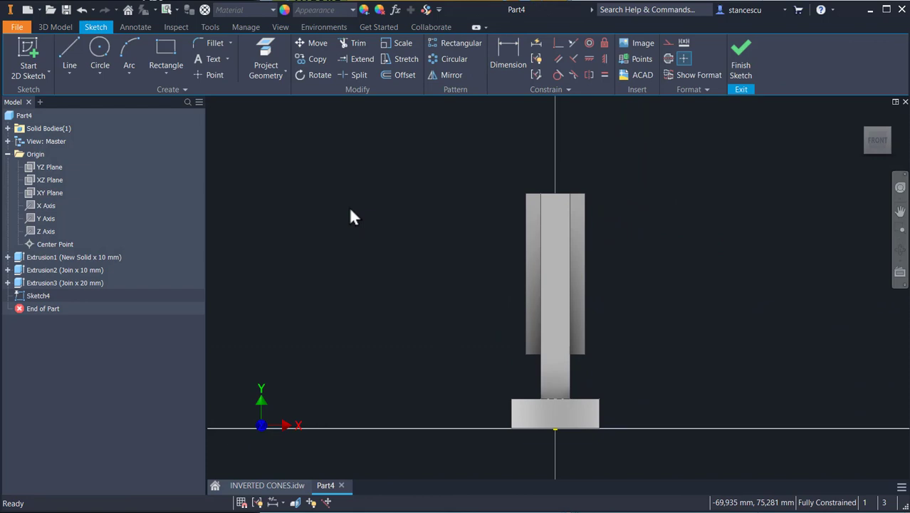
key("F7")
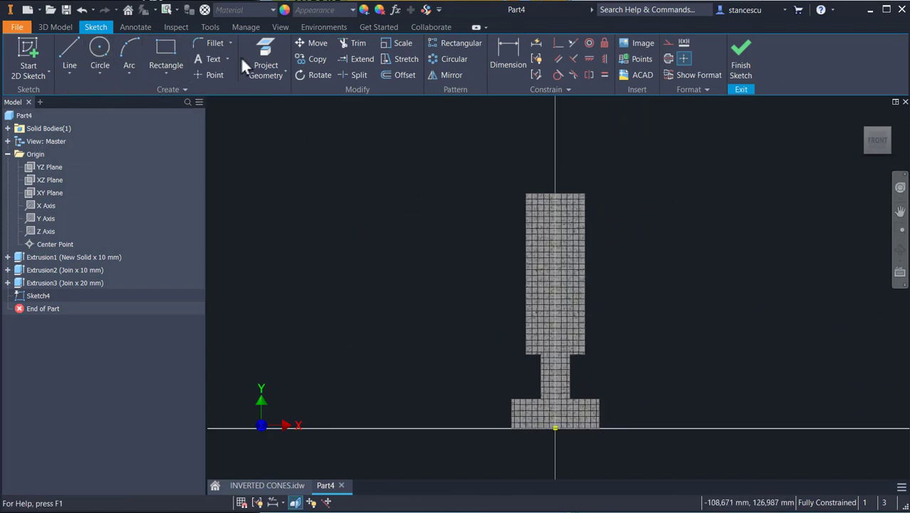
Step: Project the block's top edge and draw a closed four-sided outline above it, its bottom line about 56 mm long
left_click(265, 69)
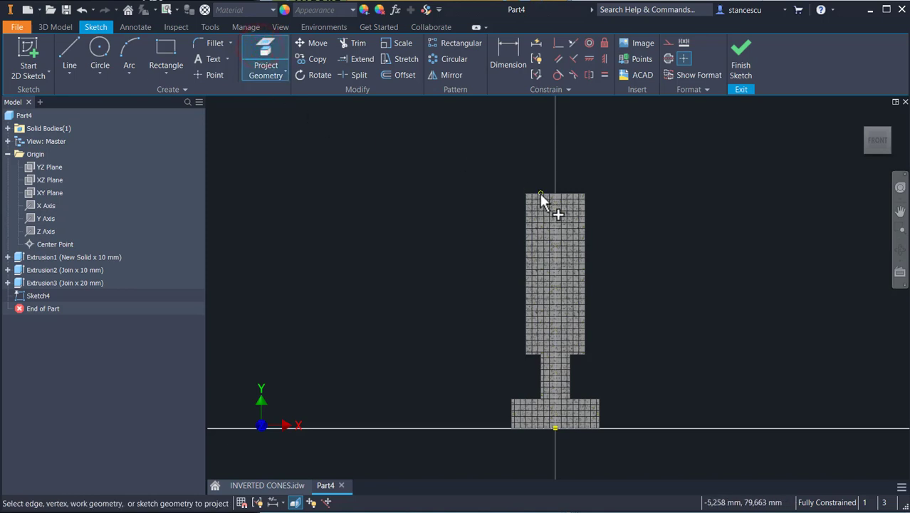
left_click(564, 197)
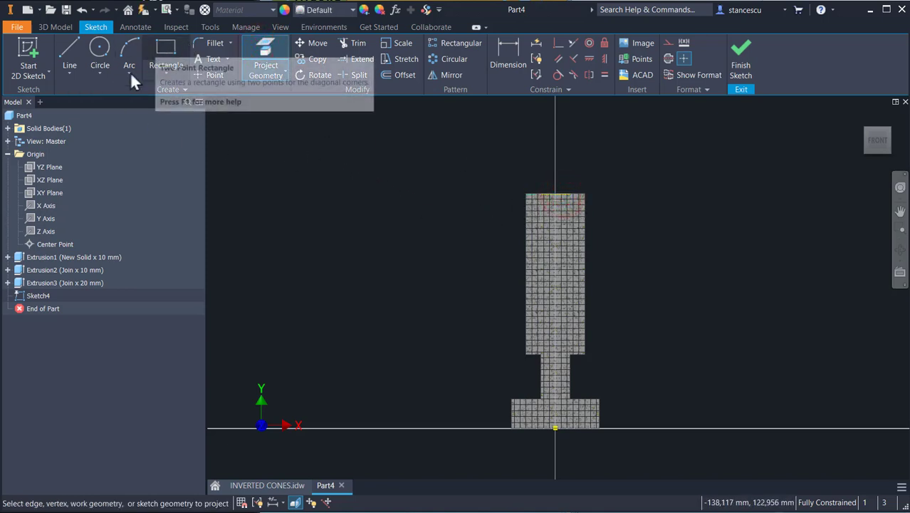
key("l")
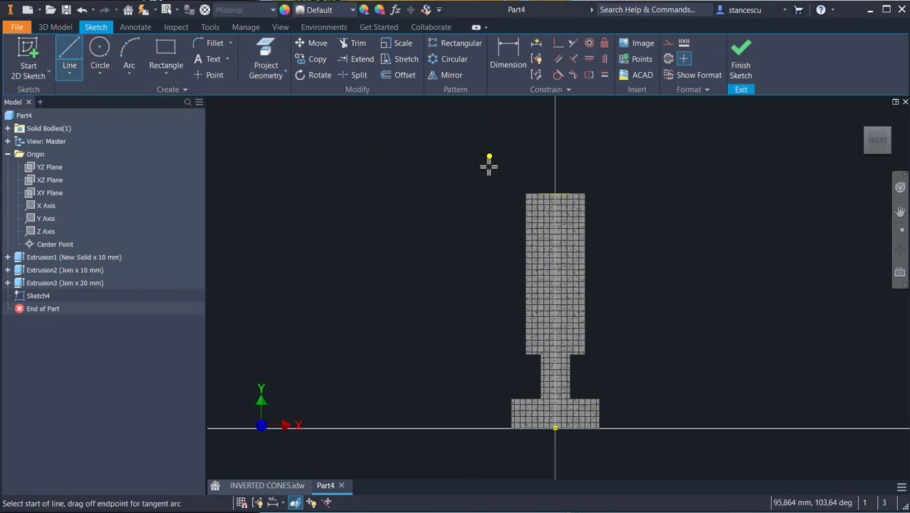
left_click(487, 179)
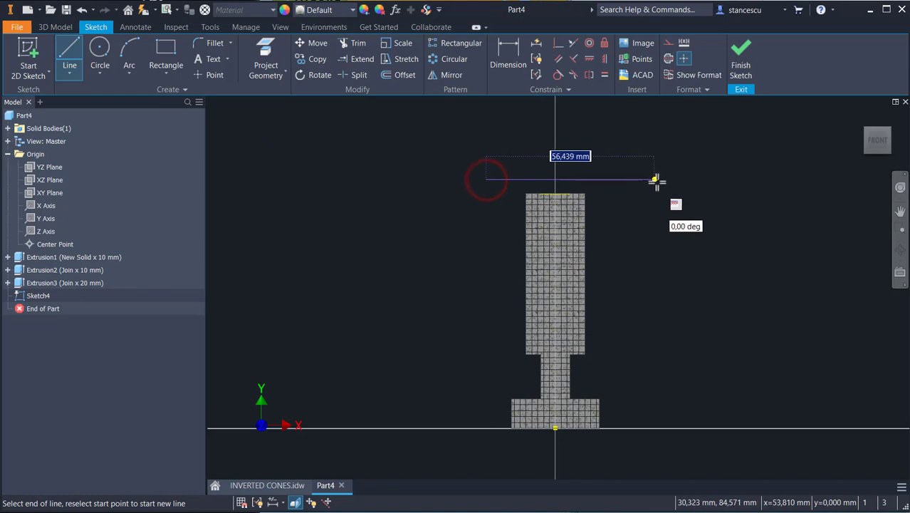
left_click(659, 179)
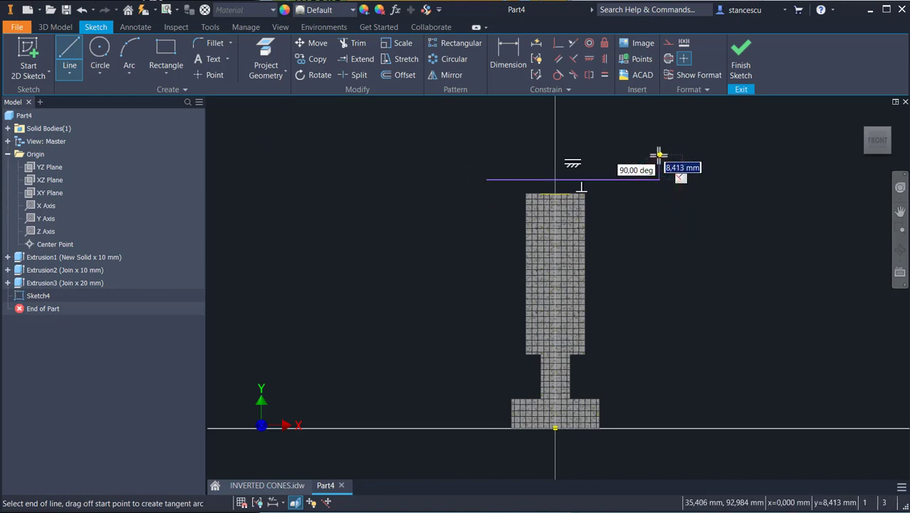
left_click(660, 155)
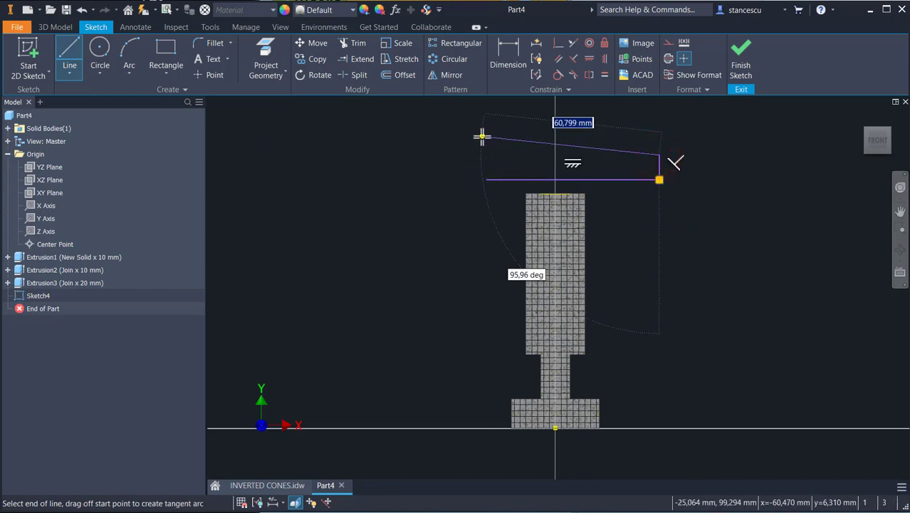
right_click(431, 146)
left_click(421, 210)
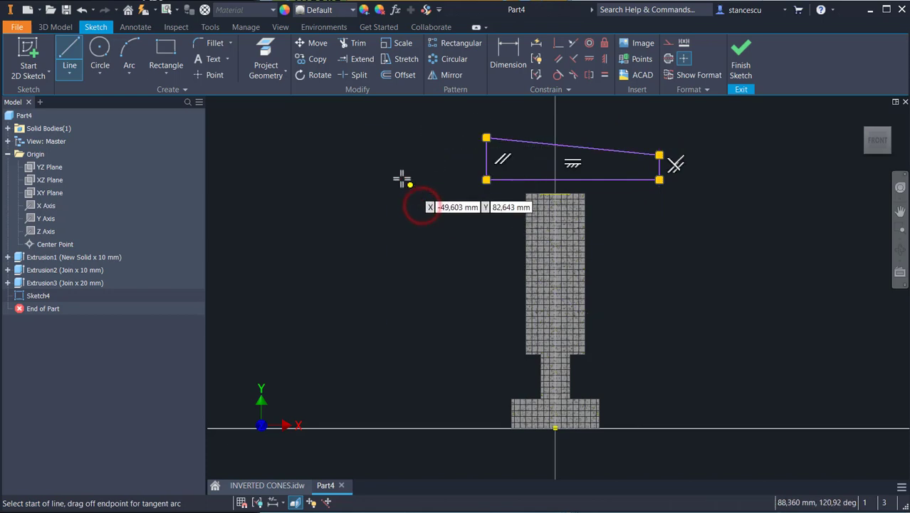
key("Escape")
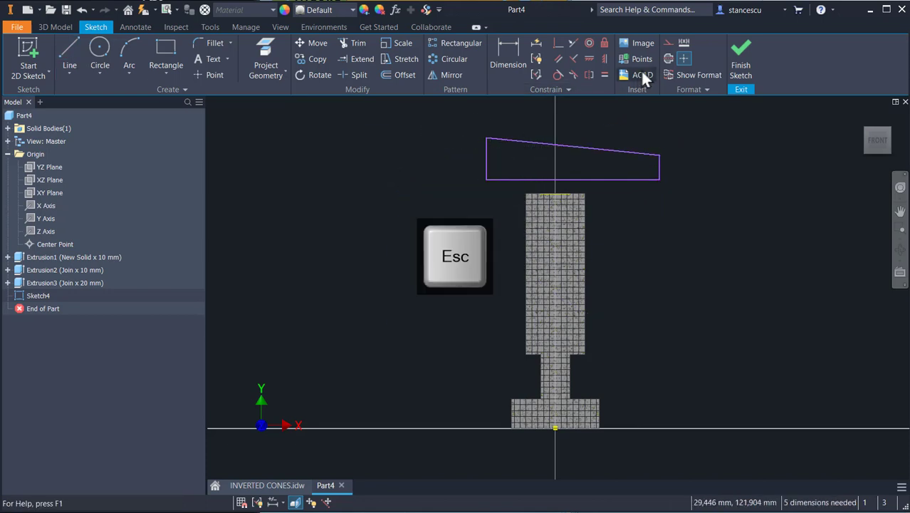
Step: Make the outline's bottom line construction geometry and collinear with the projected top edge
left_click(616, 170)
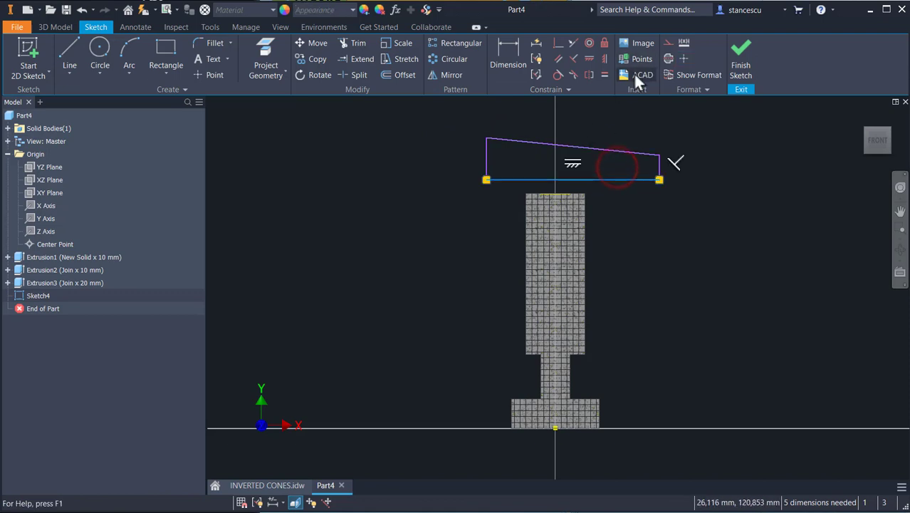
left_click(668, 59)
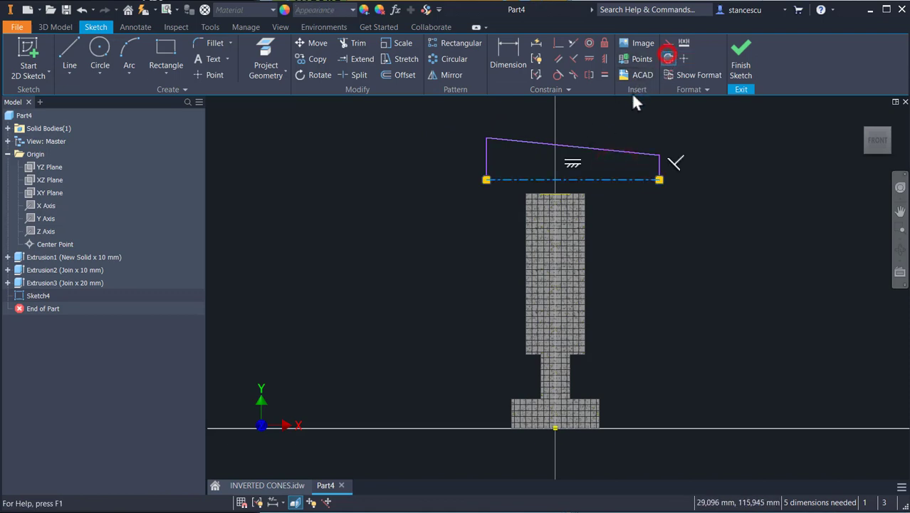
left_click(558, 44)
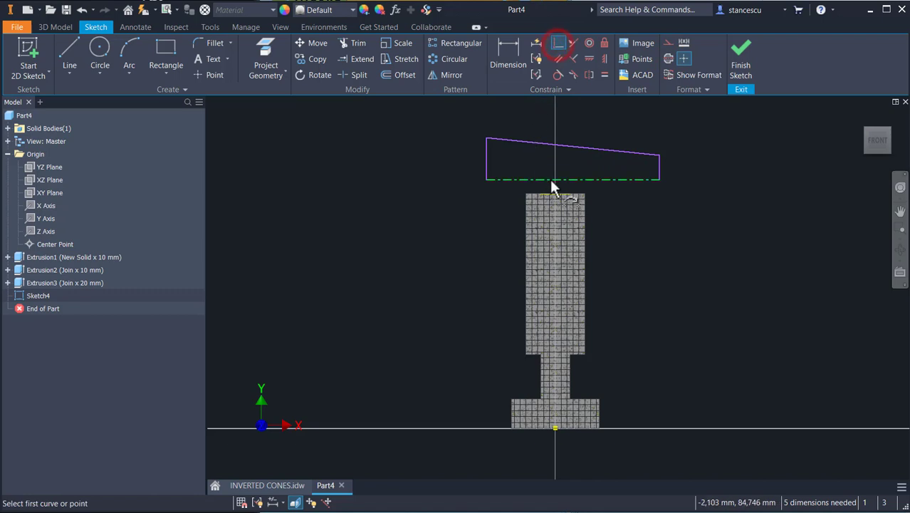
left_click(573, 42)
left_click(600, 179)
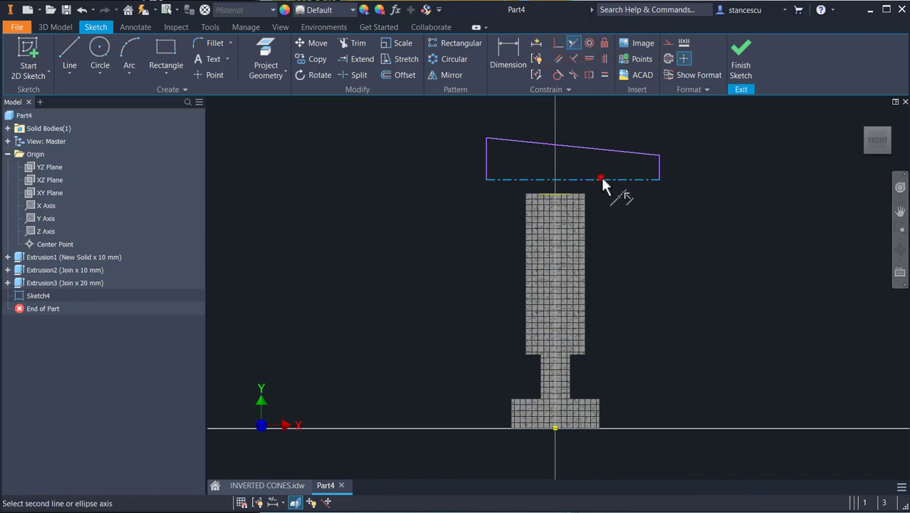
left_click(555, 193)
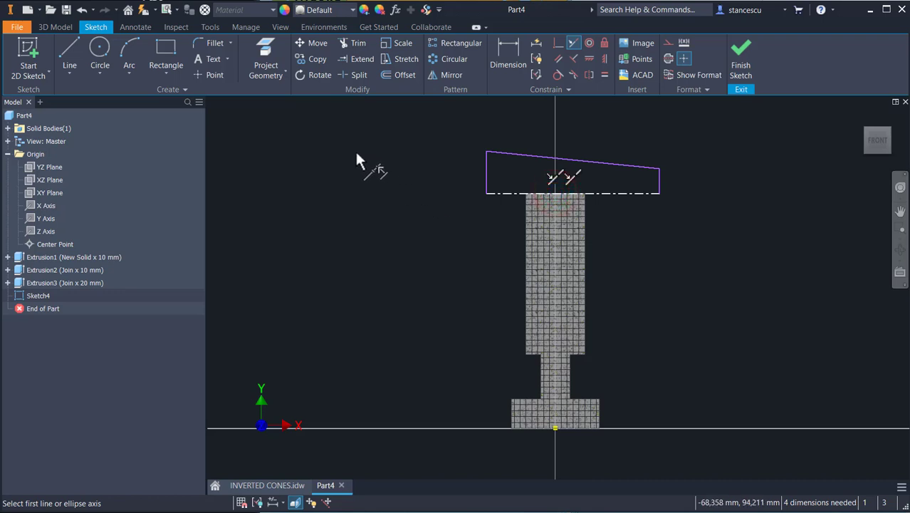
Step: Review the drawing's front view for the upper cylinder's length, offset and end diameters, then return to the part
left_click(506, 57)
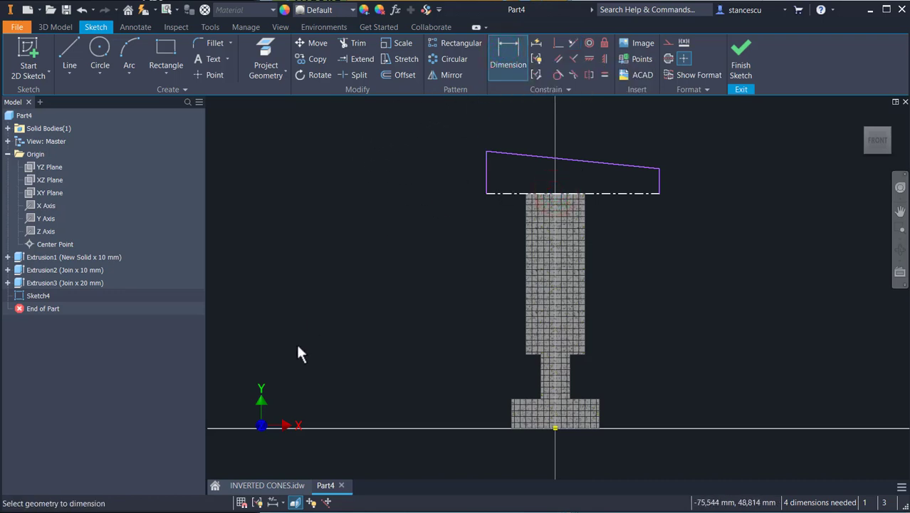
left_click(276, 485)
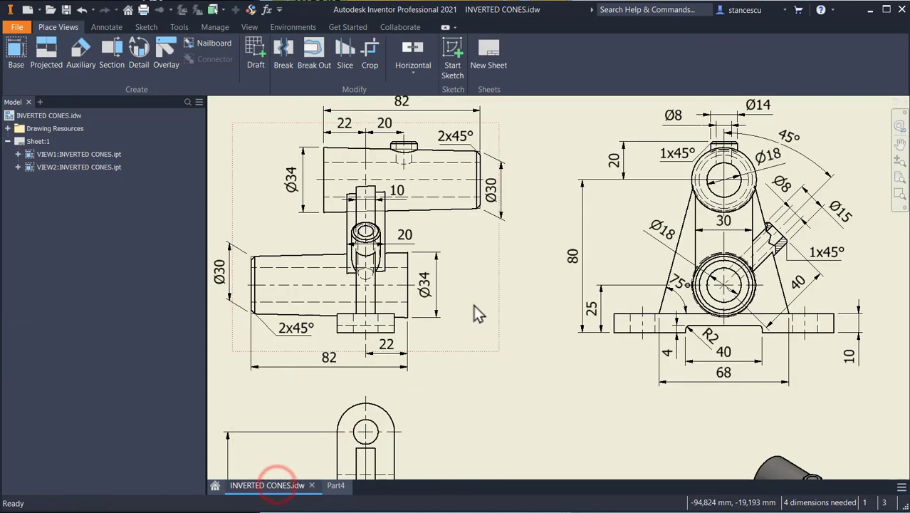
middle_click_drag(350, 158, 357, 203)
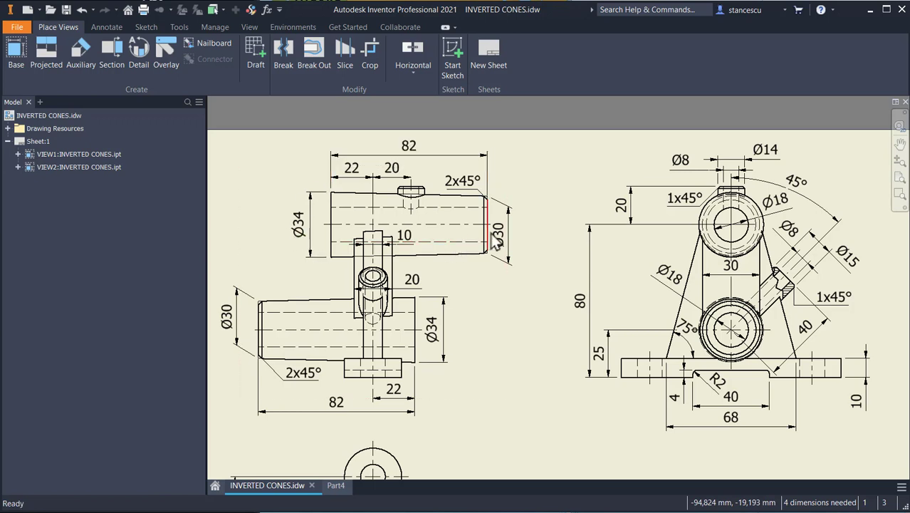
scroll(484, 206, "up", 2)
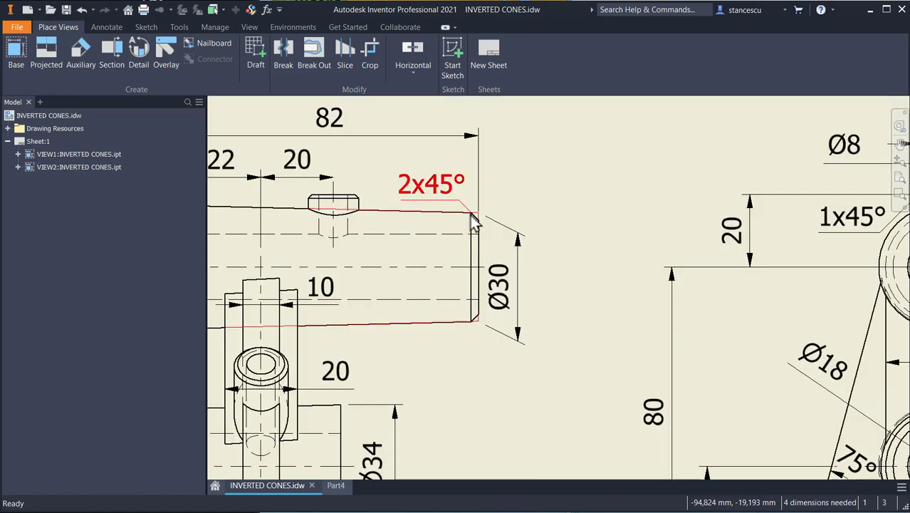
scroll(475, 223, "up", 2)
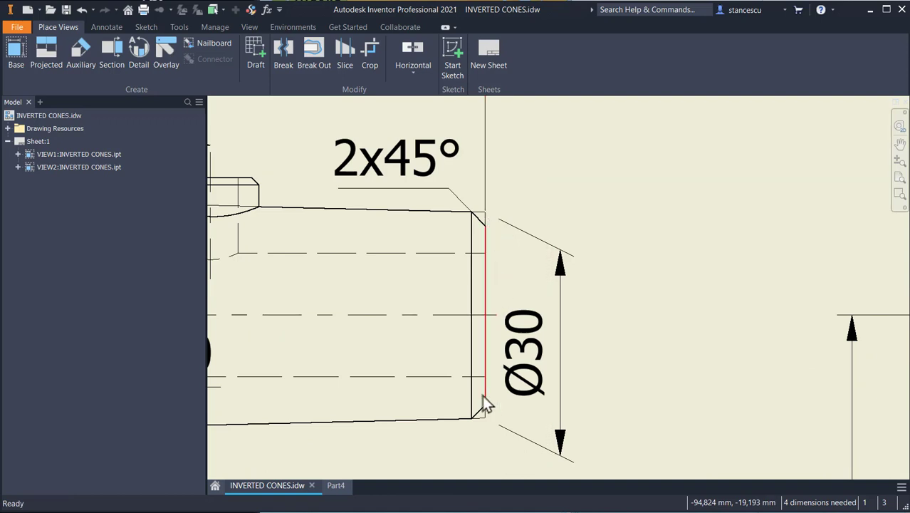
scroll(590, 311, "down", 2)
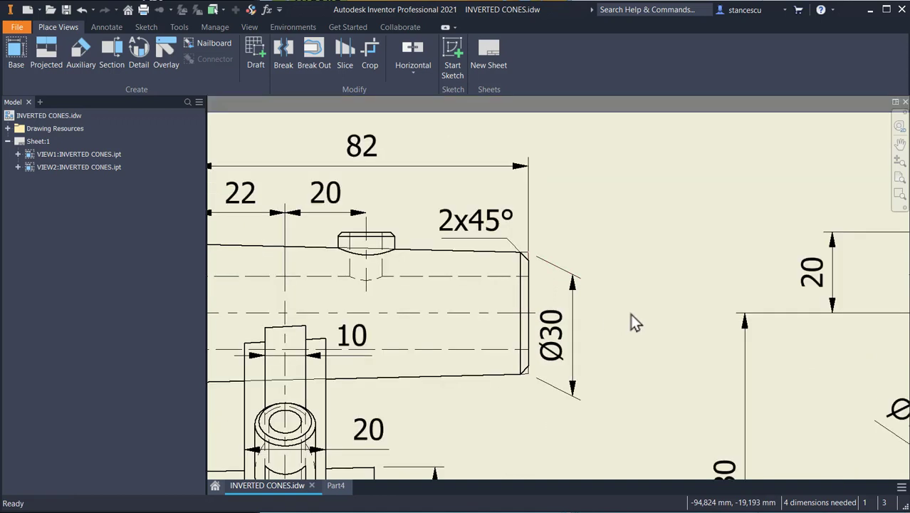
scroll(630, 313, "down", 2)
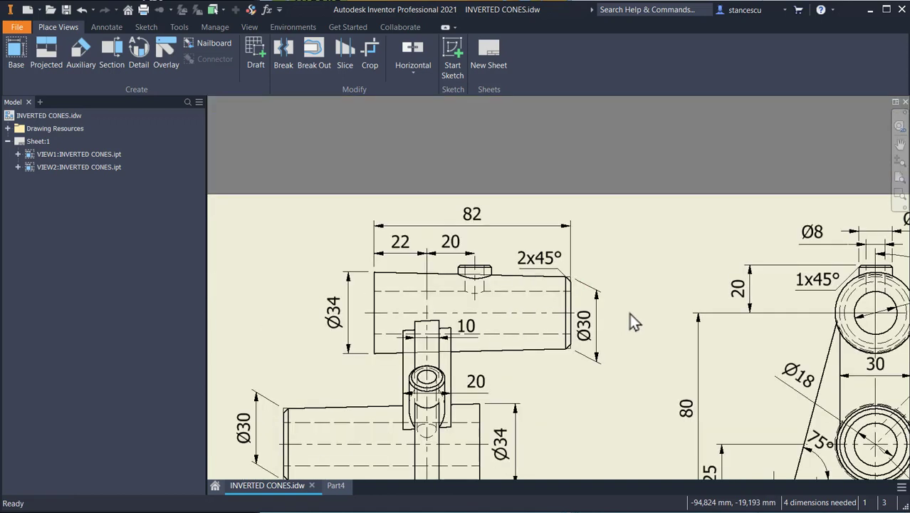
left_click(329, 487)
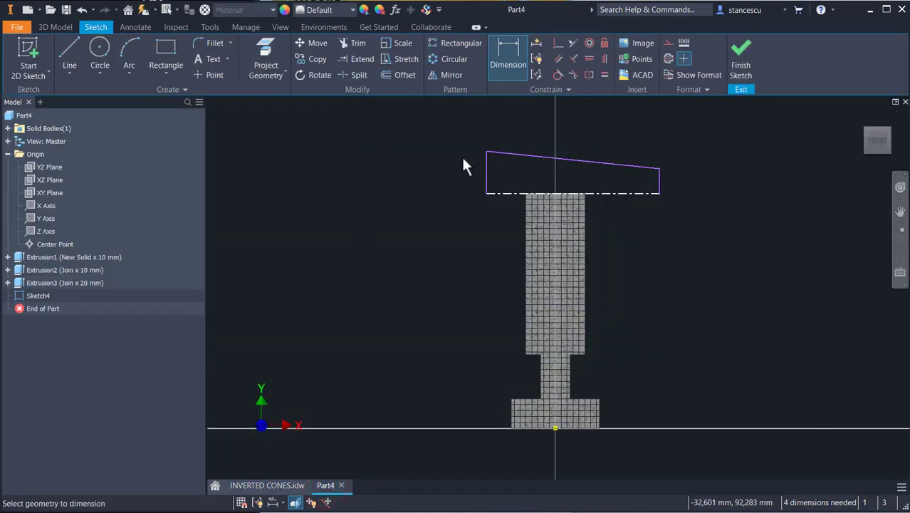
Step: Dimension the outline's sloped top line horizontally as 82 mm
left_click(525, 158)
left_click(525, 129)
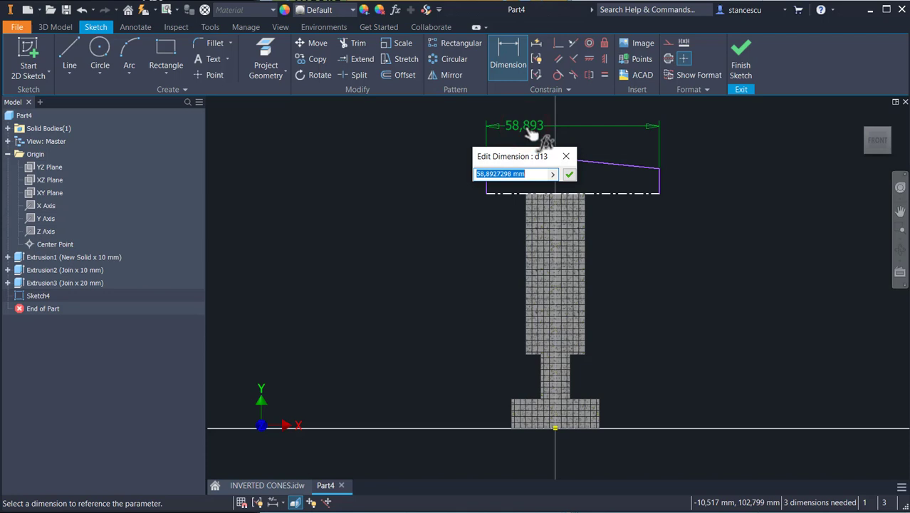
type("82")
key("Return")
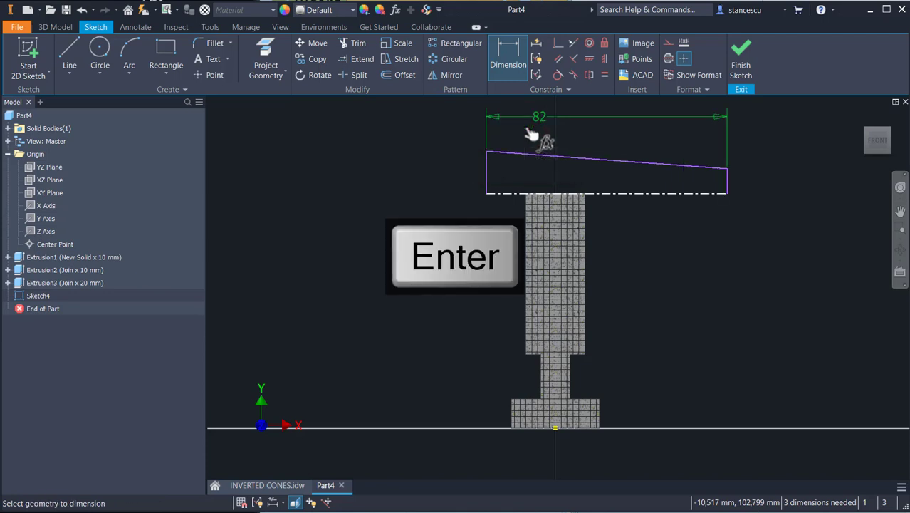
Step: Dimension the distance from the outline's left edge to the part's center point as 22 mm
left_click(490, 162)
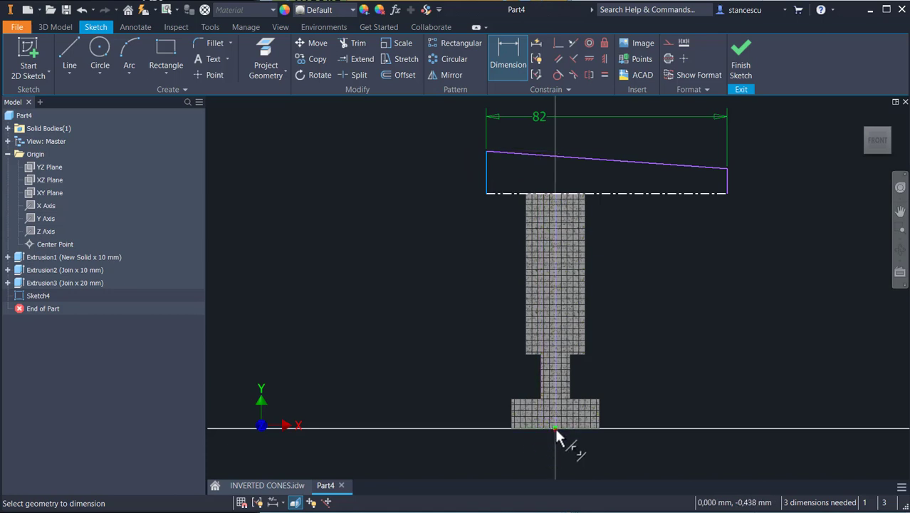
left_click(555, 427)
left_click(531, 178)
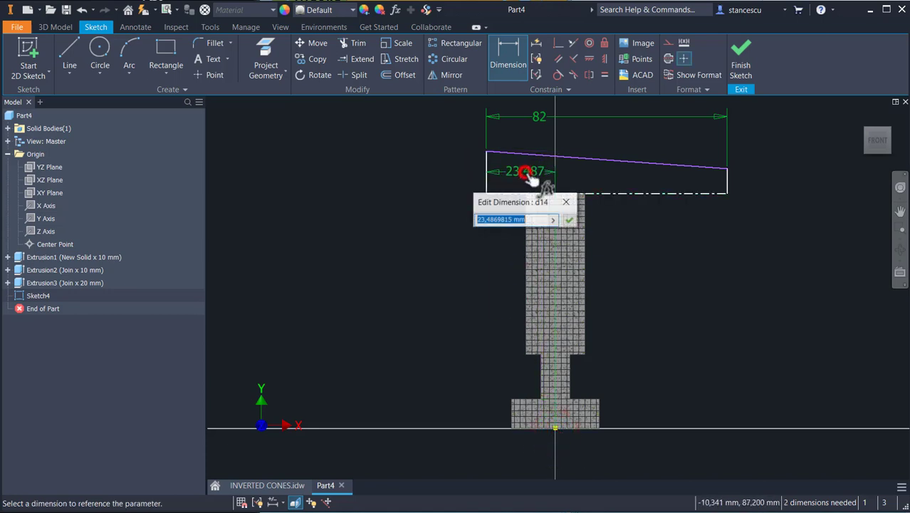
type("22")
key("Return")
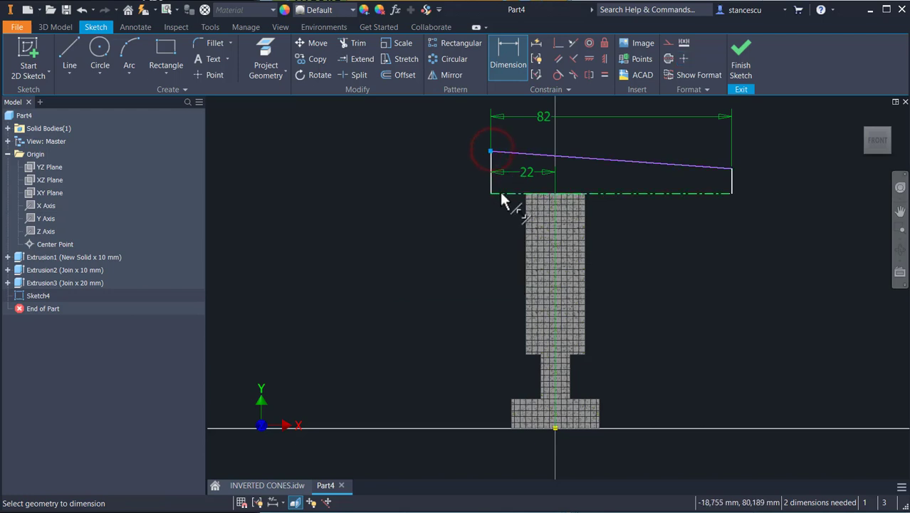
Step: Dimension the outline's left side as a diameter of 34 mm about the construction line
left_click(499, 190)
left_click(455, 186)
type("3")
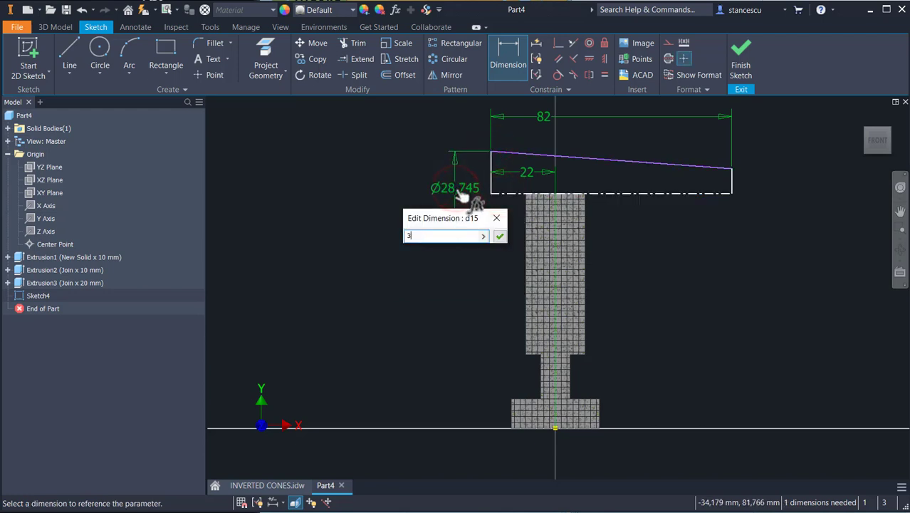
type("4")
key("Return")
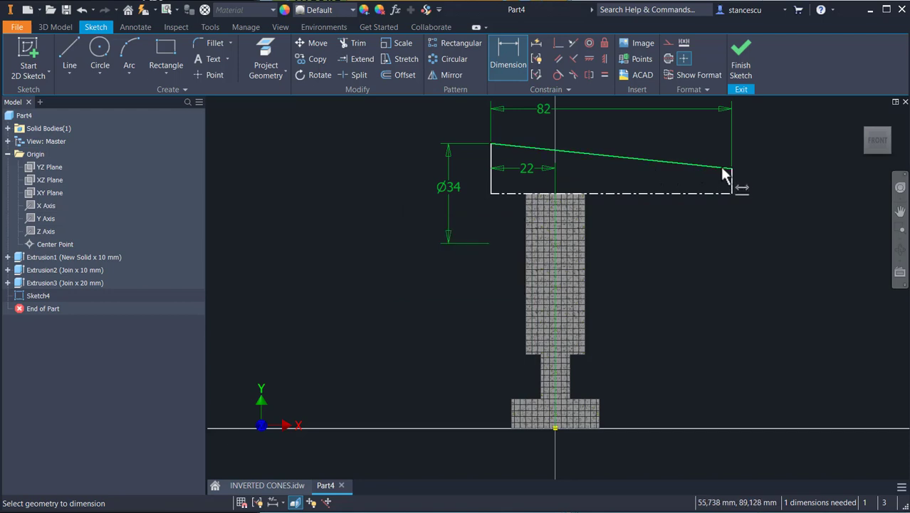
Step: Dimension the outline's right side as a diameter of 30 mm about the construction line
left_click(730, 169)
left_click(715, 192)
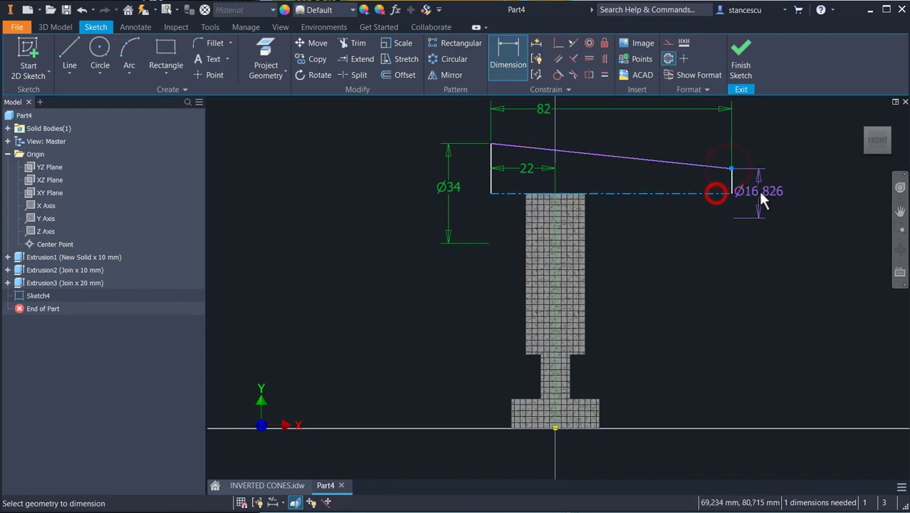
left_click(761, 198)
type("30")
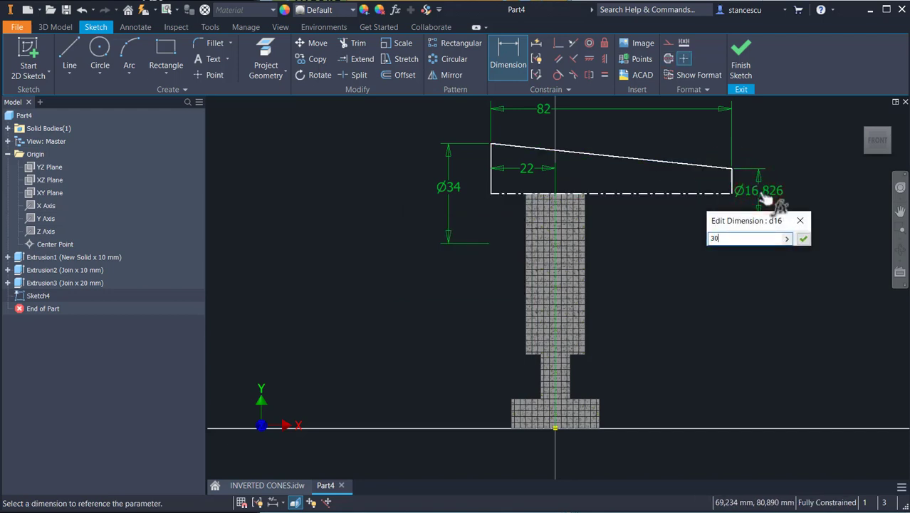
key("Return")
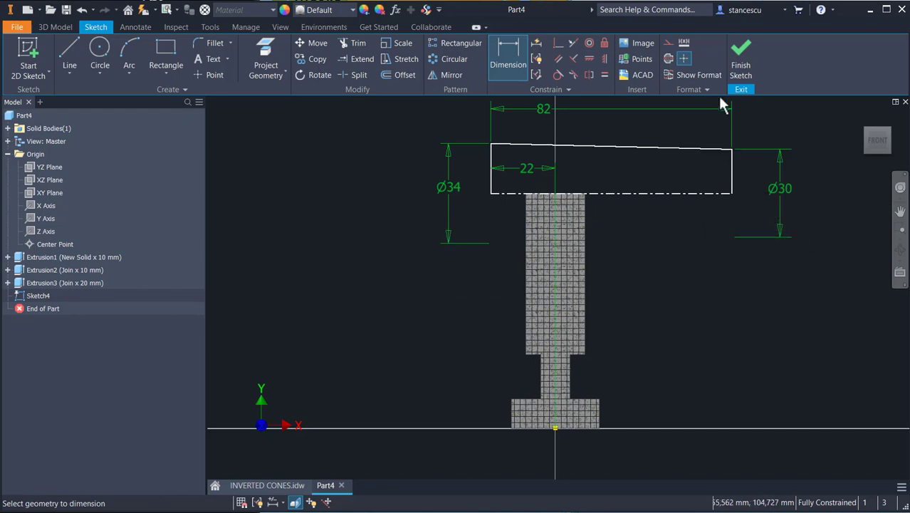
Step: Finish the sketch and revolve the profile a full 360° about the construction line
left_click(741, 58)
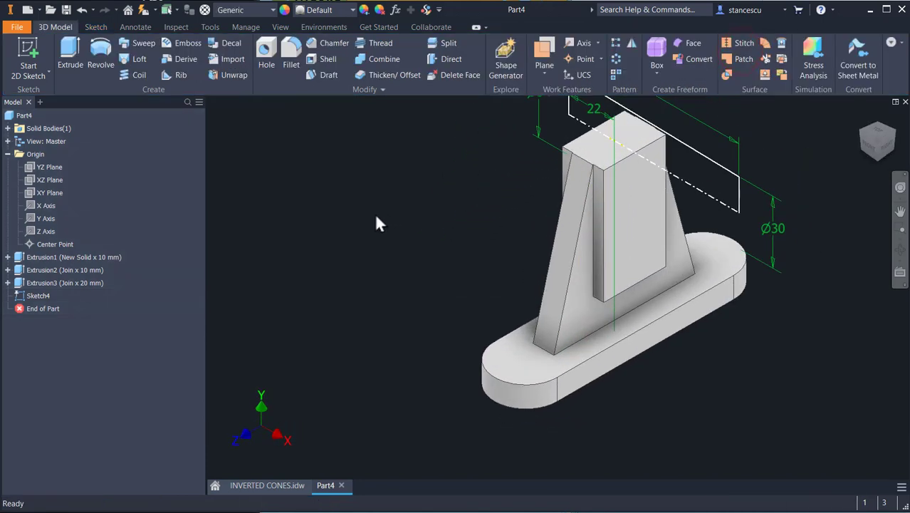
left_click(100, 60)
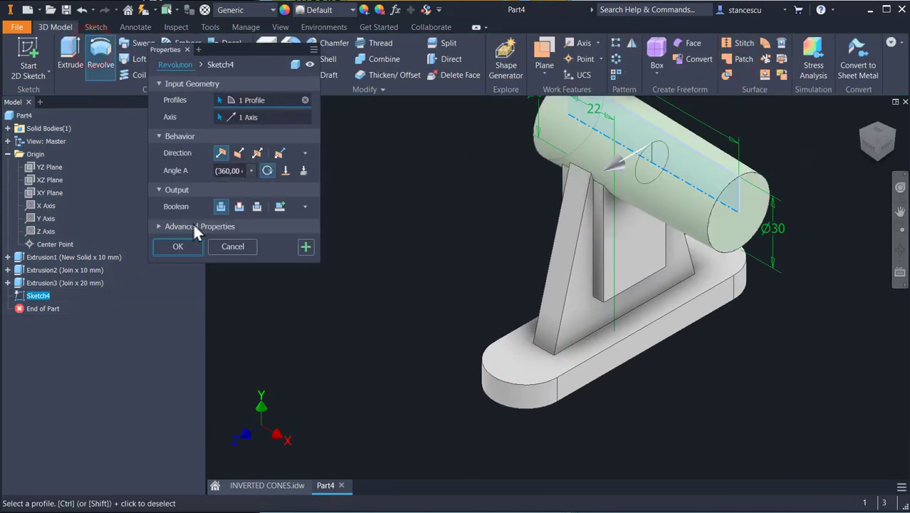
left_click(180, 246)
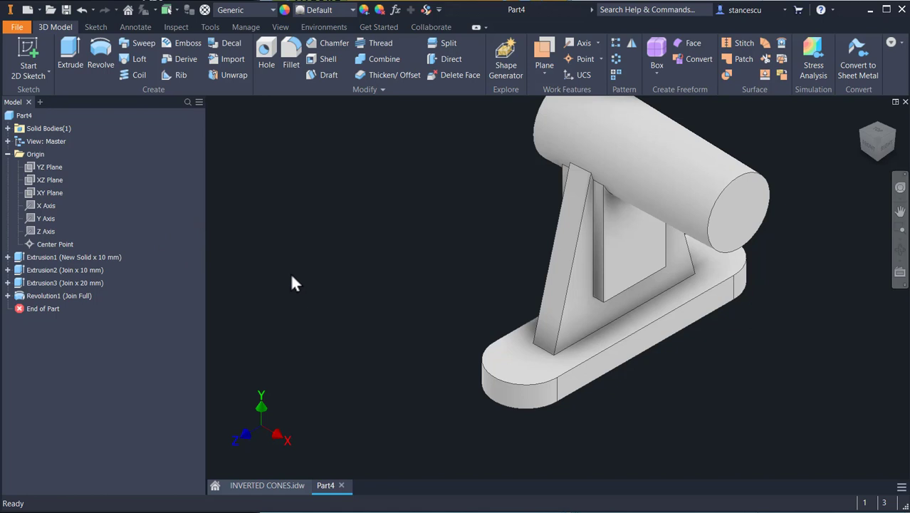
Step: Expand the revolution in the browser and copy its Sketch4
left_click(8, 296)
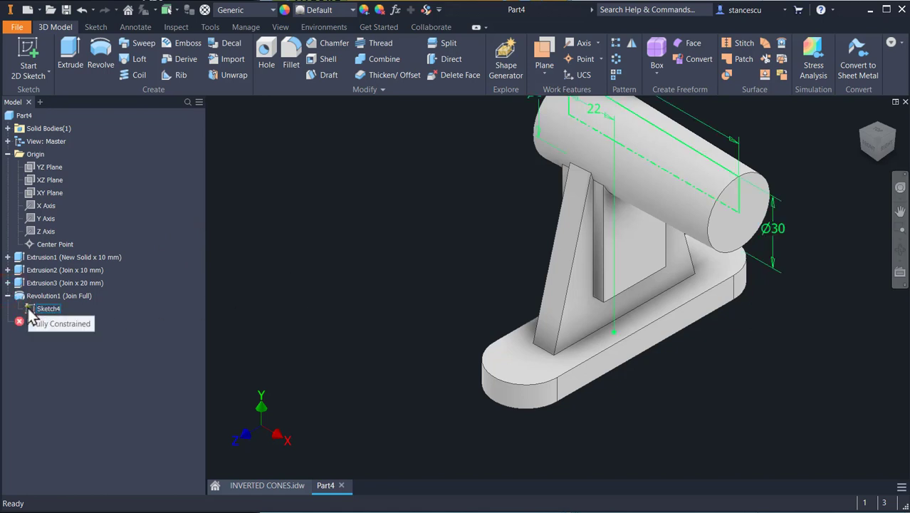
right_click(29, 309)
left_click(44, 317)
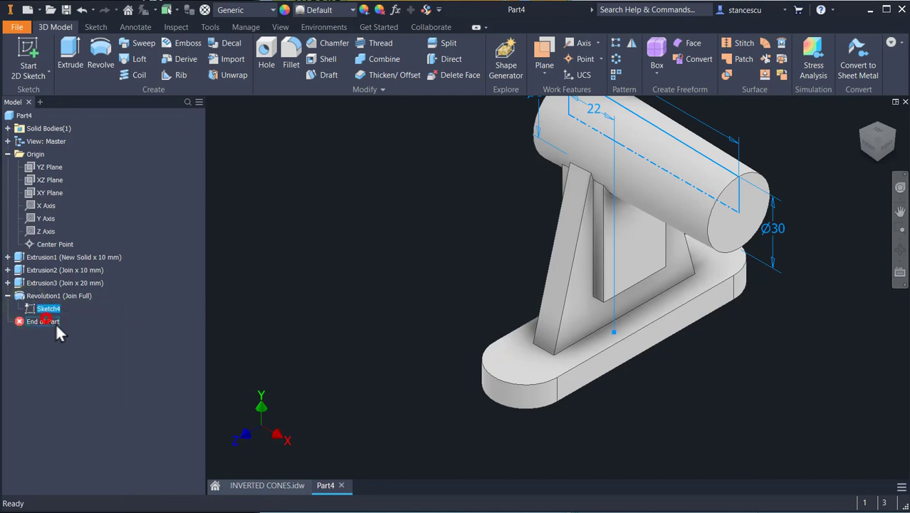
left_click(357, 238)
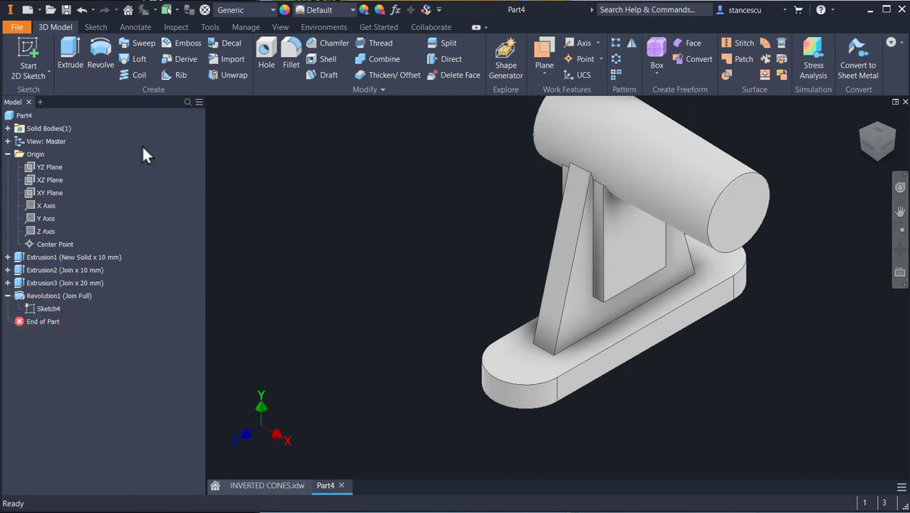
Step: Start a new sketch on the XY plane and slice the part open to see the sketch plane
left_click(36, 197)
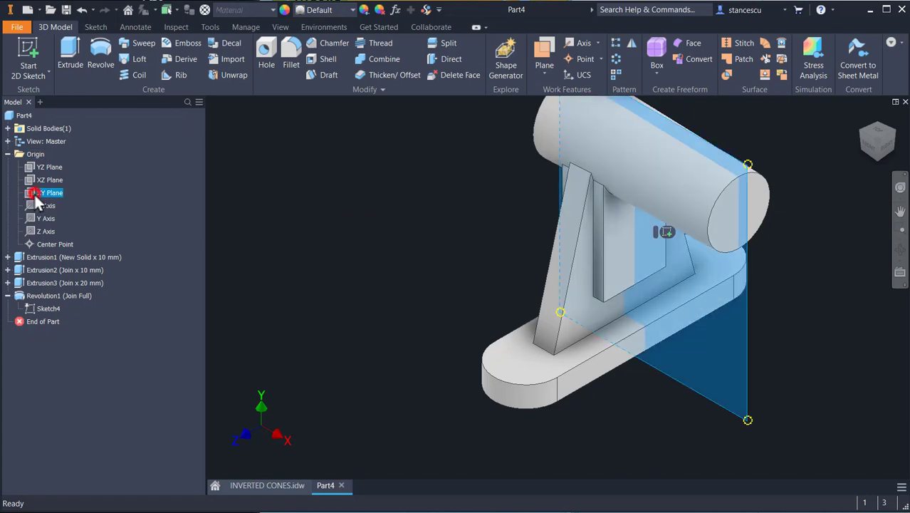
left_click(662, 233)
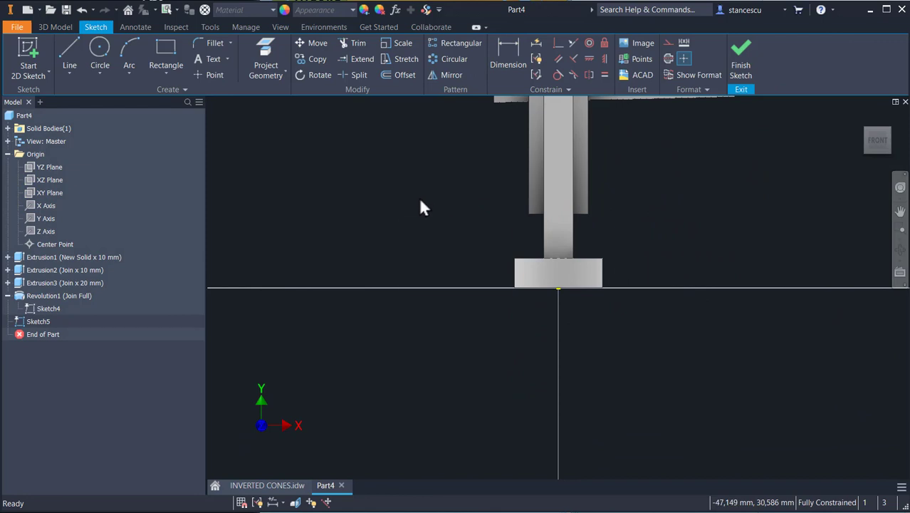
key("F7")
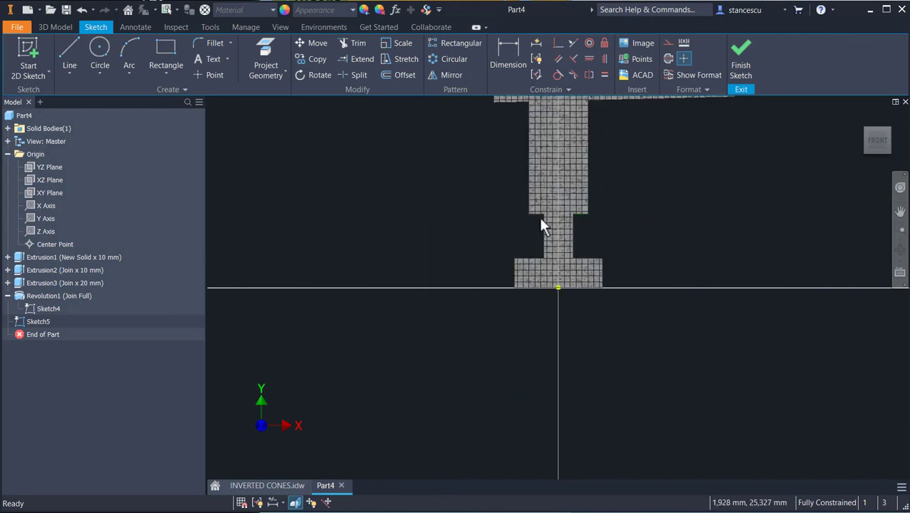
Step: Project the bottom edge of the support's upper block into the new sketch
left_click(266, 54)
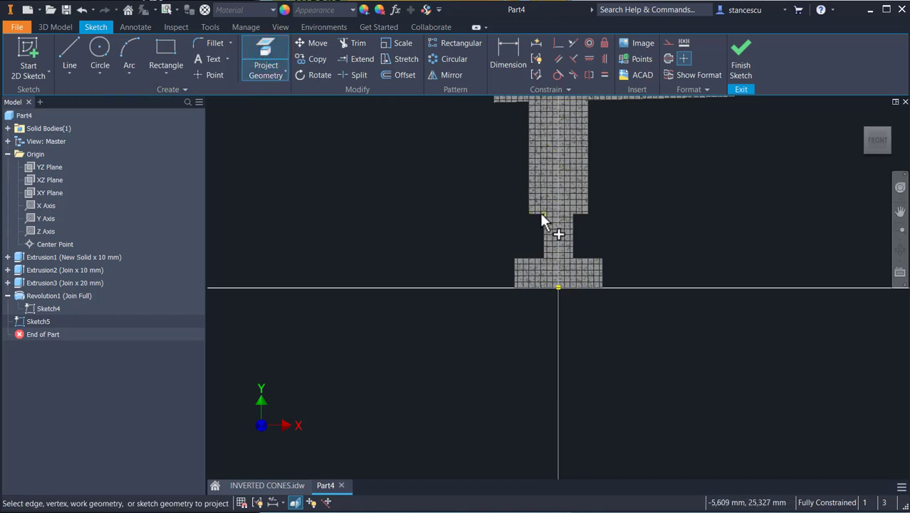
scroll(539, 214, "up", 2)
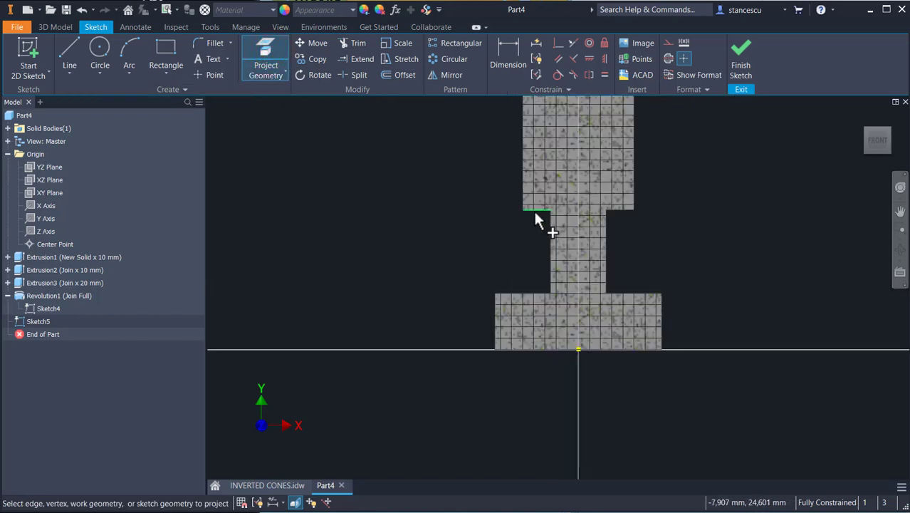
left_click(535, 211)
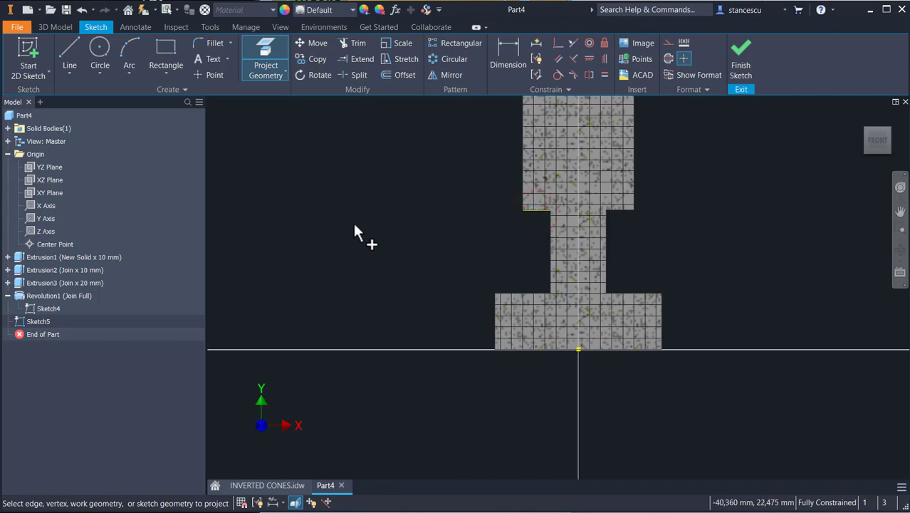
right_click(332, 211)
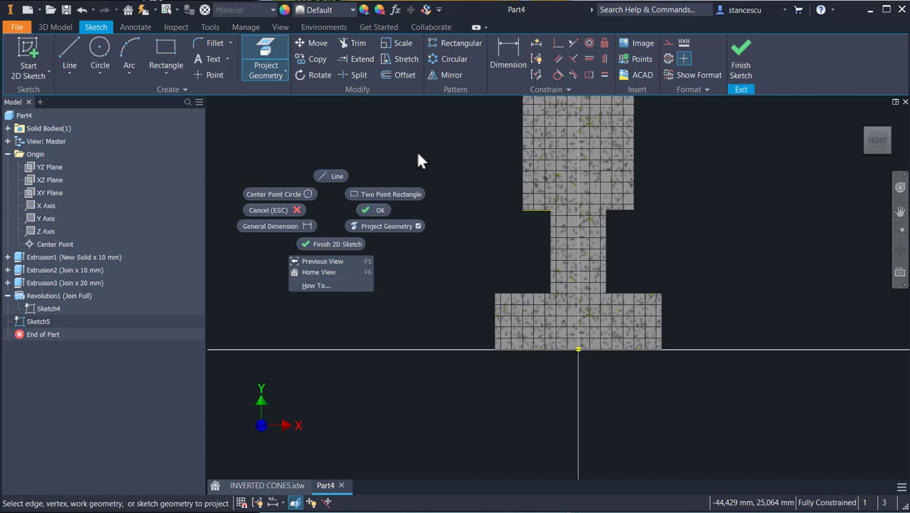
key("Escape")
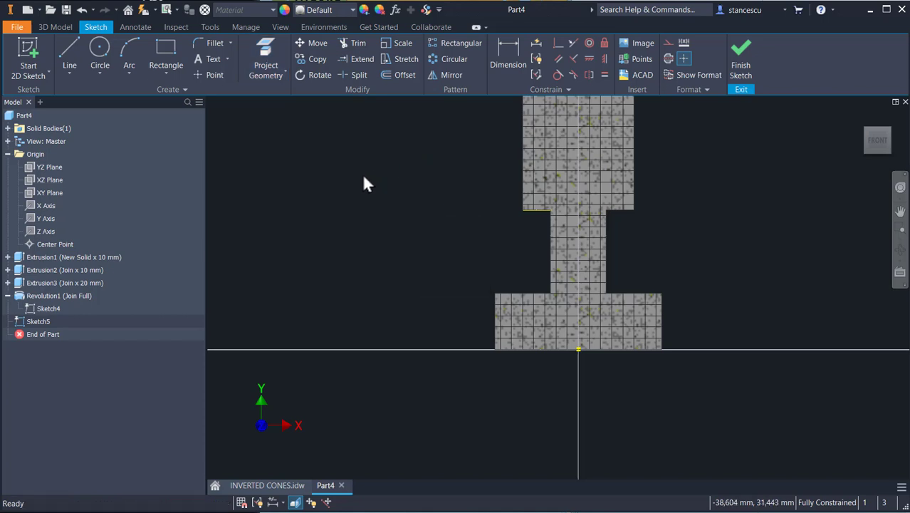
Step: Paste the copied cylinder profile into the new sketch
right_click(358, 184)
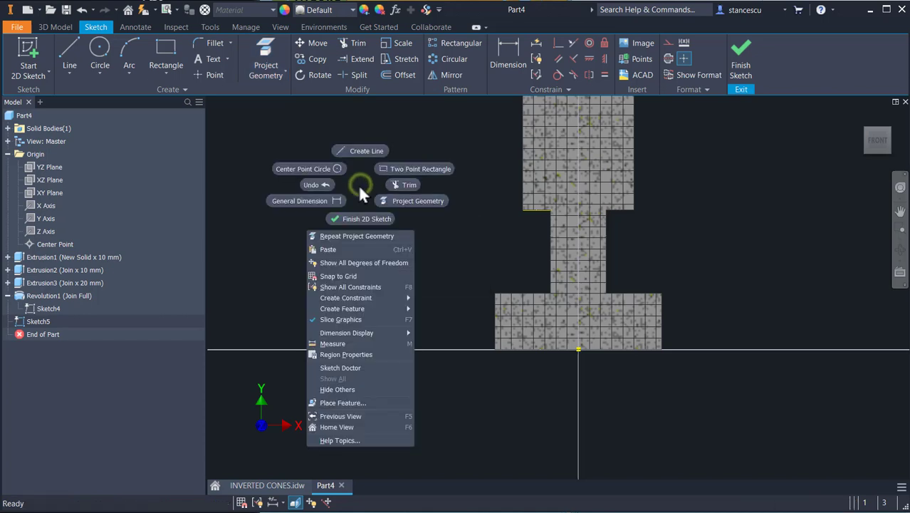
left_click(351, 248)
scroll(332, 239, "up", 6)
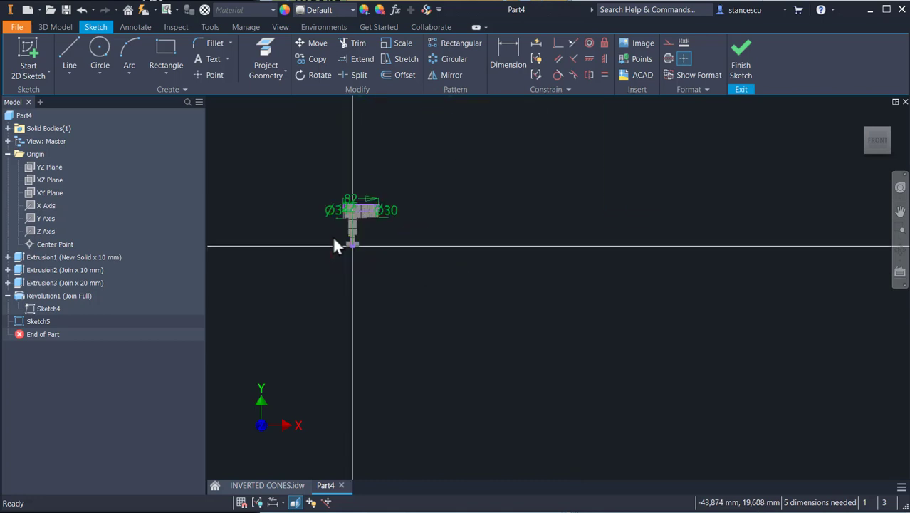
scroll(397, 211, "up", 5)
middle_click_drag(396, 208, 492, 246)
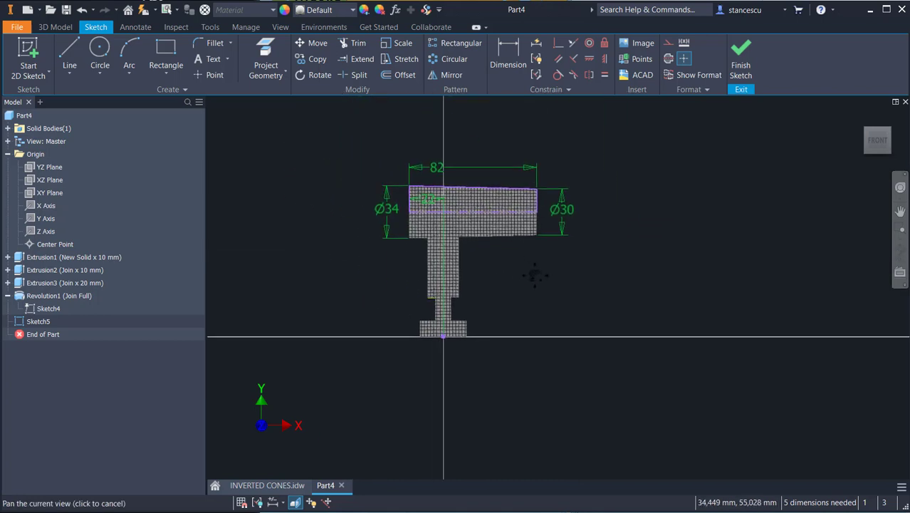
Step: Move the pasted cylinder profile away from the part
middle_click_drag(535, 275, 532, 287)
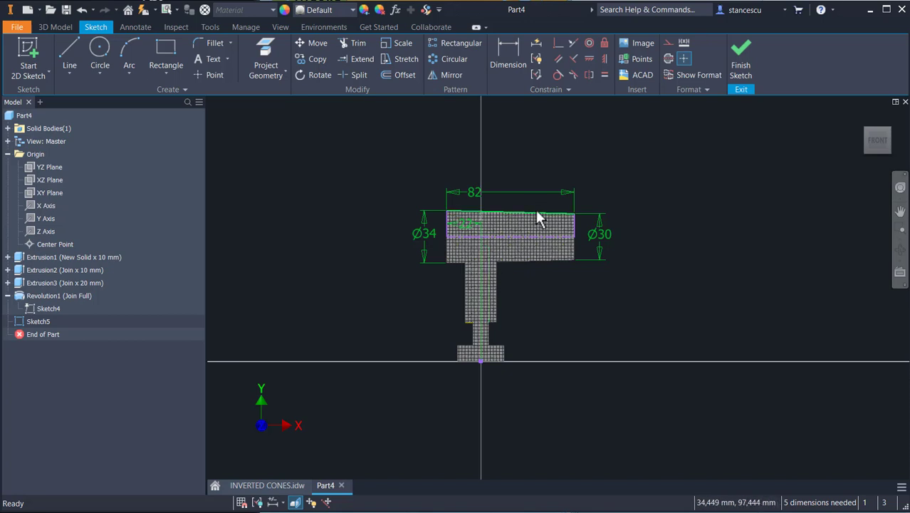
mouse_move(536, 211)
left_mouse_down()
mouse_move(625, 157)
mouse_move(631, 130)
left_mouse_up()
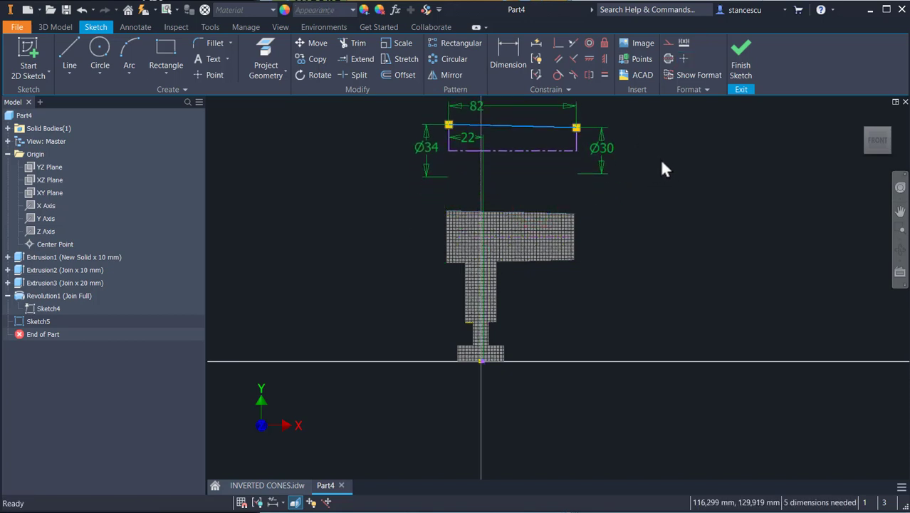
Step: Constrain the pasted profile's axis line collinear with the projected bottom edge of the upper block
left_click(571, 40)
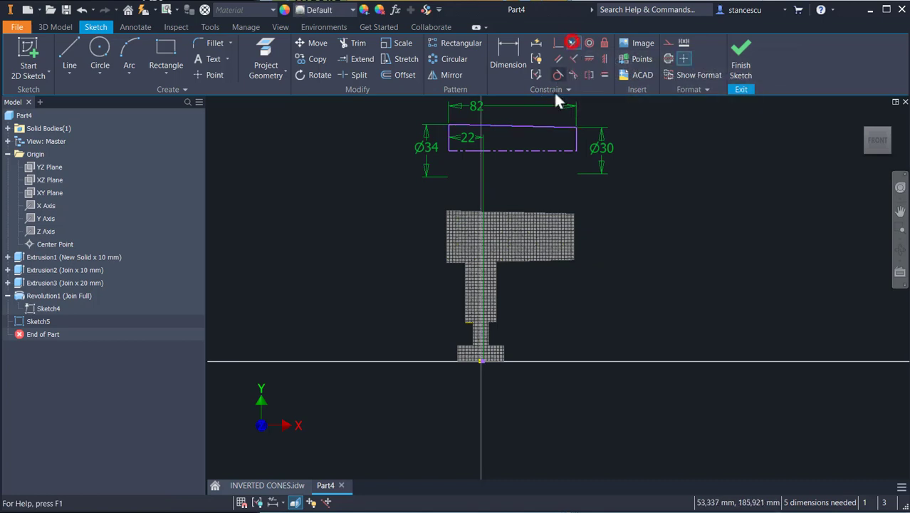
left_click(520, 151)
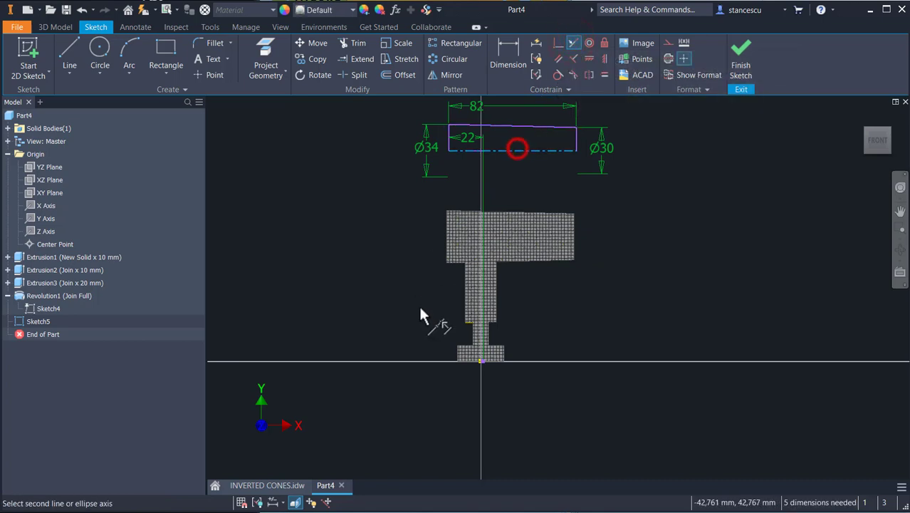
left_click(465, 320)
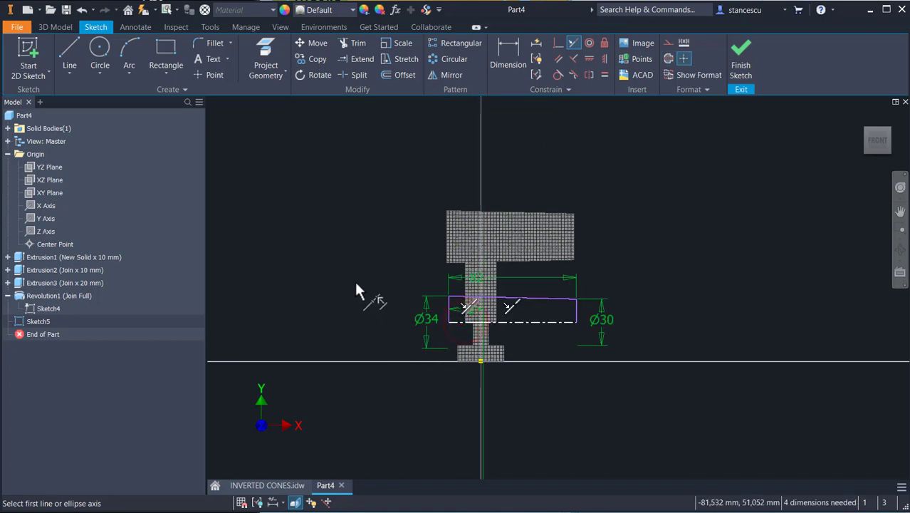
middle_click_drag(391, 276, 379, 201)
scroll(374, 203, "up", 2)
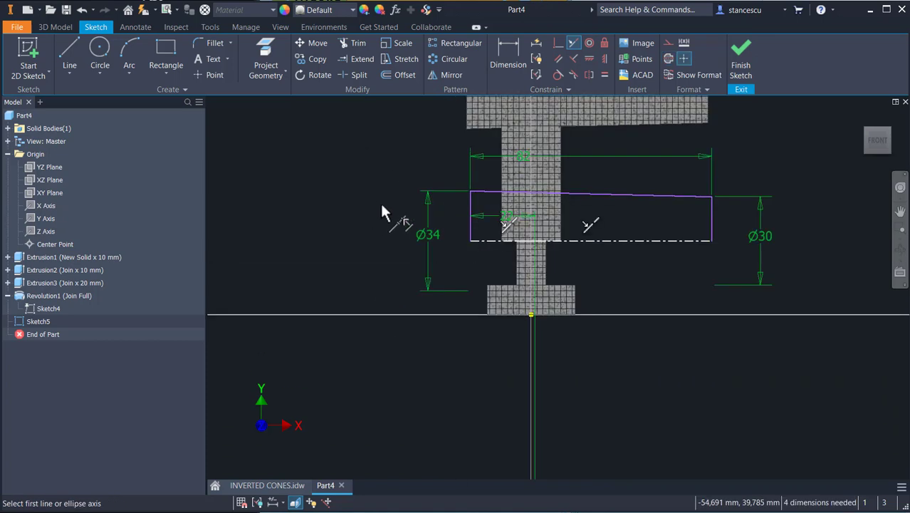
middle_click_drag(370, 258, 339, 344)
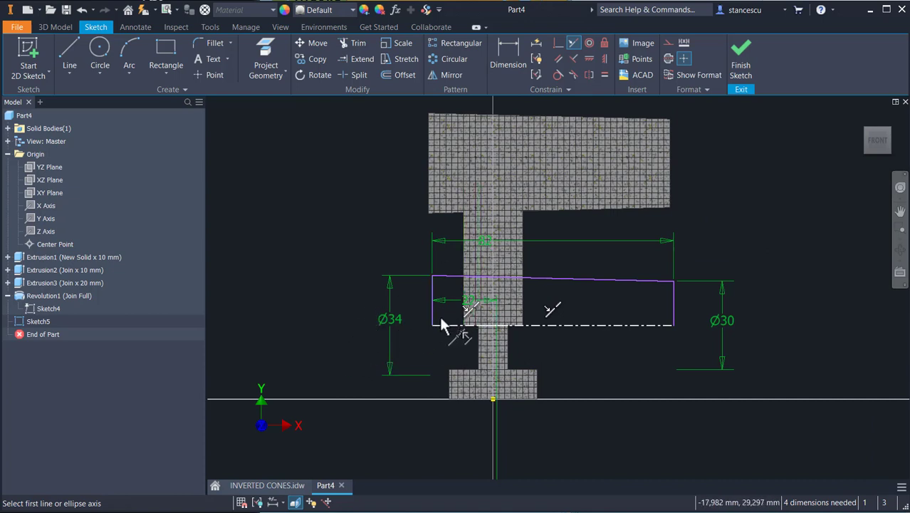
key("Escape")
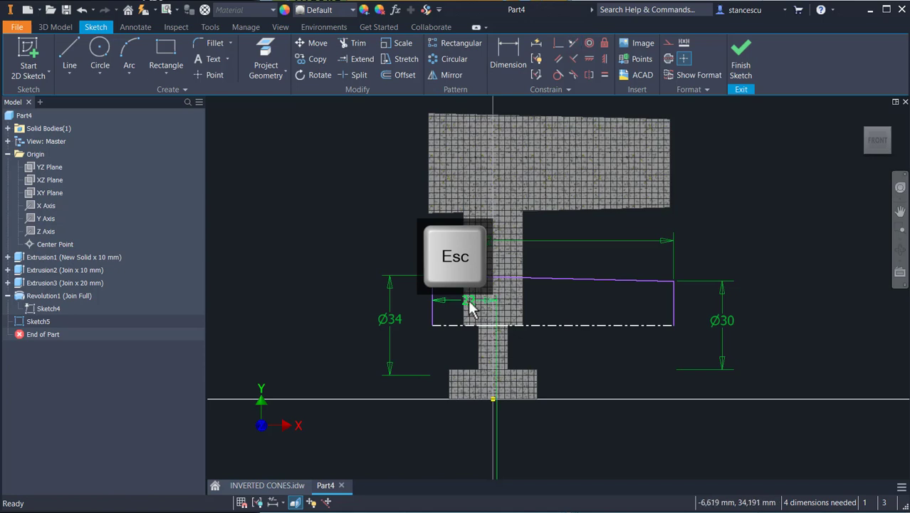
Step: Replace the profile's 22 mm dimension with a 22 mm dimension from the origin to the profile's right end
left_click(467, 300)
key("Delete")
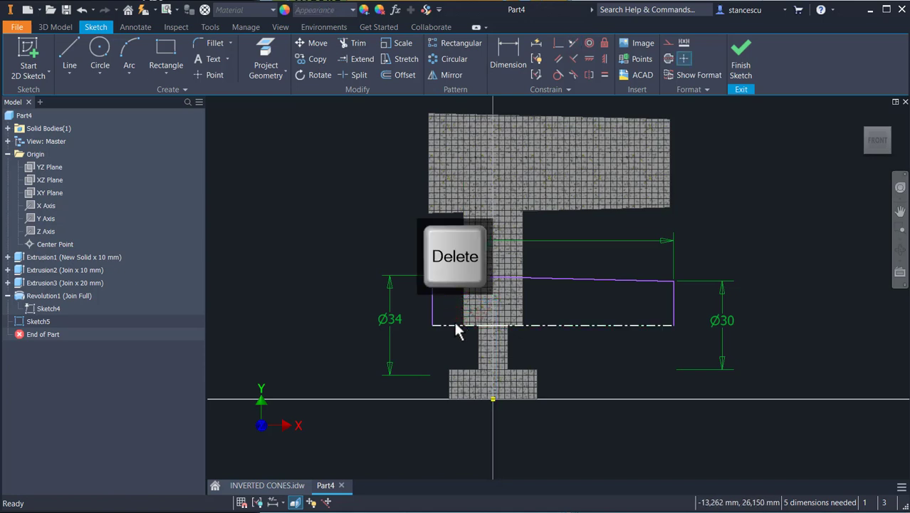
left_click(501, 74)
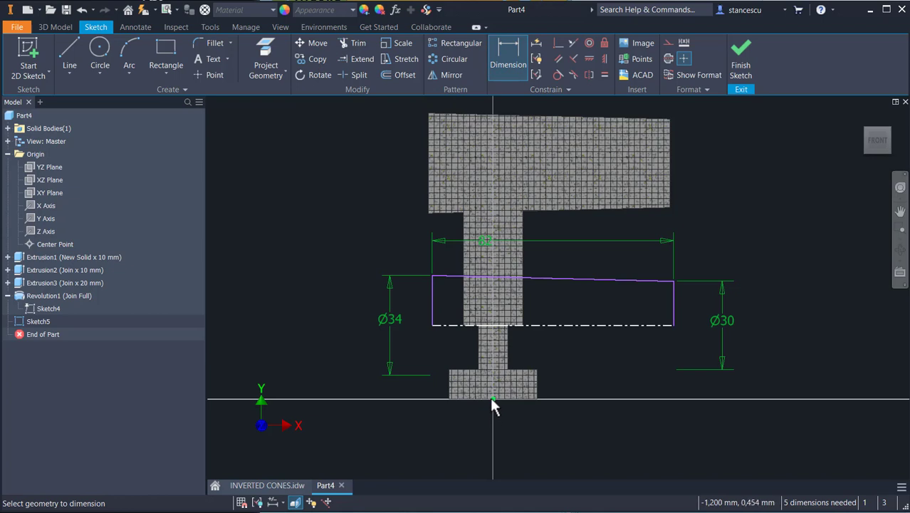
left_click(492, 398)
left_click(674, 312)
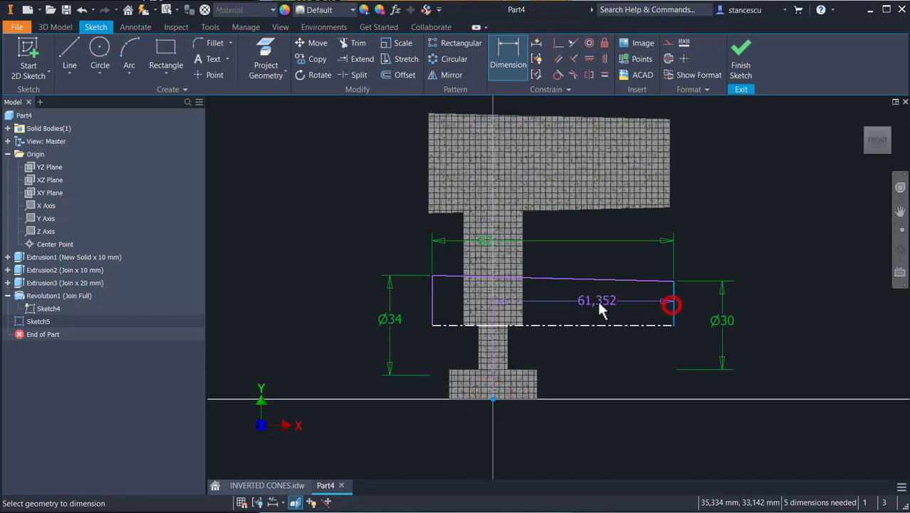
left_click(592, 302)
type("22")
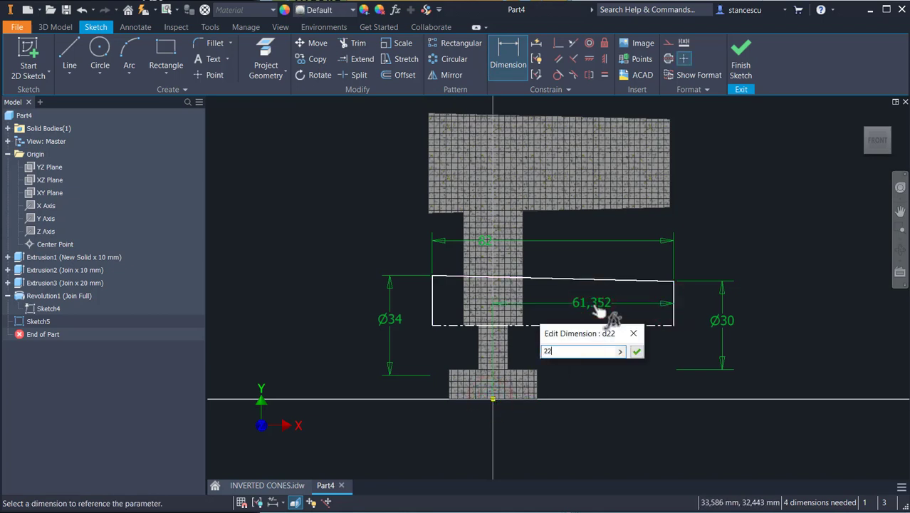
key("Return")
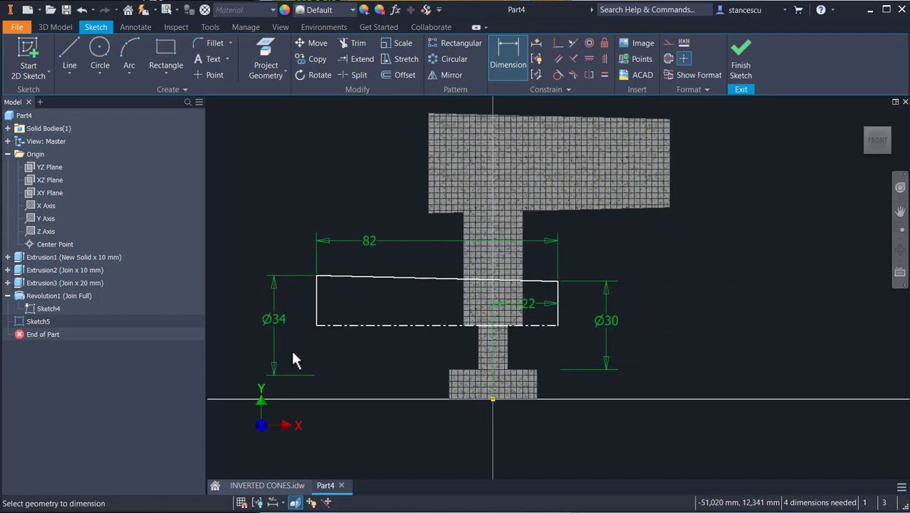
Step: Swap the profile's end diameters, setting the left one to 30 mm and the right one to 34 mm
left_click(283, 318)
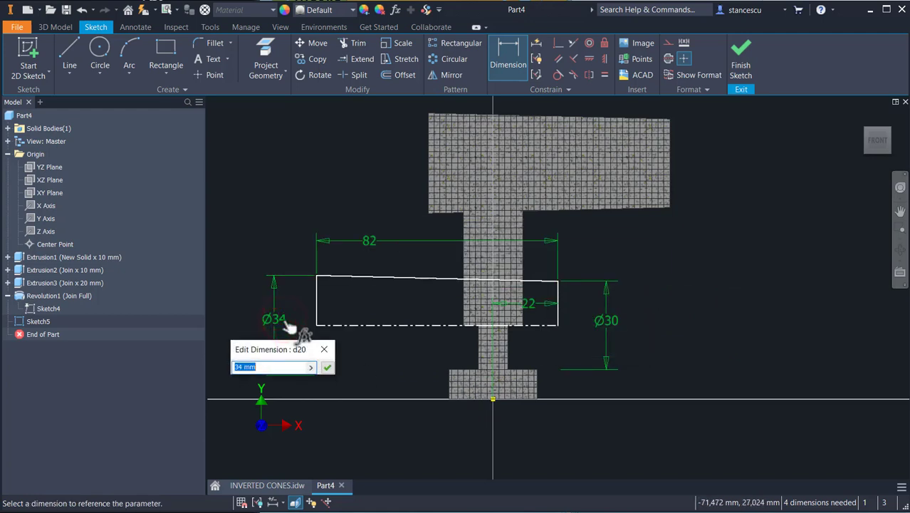
type("30")
key("Return")
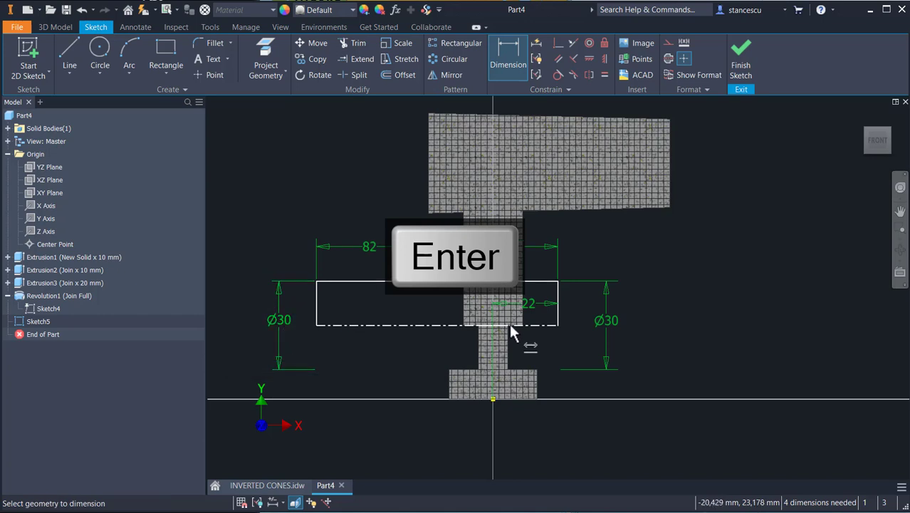
left_click(614, 322)
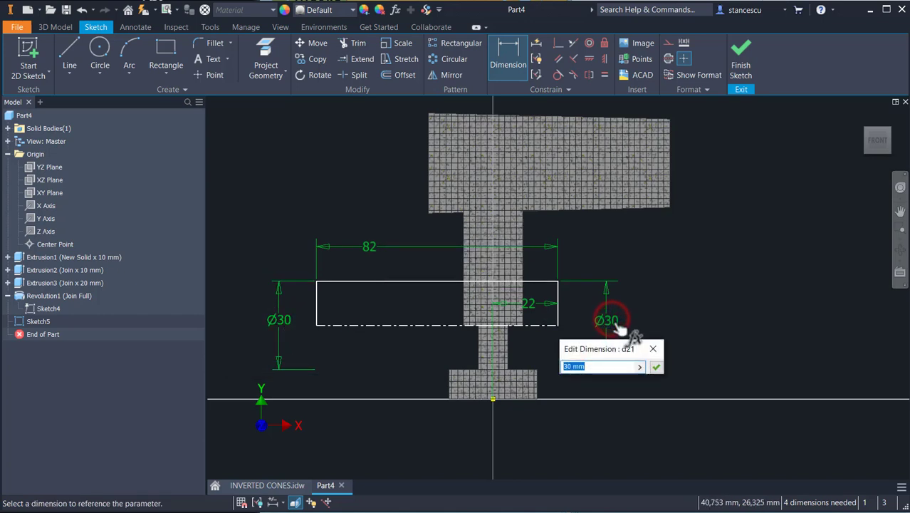
type("34")
key("Return")
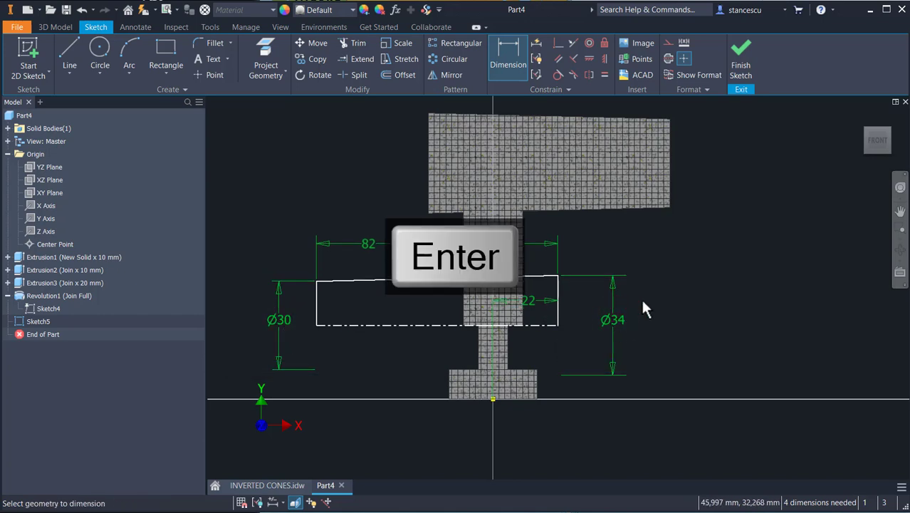
Step: Finish the sketch and revolve the profile to create the lower cylinder
left_click(741, 60)
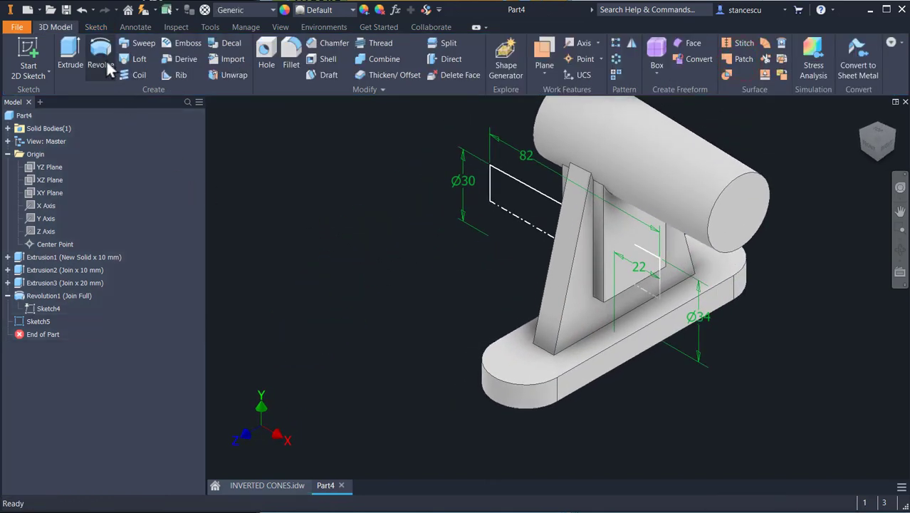
left_click(101, 57)
left_click(182, 247)
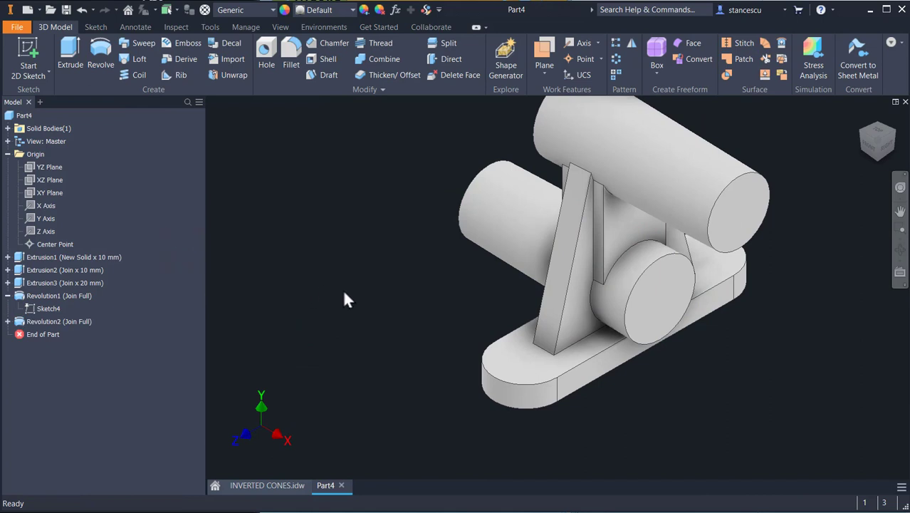
Step: Compare the model with the INVERTED CONES drawing, examining the base's front view and its recess dimensions
mouse_move(344, 300)
middle_mouse_down("shift")
mouse_move(393, 282)
mouse_move(398, 265)
mouse_move(403, 291)
mouse_move(328, 293)
middle_mouse_up("shift")
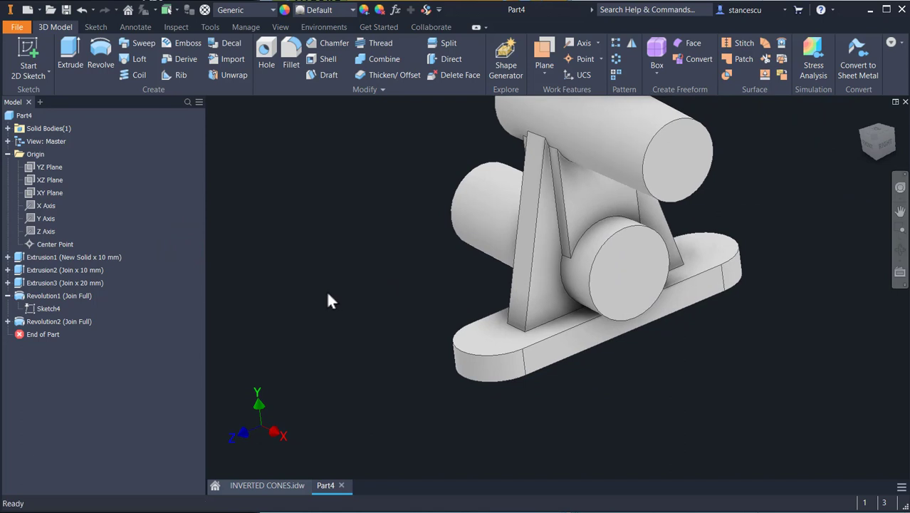
key("F6")
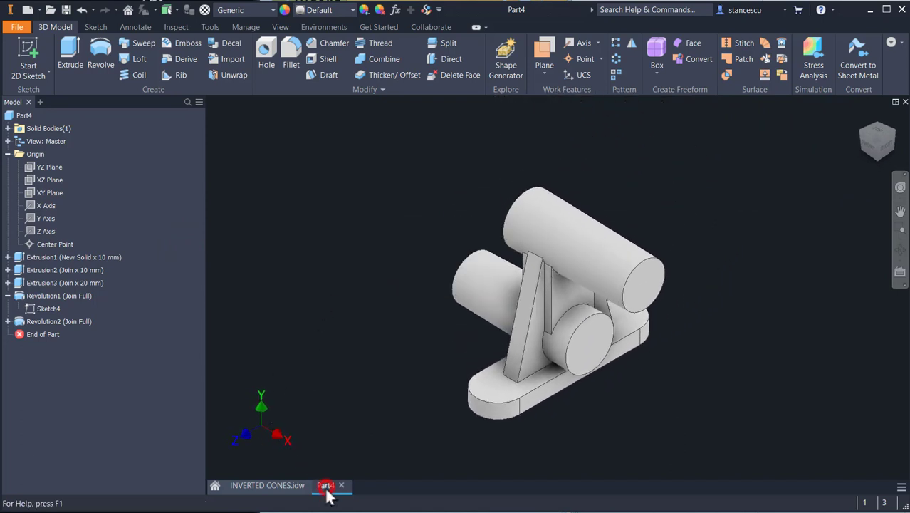
left_click(296, 487)
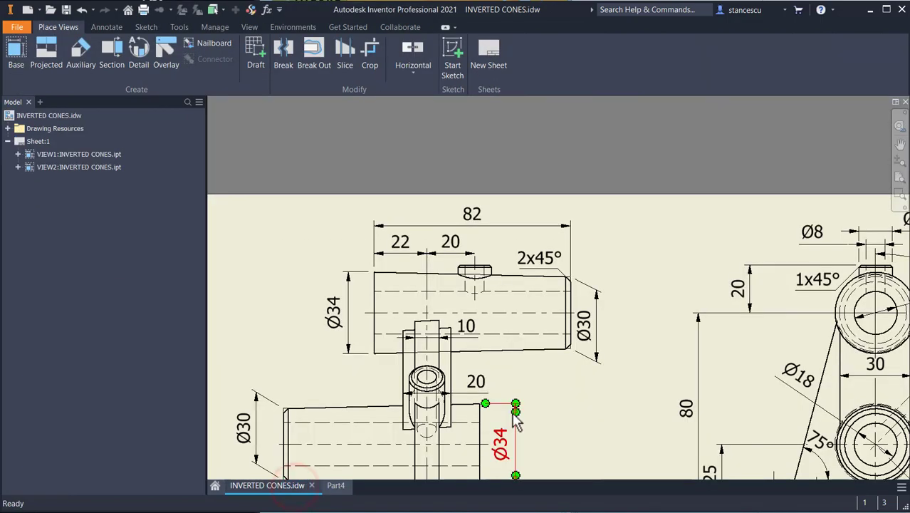
key("Home")
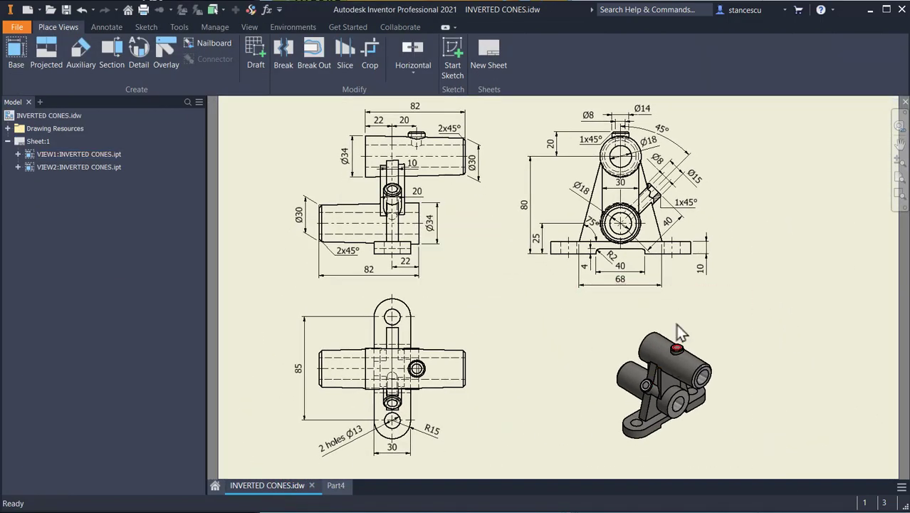
left_click(336, 486)
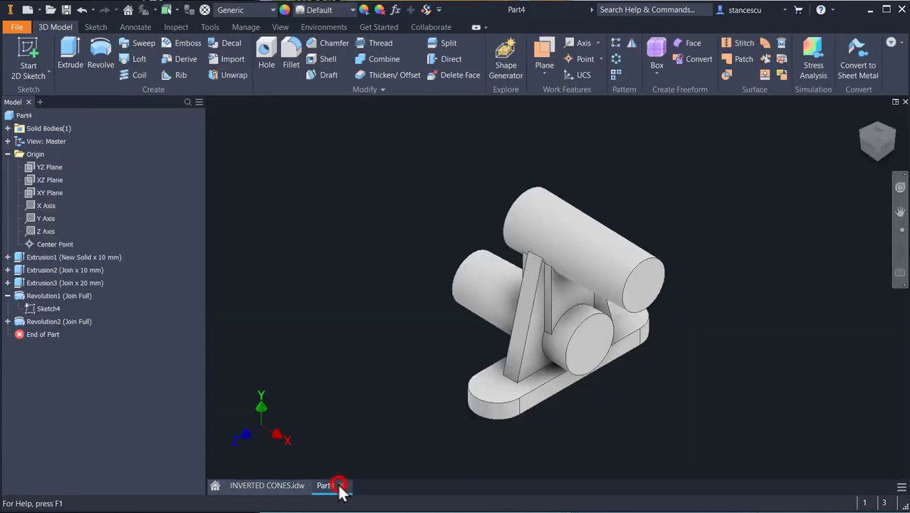
left_click(284, 488)
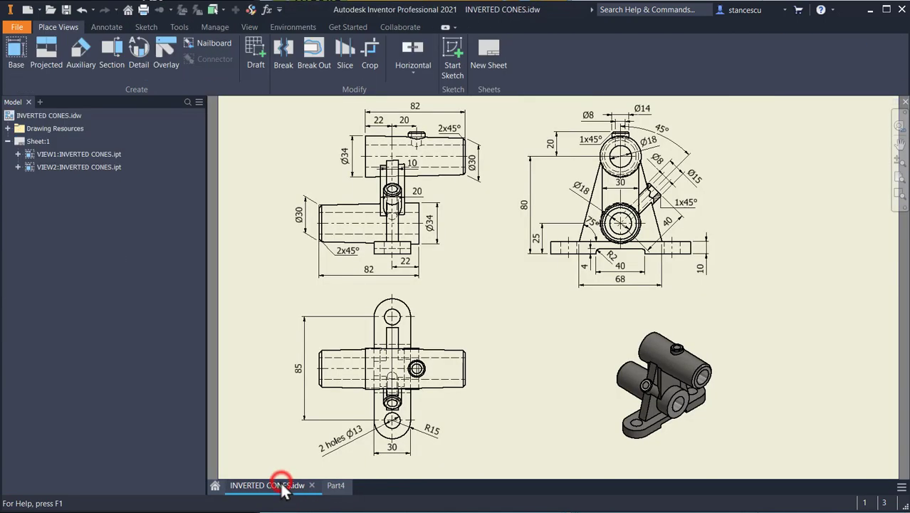
left_click(336, 487)
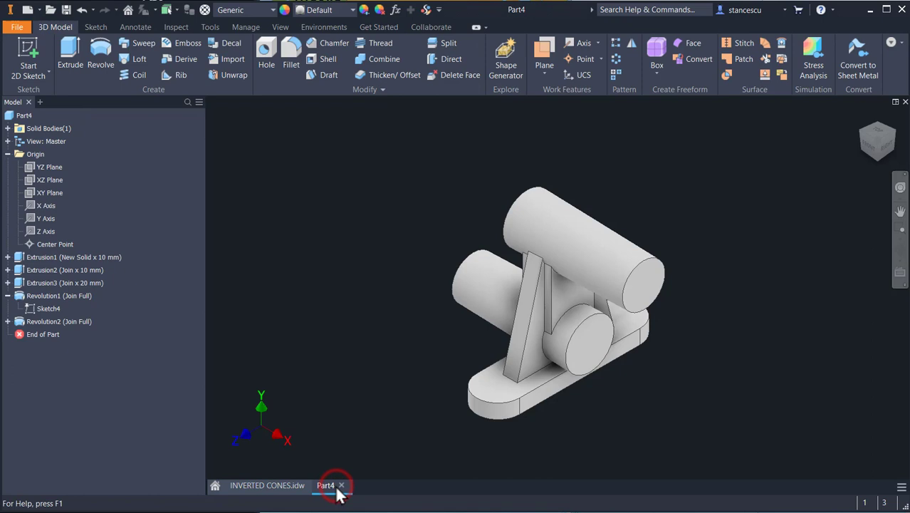
left_click(270, 487)
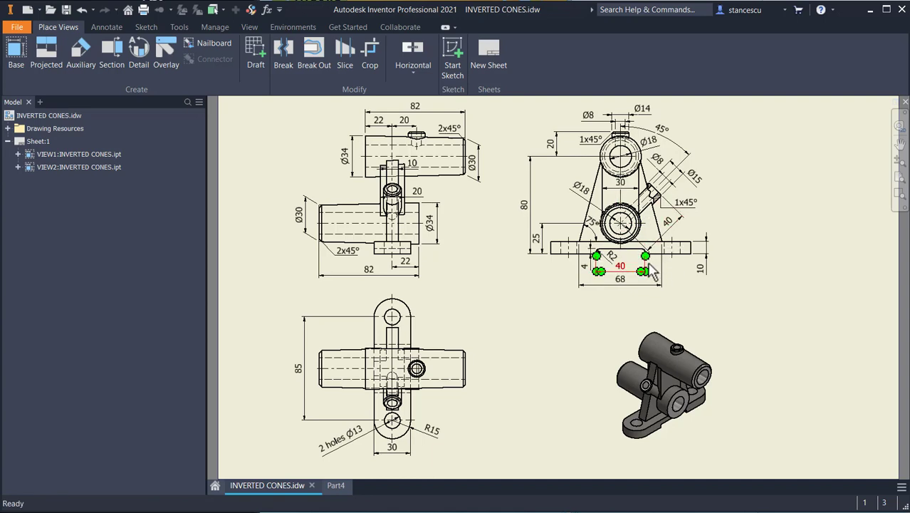
scroll(652, 271, "down", 3)
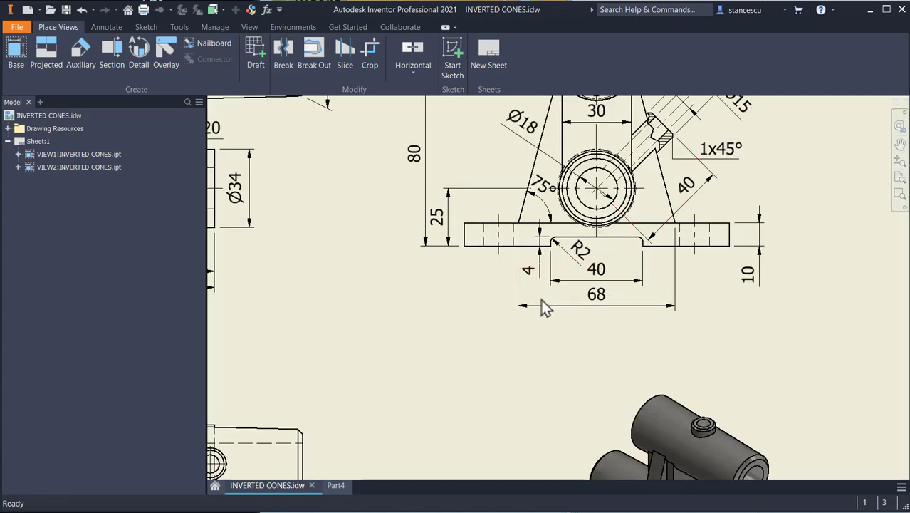
scroll(499, 321, "up", 3)
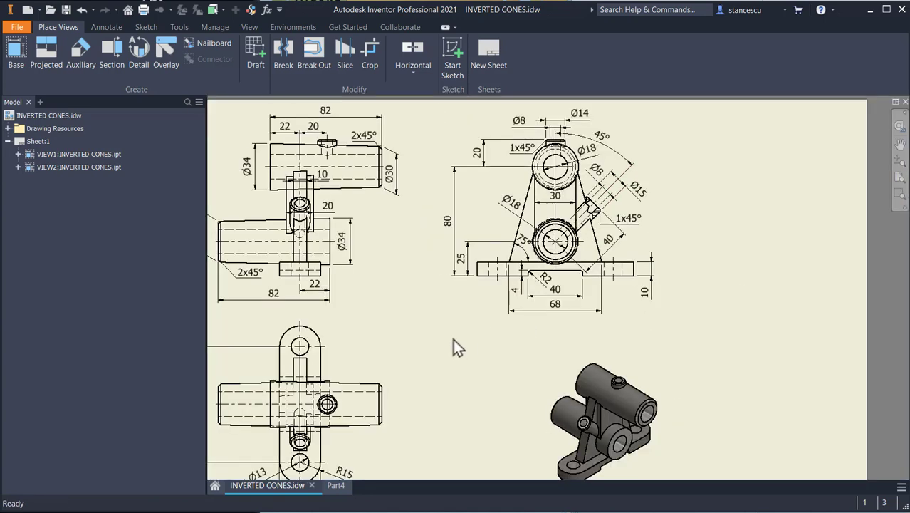
scroll(518, 269, "down", 3)
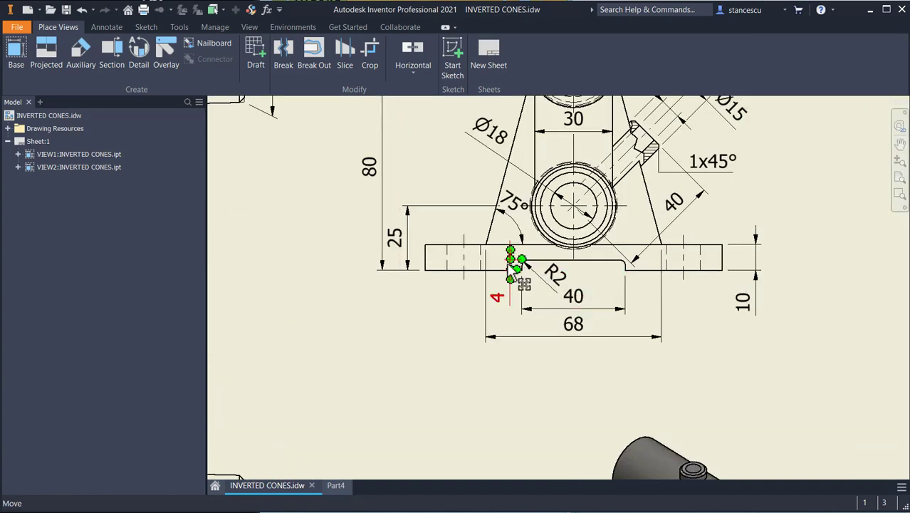
left_click(338, 487)
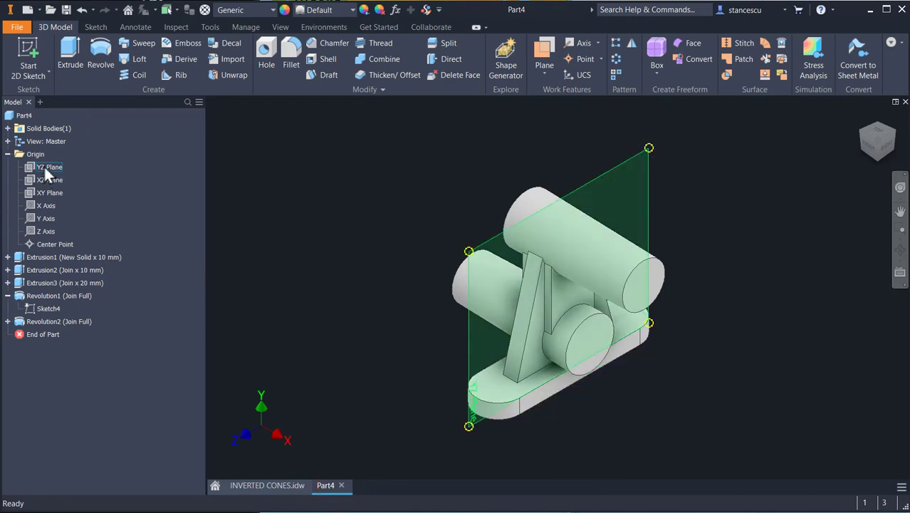
Step: Start a sketch on the base's side face and draw a 40 × 4 mm rectangle below the lower cylinder
left_click(559, 388)
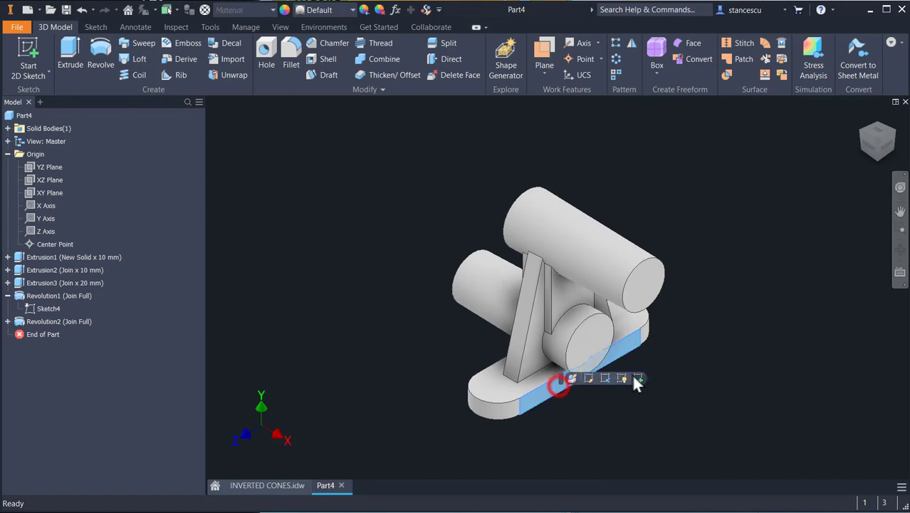
left_click(634, 376)
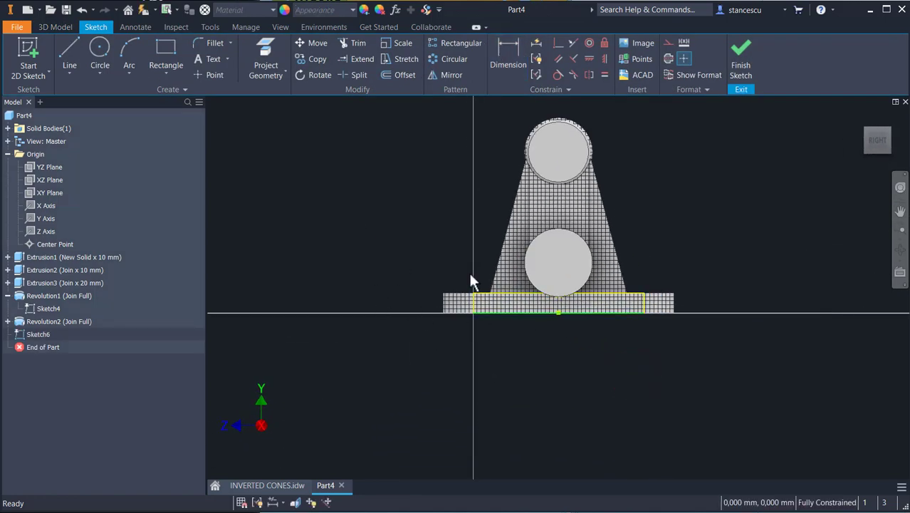
left_click(171, 48)
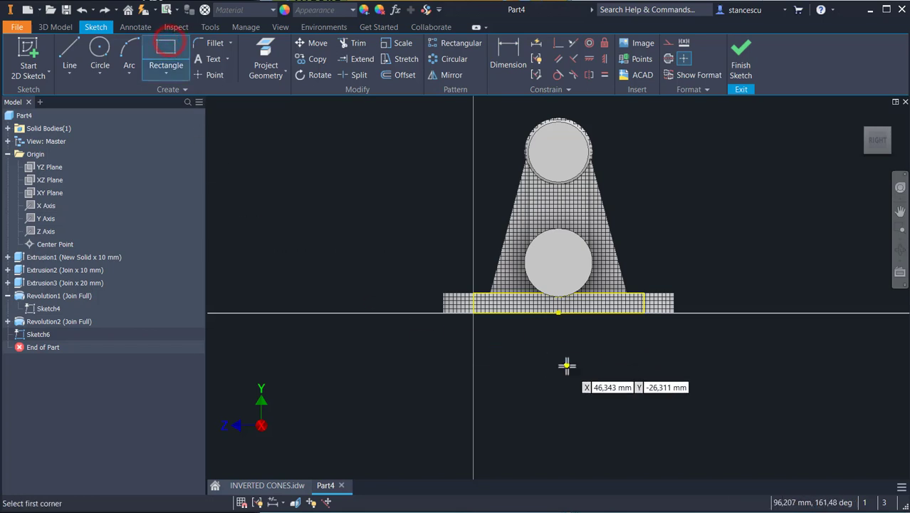
left_click(523, 352)
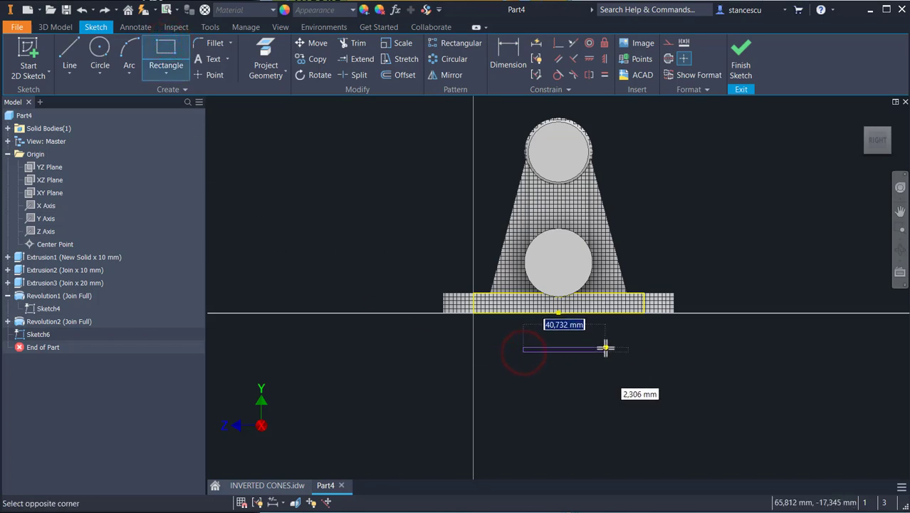
type("4")
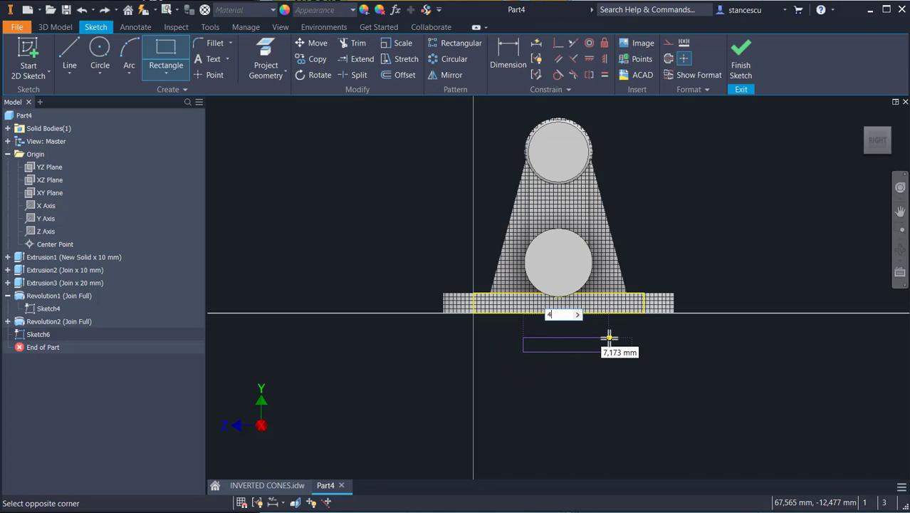
type("0")
key("Tab")
type("4")
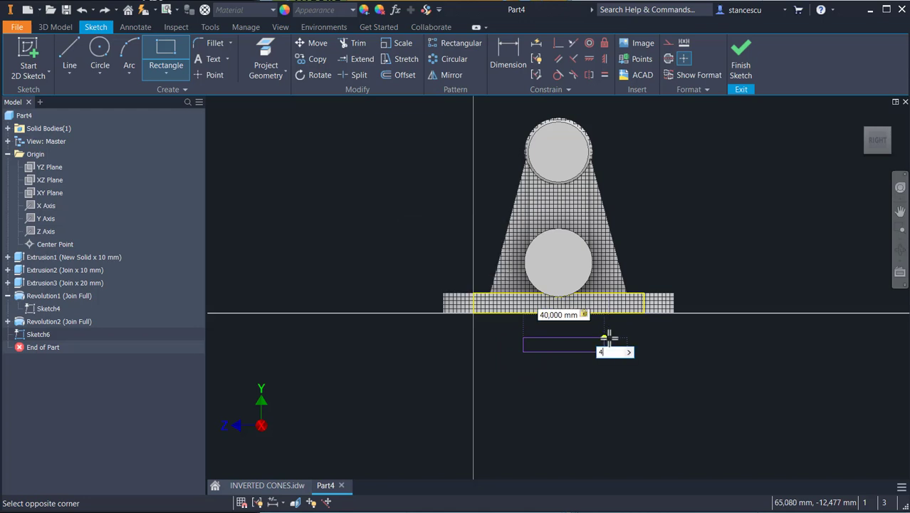
key("Return")
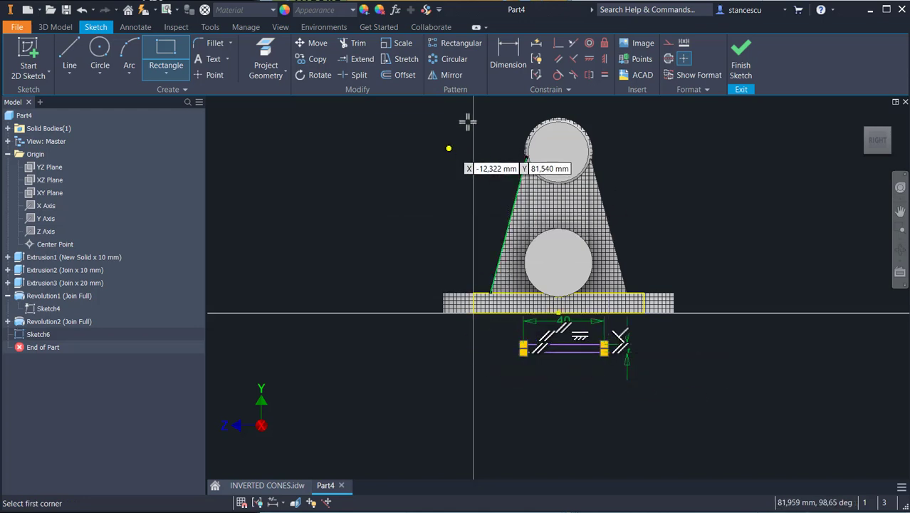
Step: Constrain the rectangle's bottom midpoint to align vertically with the base edge's midpoint
left_click(558, 43)
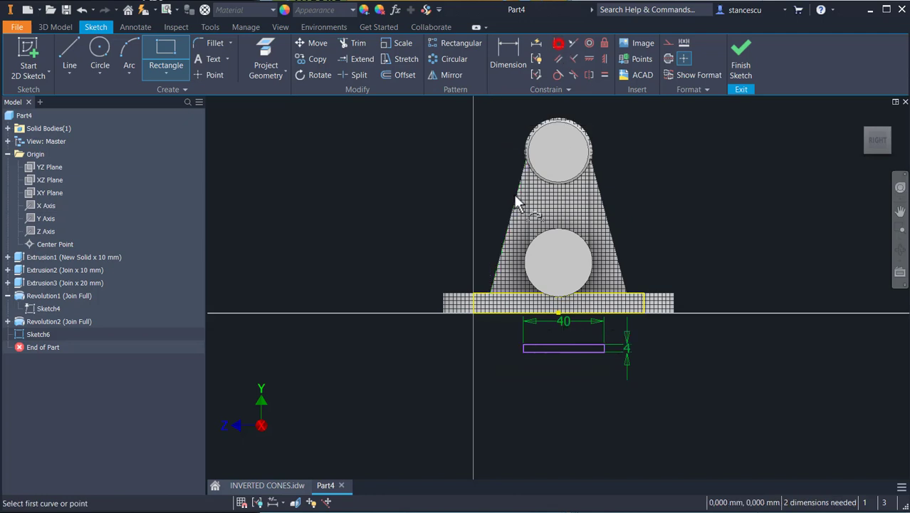
left_click(564, 354)
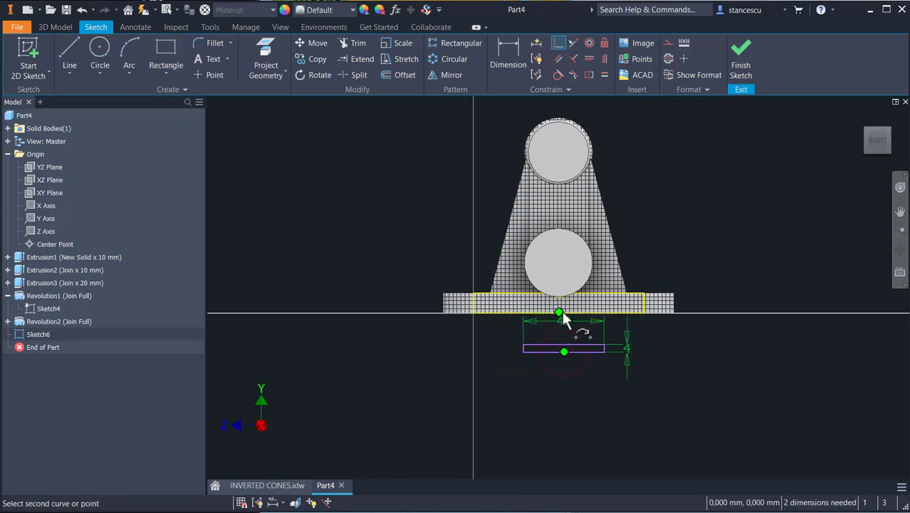
left_click(560, 311)
Step: Fillet the rectangle's two upper corners with a 2 mm radius
scroll(518, 328, "up", 5)
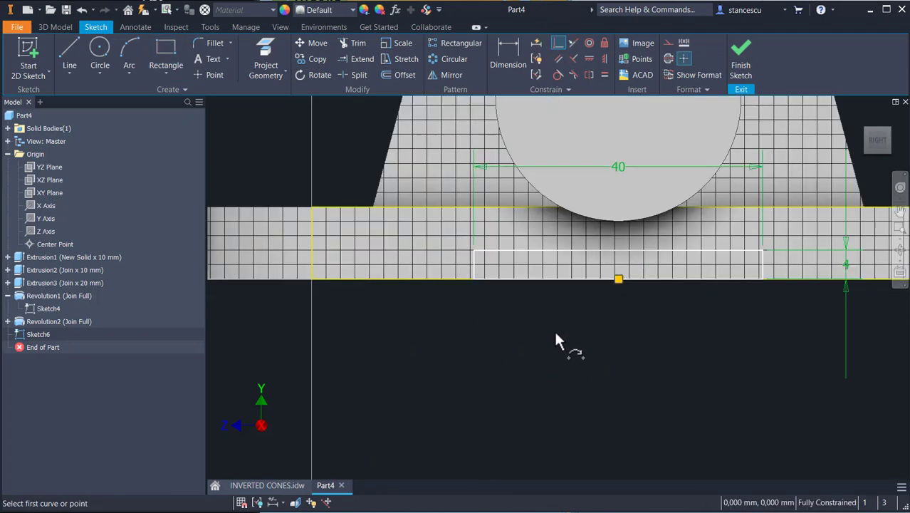
middle_click_drag(554, 329, 521, 415)
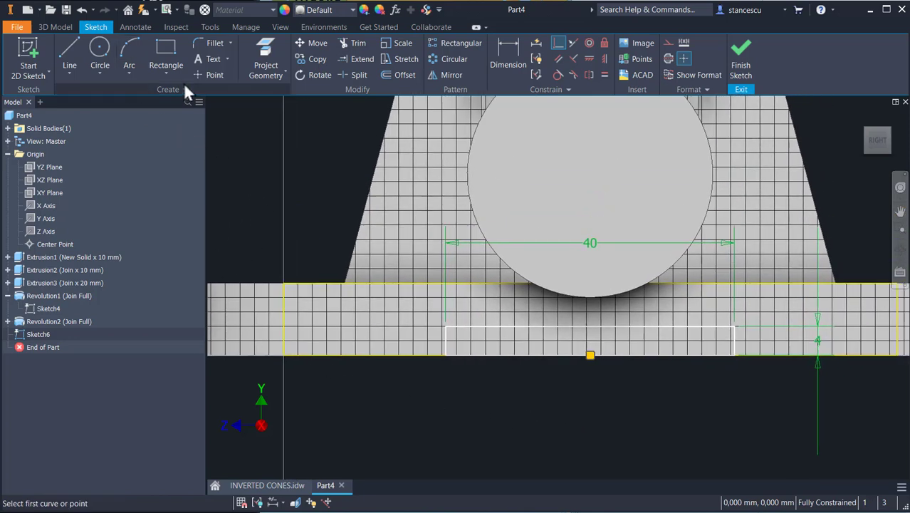
left_click(213, 42)
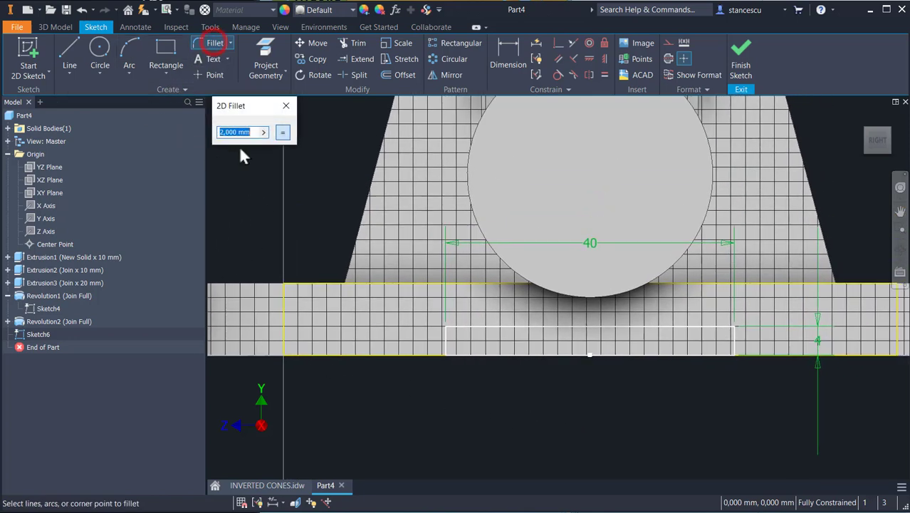
left_click(449, 327)
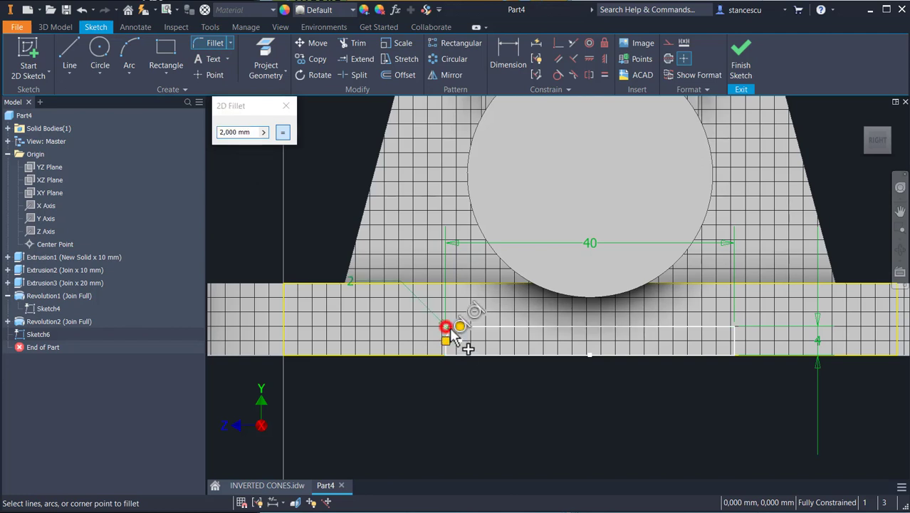
left_click(736, 328)
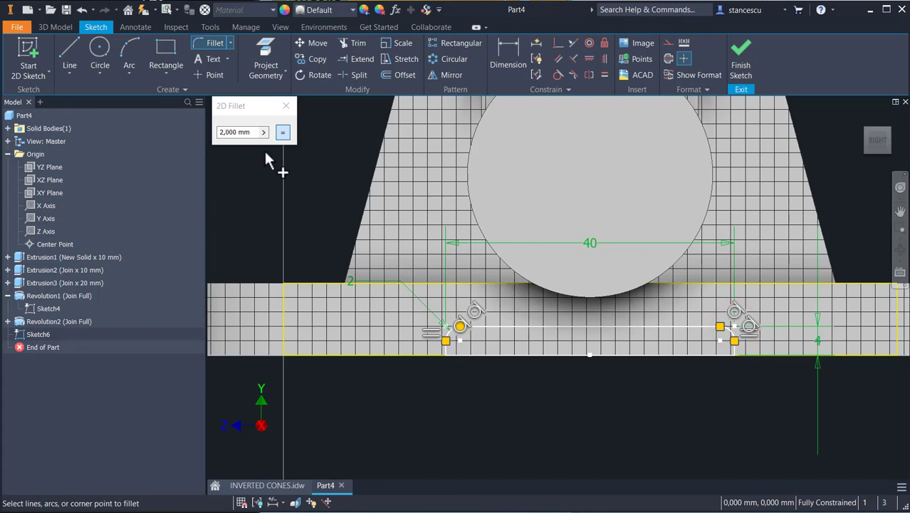
key("Escape")
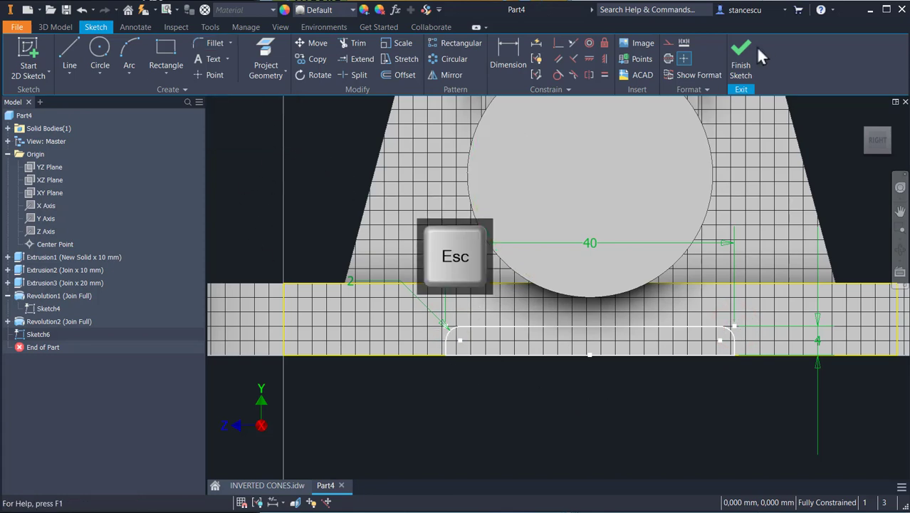
Step: Finish the sketch and cut-extrude the rounded rectangle through all of the base to form the recess
left_click(746, 64)
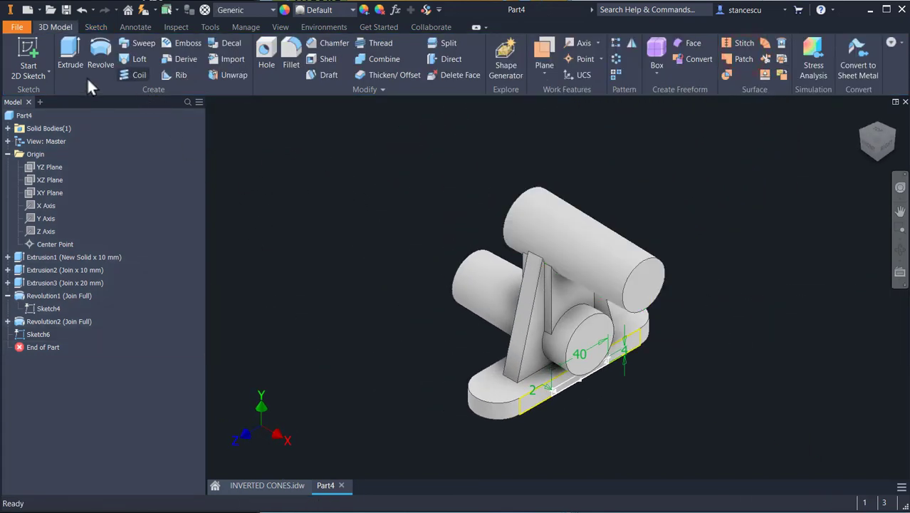
left_click(71, 51)
scroll(541, 385, "up", 3)
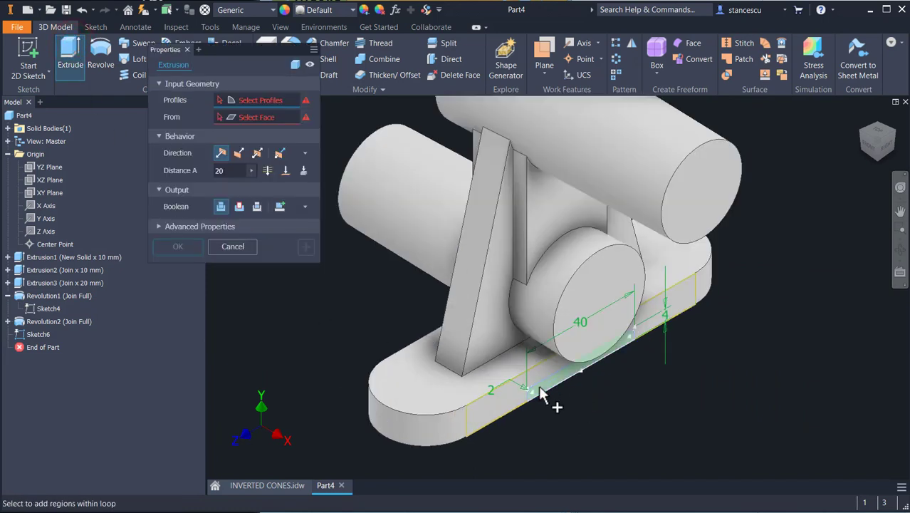
left_click(552, 388)
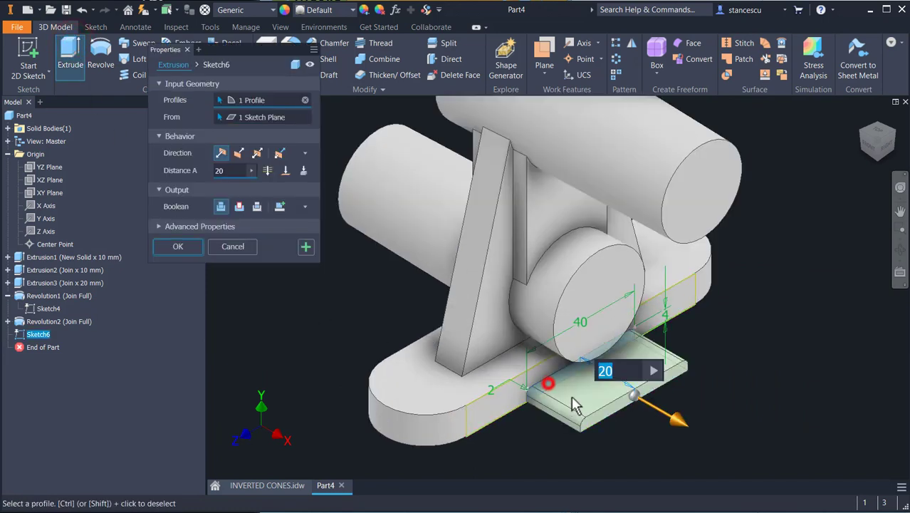
left_click(239, 207)
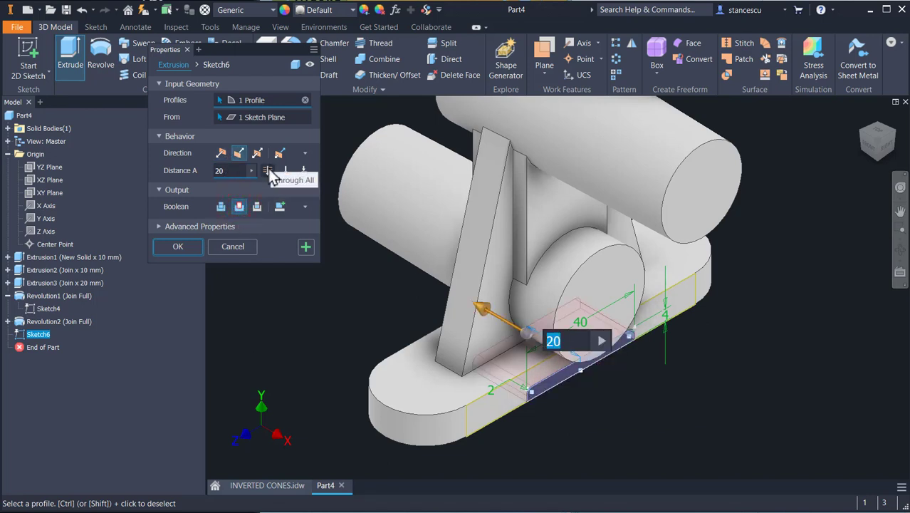
left_click(268, 171)
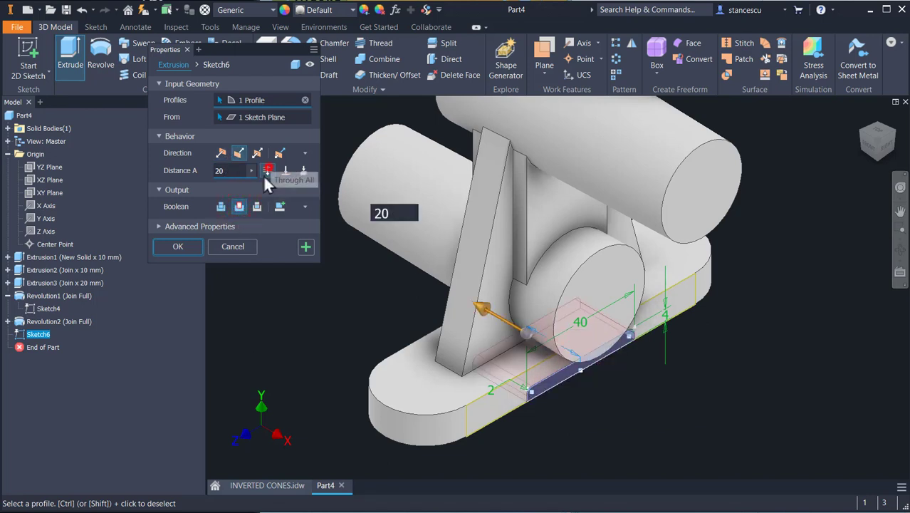
left_click(181, 244)
Step: Inspect the recess under the base and review the drawing views for the cylinders' chamfer dimensions
mouse_move(358, 294)
middle_mouse_down("shift")
mouse_move(488, 300)
mouse_move(437, 279)
mouse_move(331, 270)
mouse_move(345, 247)
mouse_move(376, 270)
mouse_move(366, 299)
middle_mouse_up("shift")
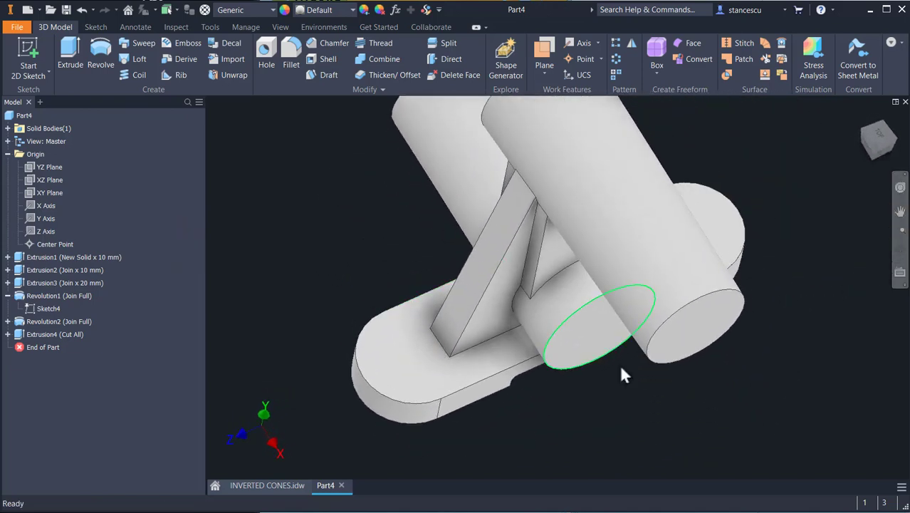
middle_click_drag(621, 375, 308, 427, "shift")
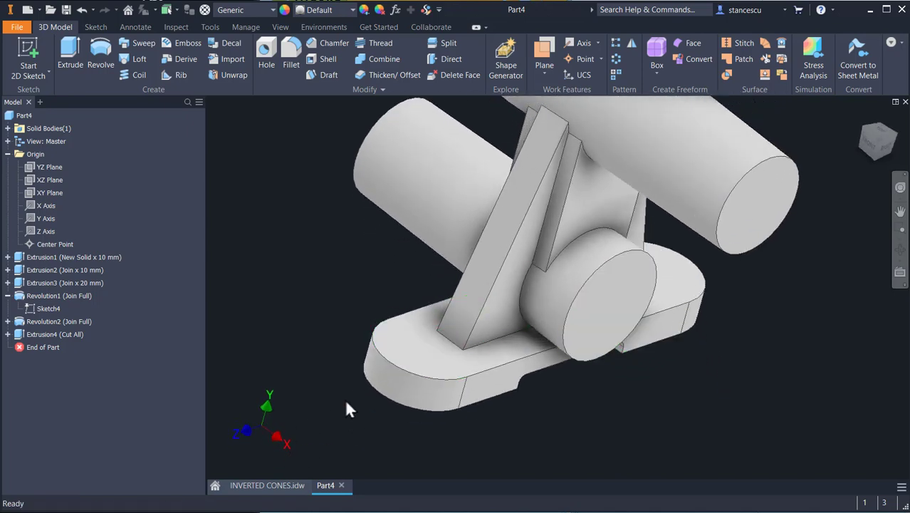
left_click(278, 486)
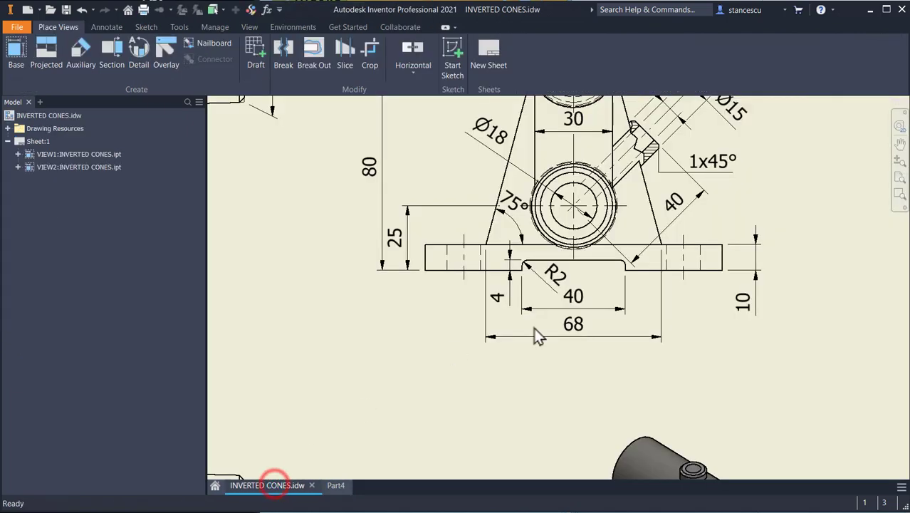
scroll(533, 331, "down", 4)
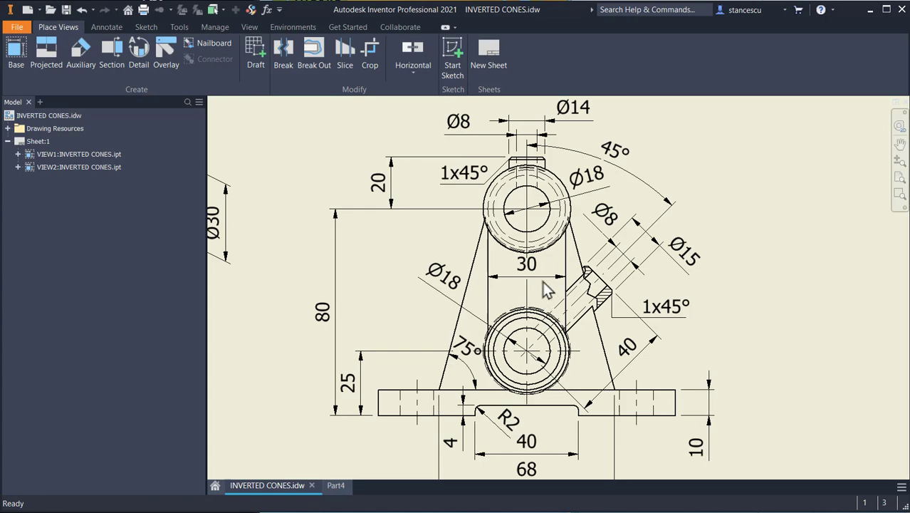
mouse_move(537, 253)
middle_mouse_down()
mouse_move(575, 378)
mouse_move(566, 384)
mouse_move(775, 339)
middle_mouse_up()
middle_click_drag(610, 349, 686, 289)
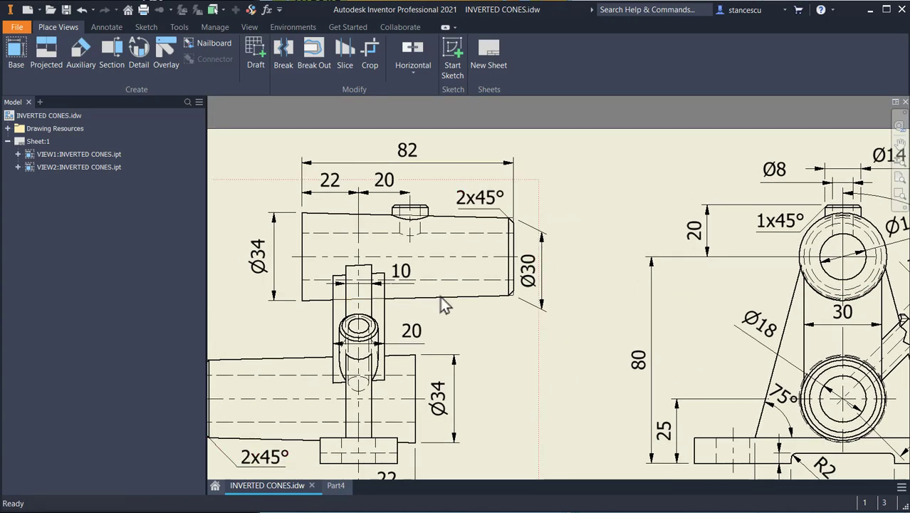
middle_click_drag(578, 284, 479, 281)
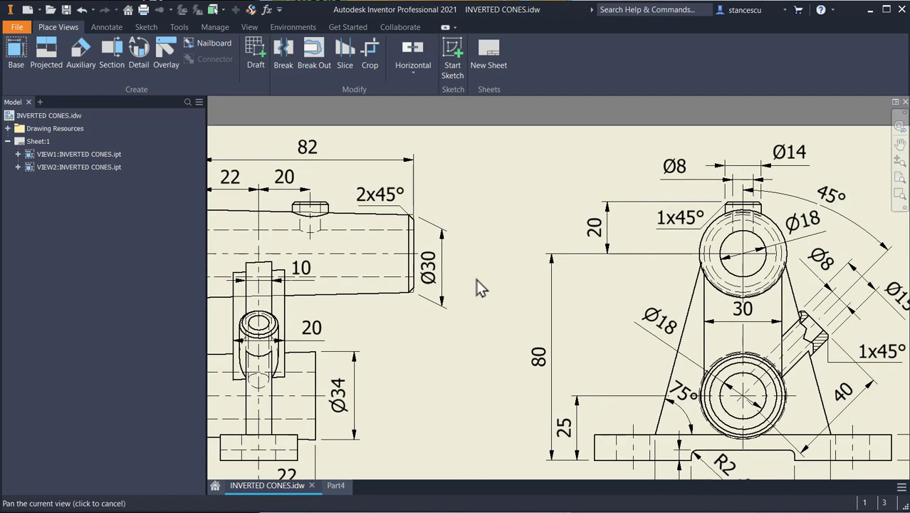
mouse_move(475, 336)
middle_mouse_down()
mouse_move(506, 276)
mouse_move(419, 264)
mouse_move(640, 274)
mouse_move(659, 257)
middle_mouse_up()
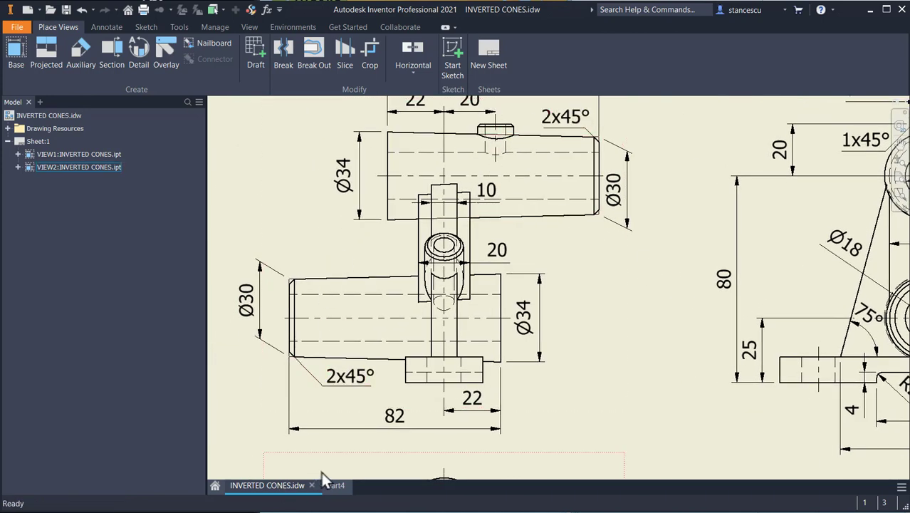
Step: Chamfer the narrow end edges of both cylinders by 2 mm and return to the home view
left_click(343, 487)
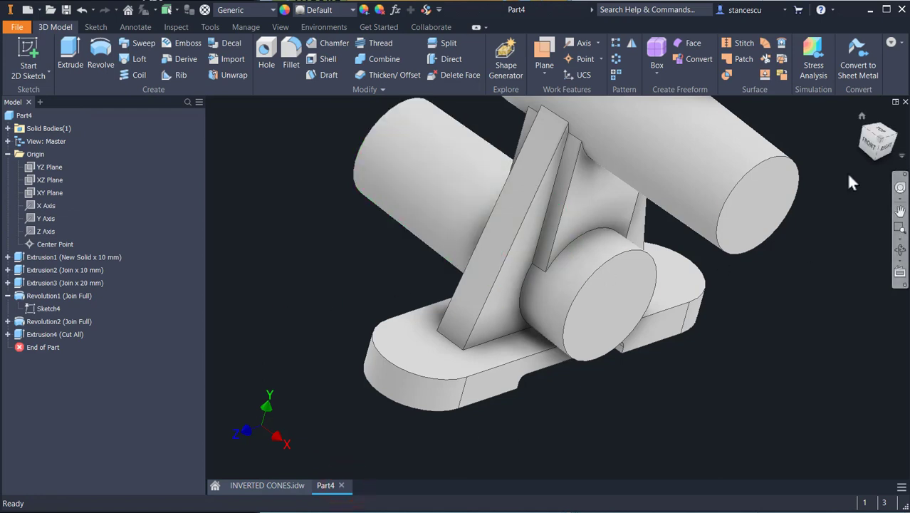
left_click(775, 168)
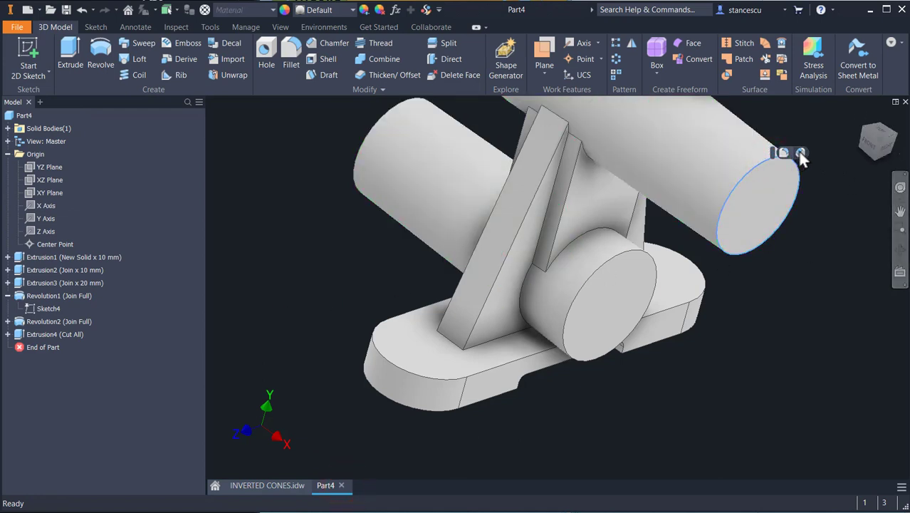
left_click(801, 153)
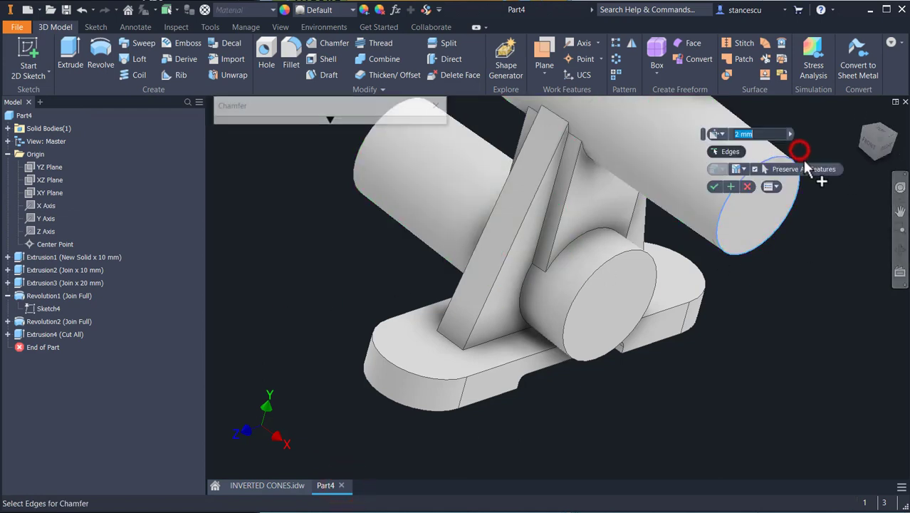
left_click(358, 173)
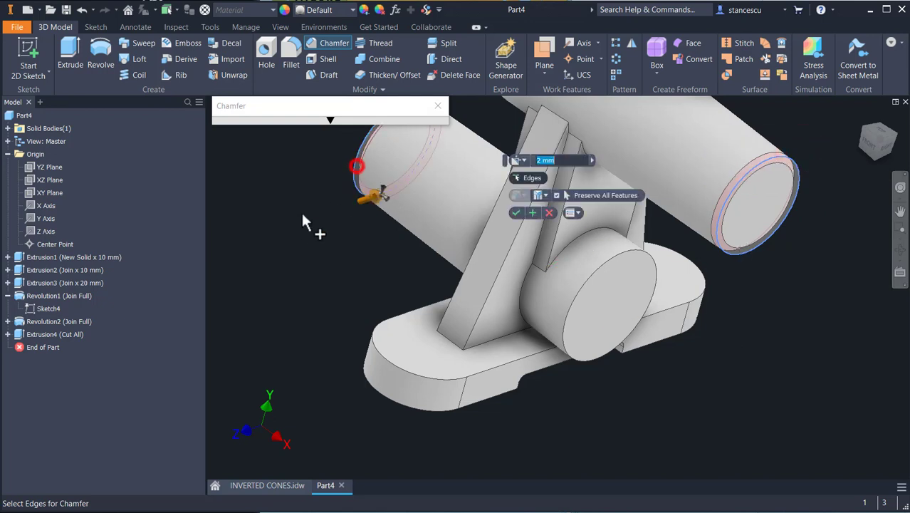
left_click(517, 214)
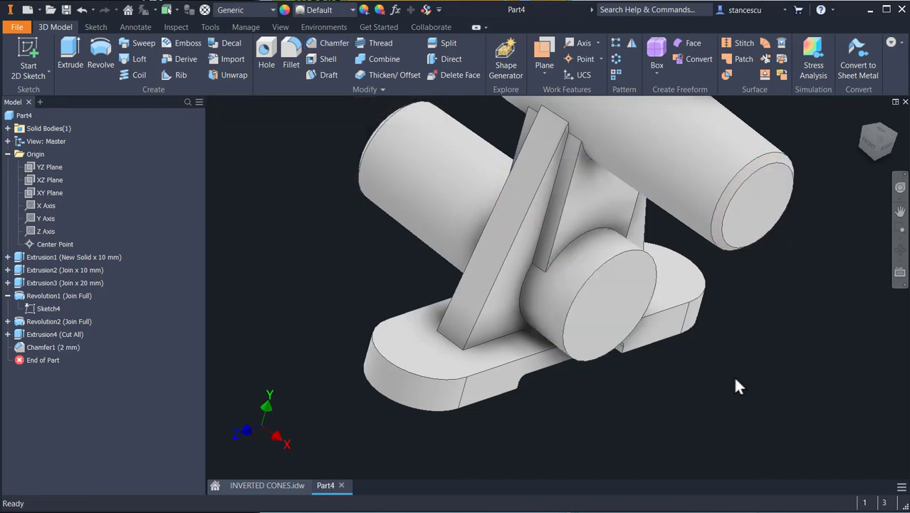
key("F6")
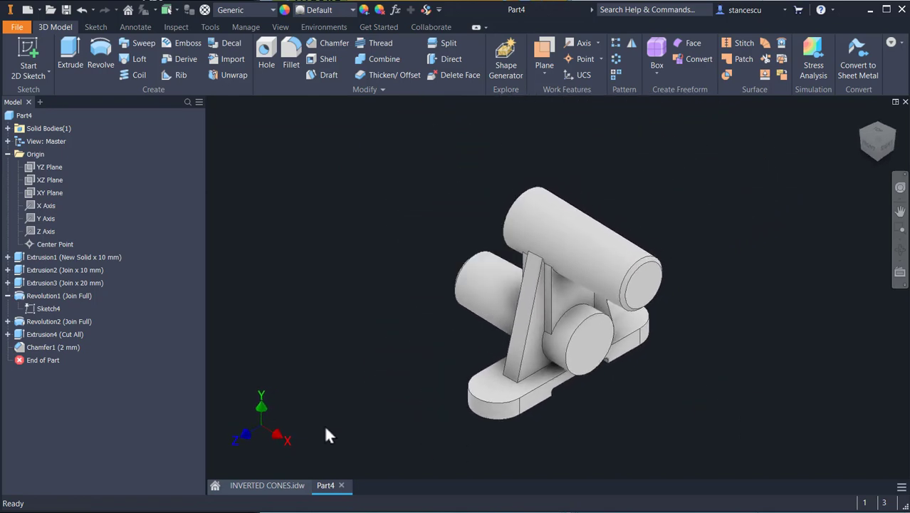
Step: Consult the drawing, then drill an 18 mm through-all hole concentric with the upper cylinder's end face
left_click(268, 486)
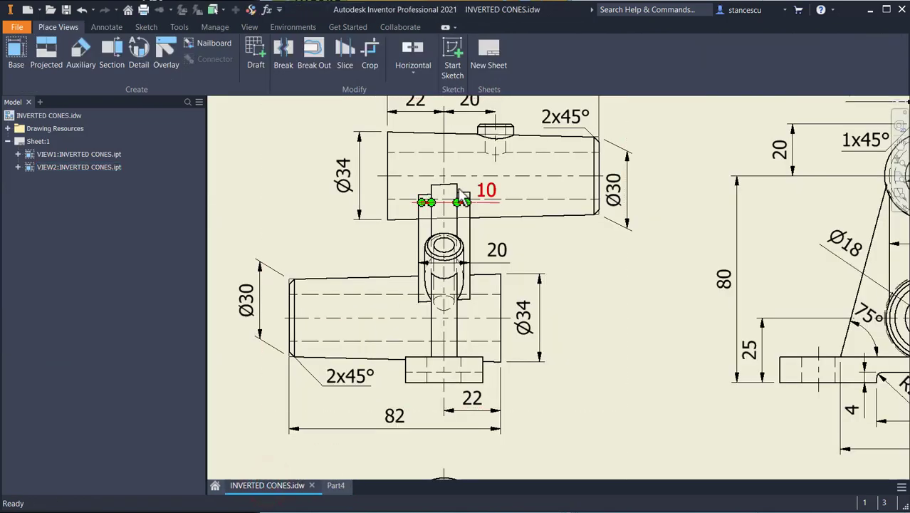
mouse_move(636, 266)
middle_mouse_down()
mouse_move(494, 285)
mouse_move(399, 281)
middle_mouse_up()
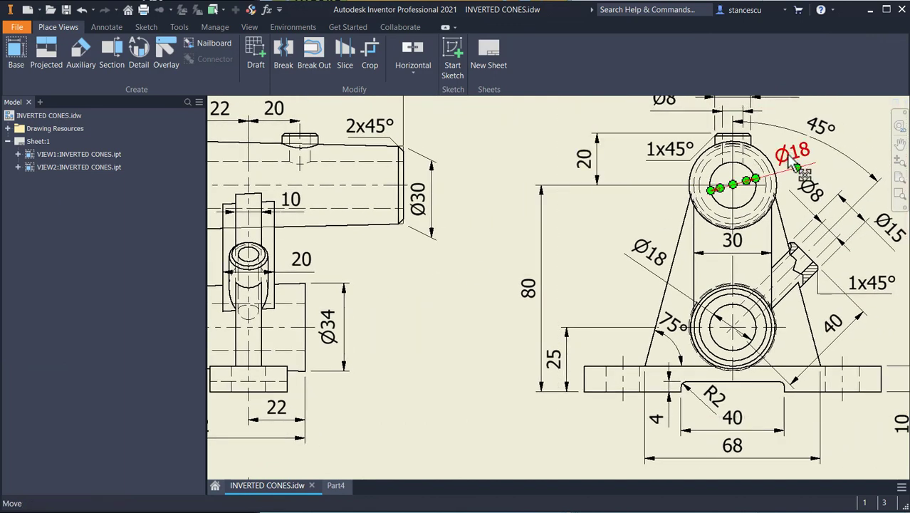
left_click(335, 486)
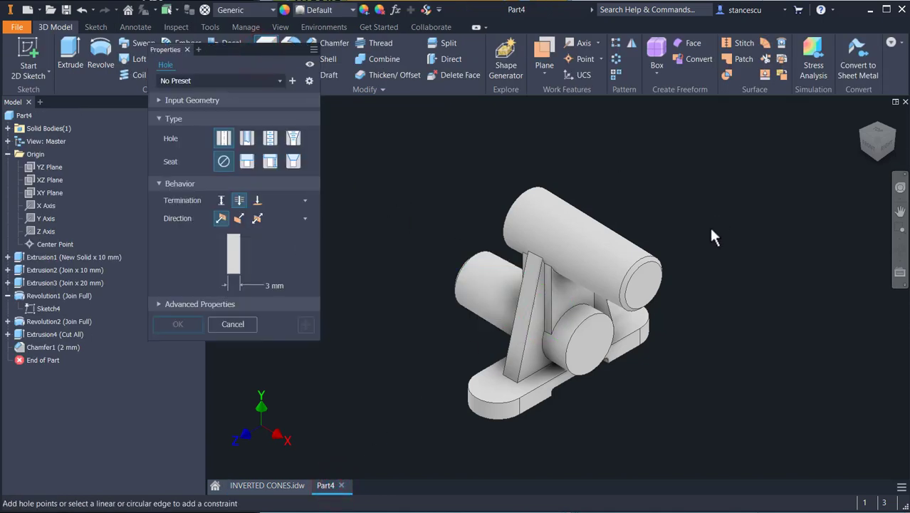
left_click(643, 284)
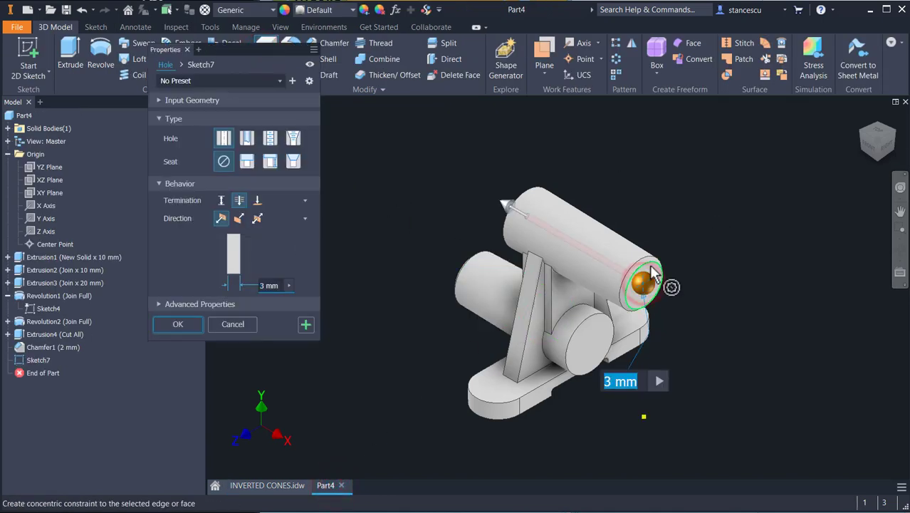
left_click(650, 265)
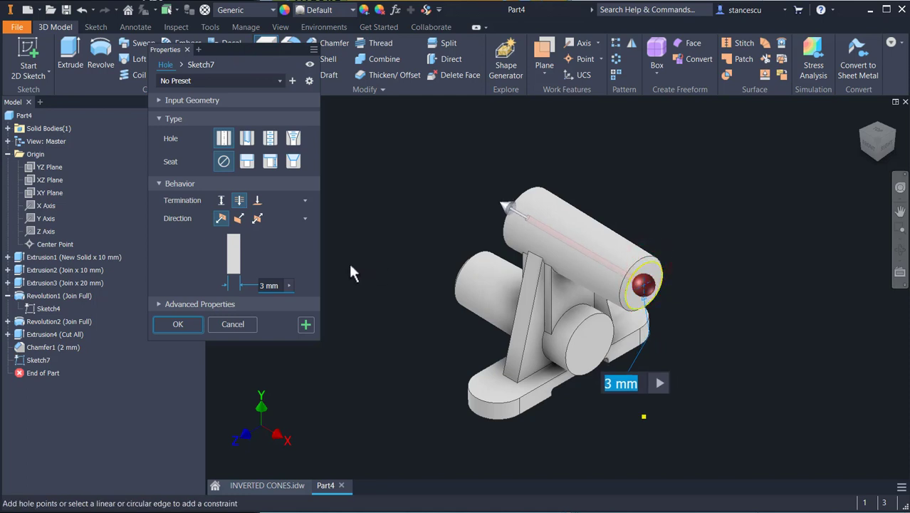
left_click(270, 285)
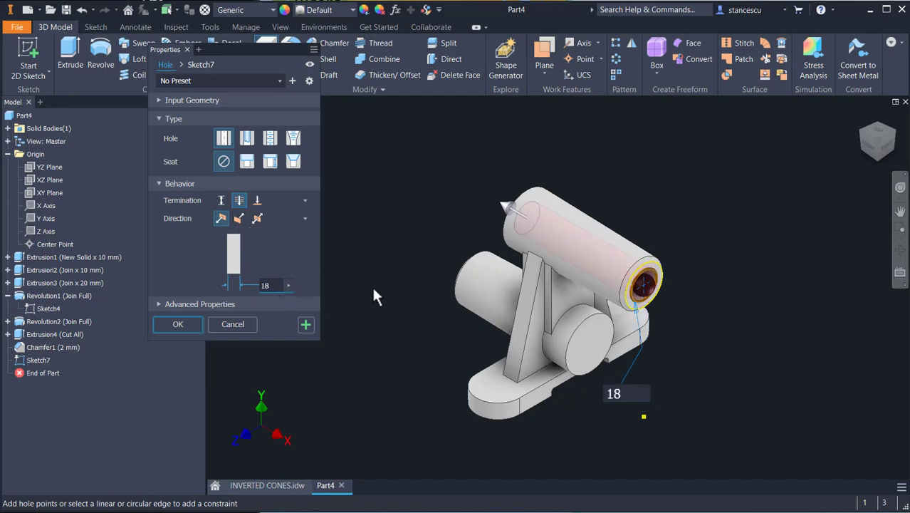
left_click(304, 325)
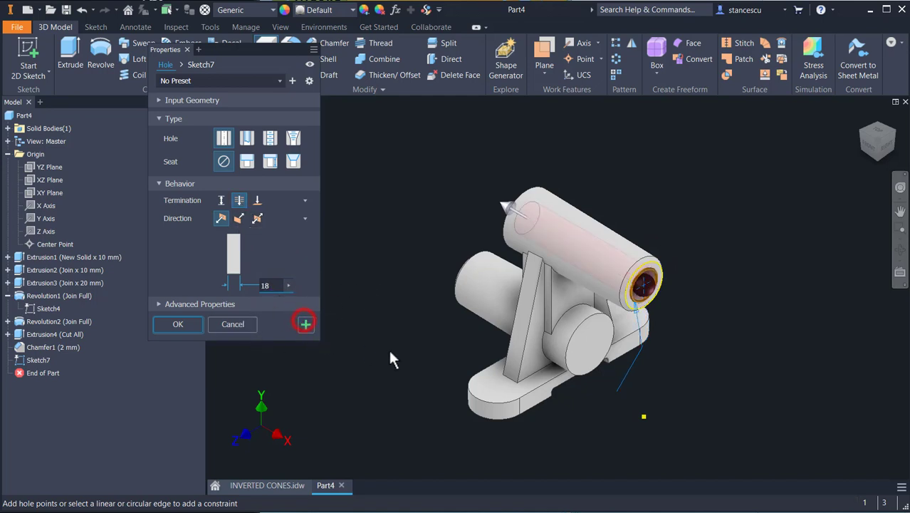
Step: Place a second hole concentric with the lower cylinder's end face
left_click(595, 340)
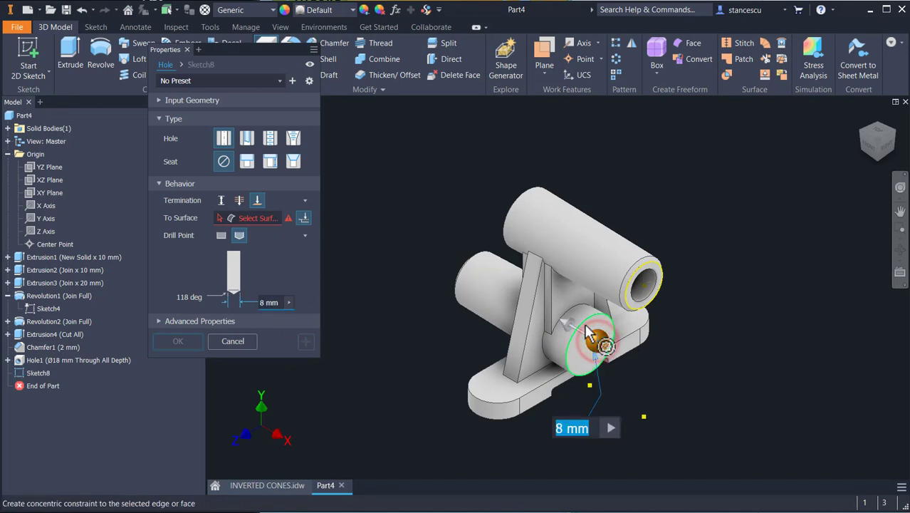
left_click(586, 320)
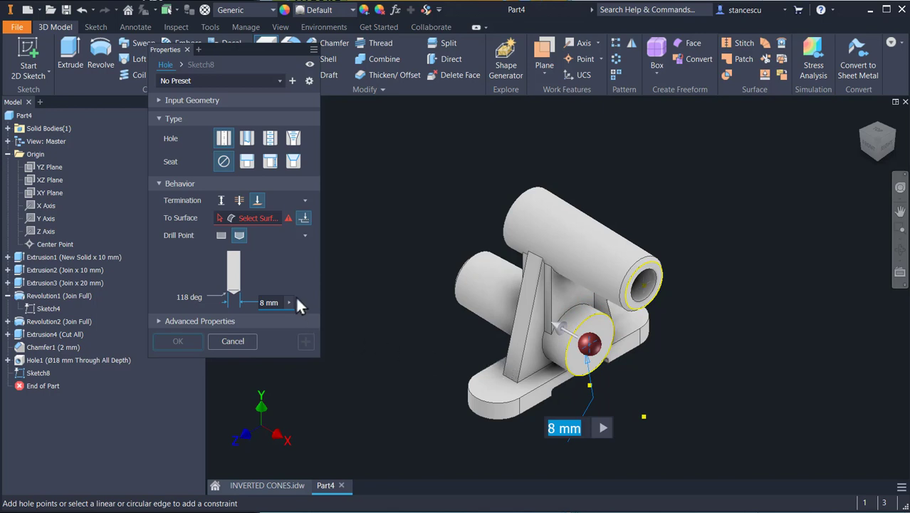
Step: Set the second hole to 18 mm diameter with a through-all termination and finish it
left_click(240, 201)
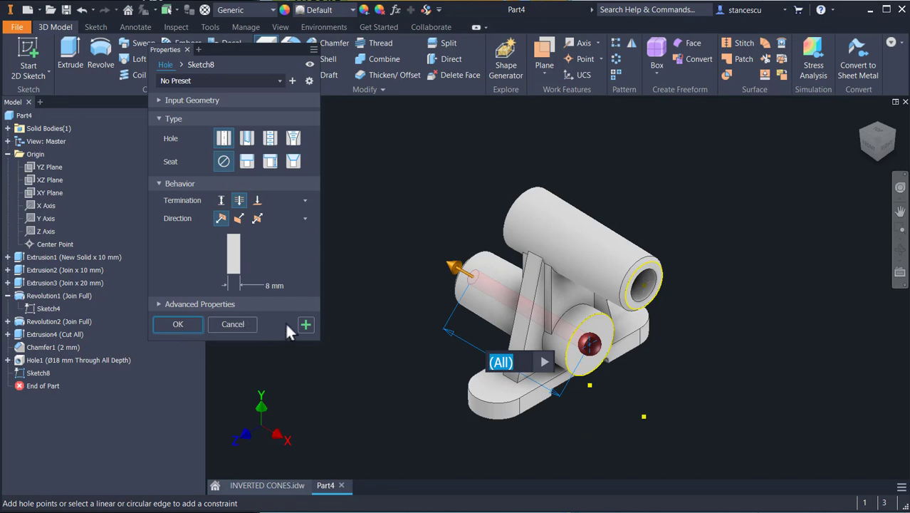
key("Tab")
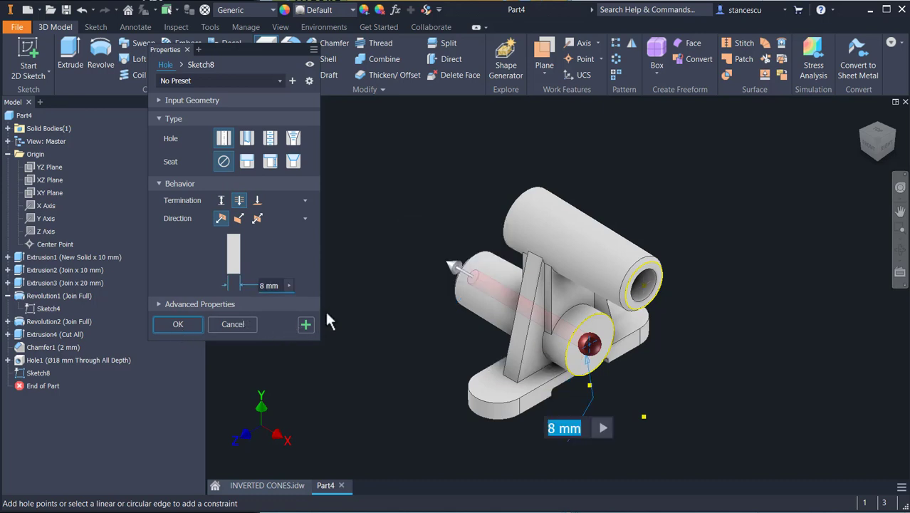
type("18")
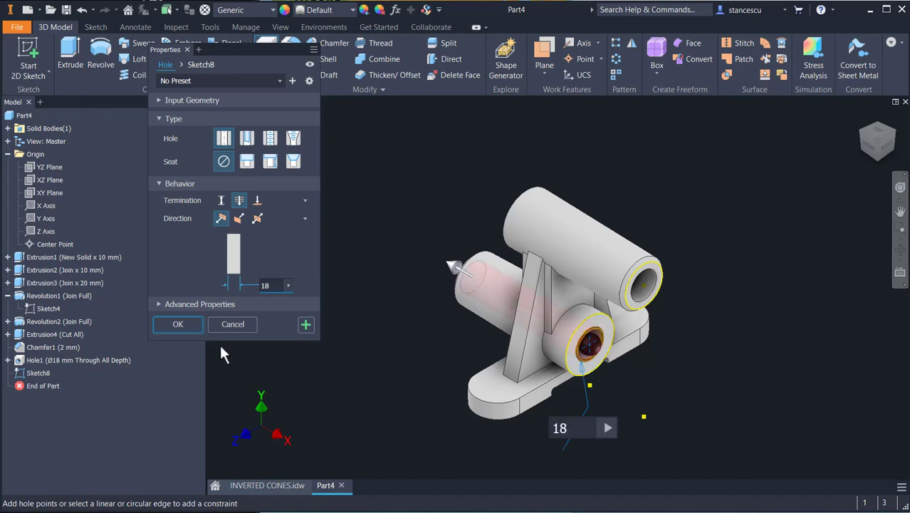
left_click(178, 324)
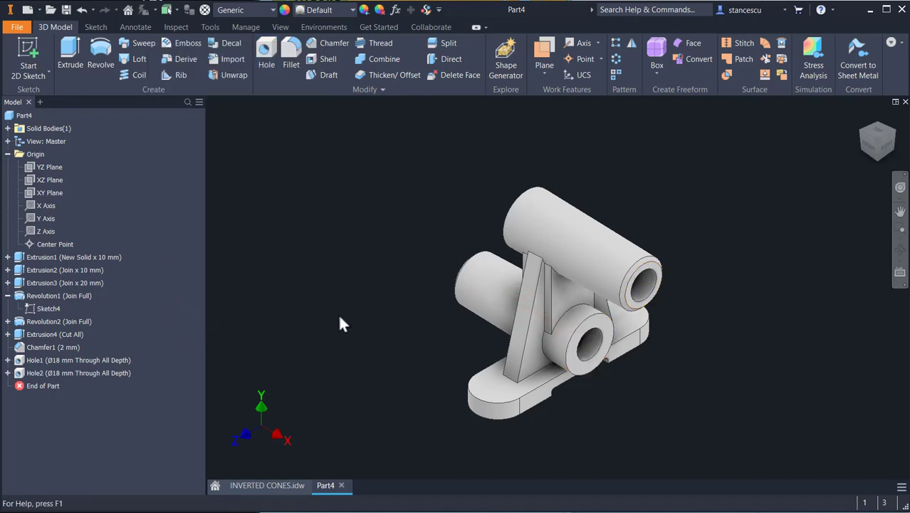
Step: Examine the drawing views for the inclined boss's angle, offset and diameters, then return to the part
middle_click_drag(338, 317, 358, 307, "shift")
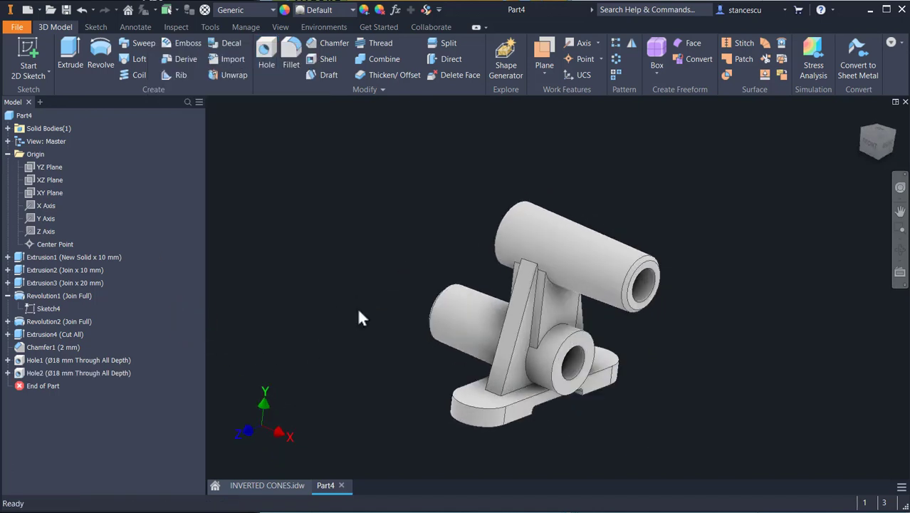
left_click(274, 485)
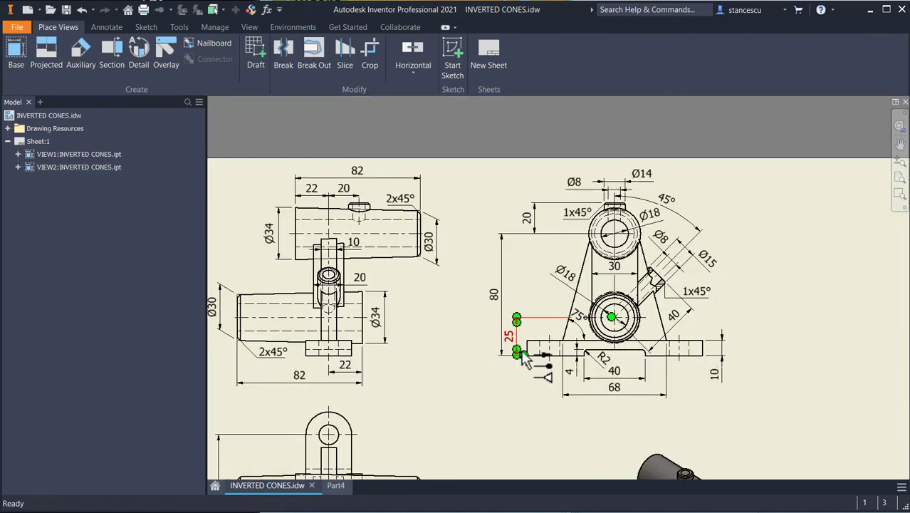
middle_click_drag(526, 359, 494, 211)
scroll(578, 365, "up", 3)
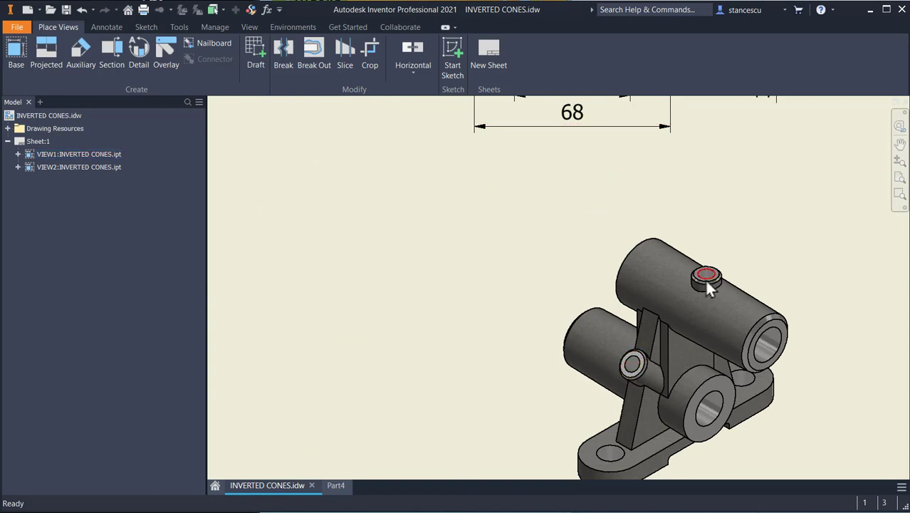
scroll(775, 246, "down", 2)
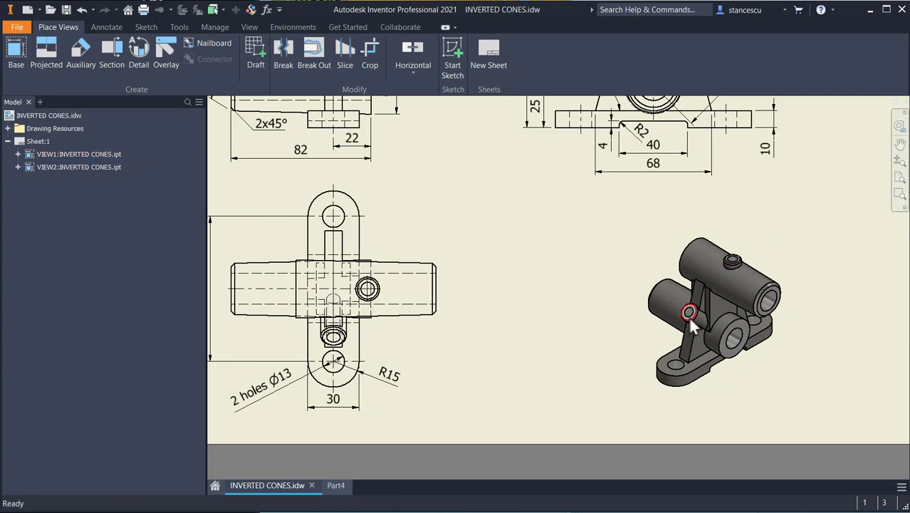
middle_click_drag(586, 293, 602, 399)
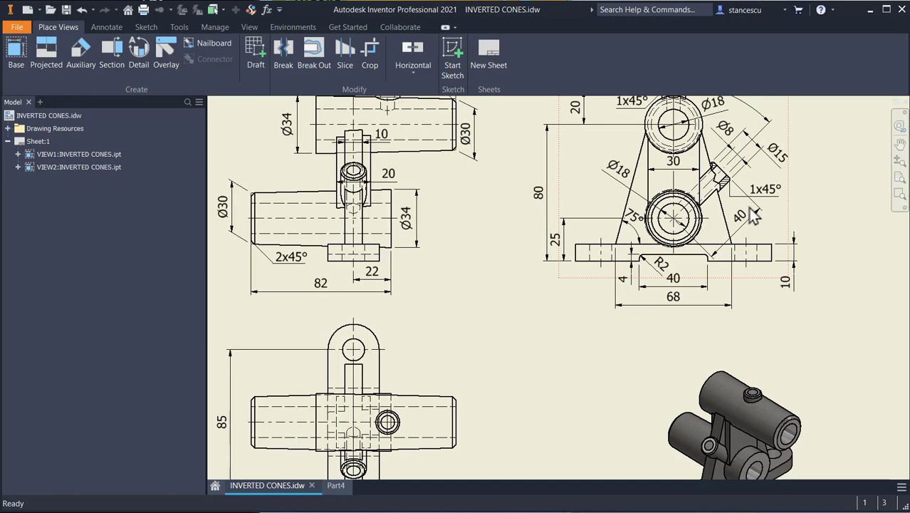
middle_click_drag(716, 257, 726, 308)
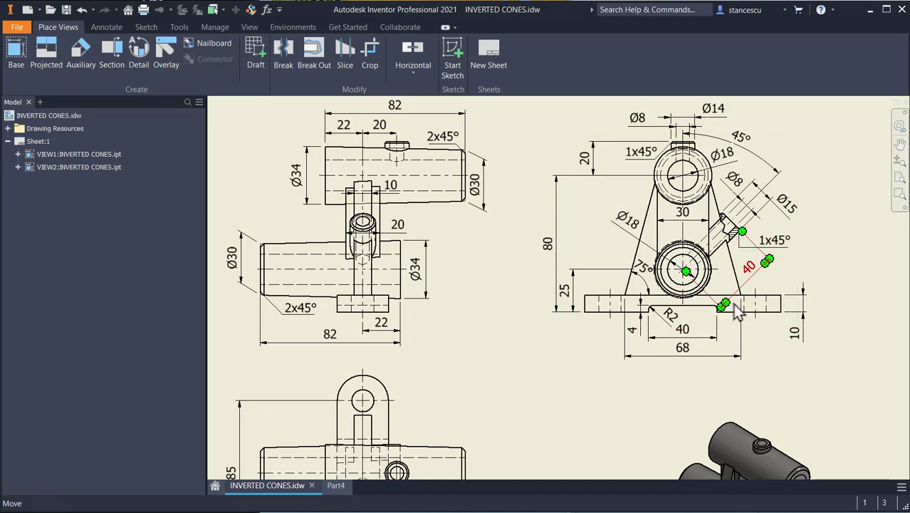
middle_click_drag(700, 432, 695, 302)
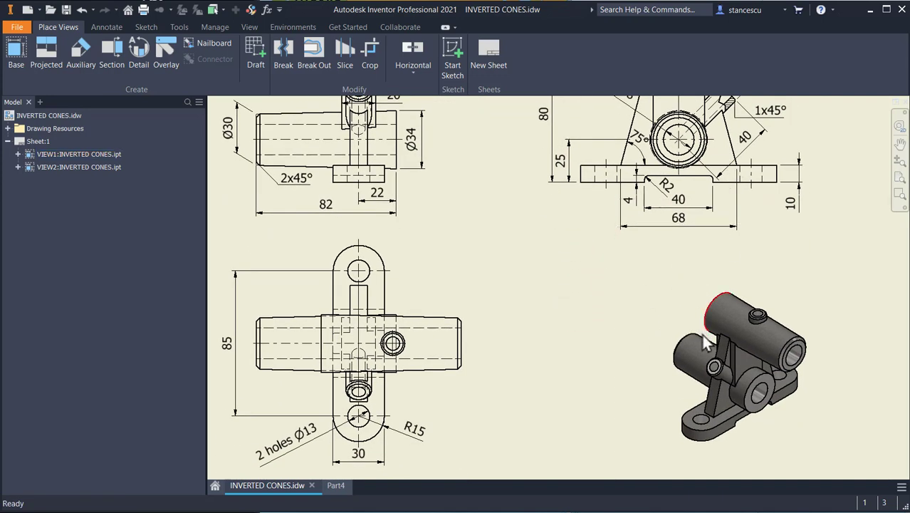
scroll(723, 375, "up", 3)
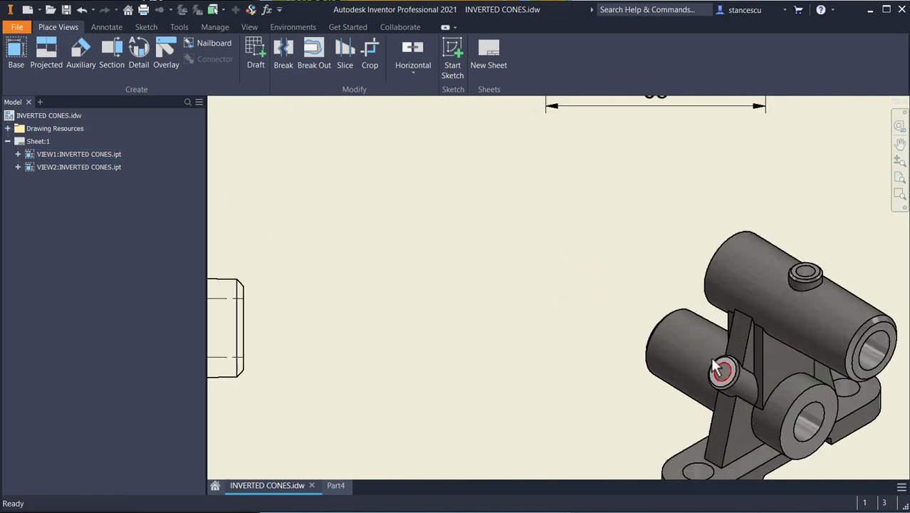
scroll(724, 376, "down", 5)
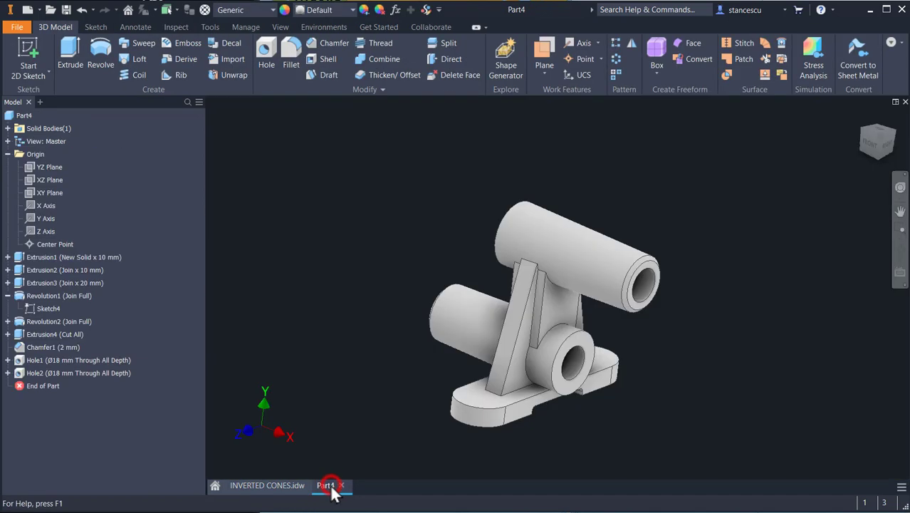
left_click(334, 487)
Step: Create a work plane at -45° to the XY plane about an axis through the lower cylinder
left_click(544, 51)
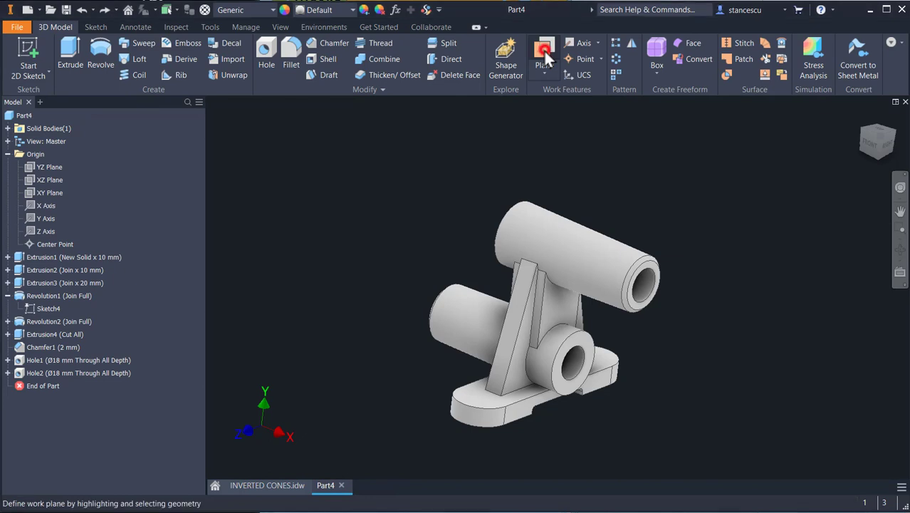
right_click(414, 161)
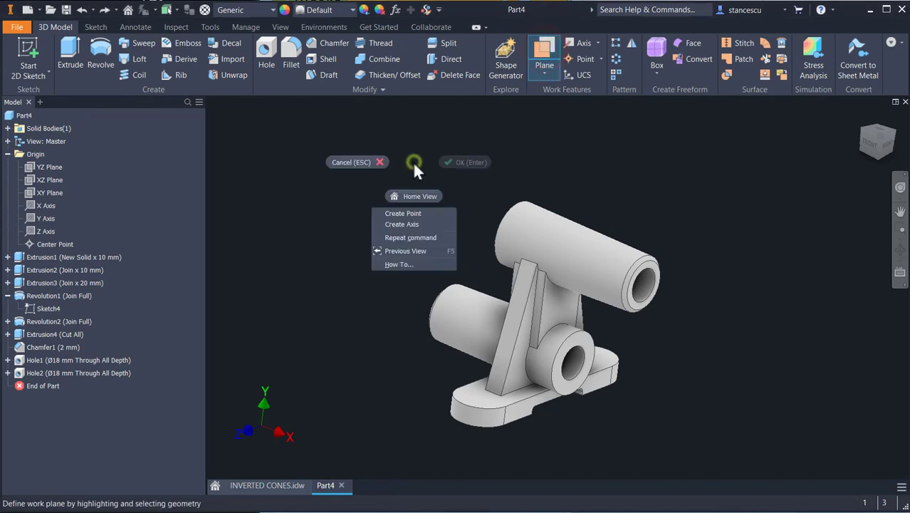
left_click(413, 225)
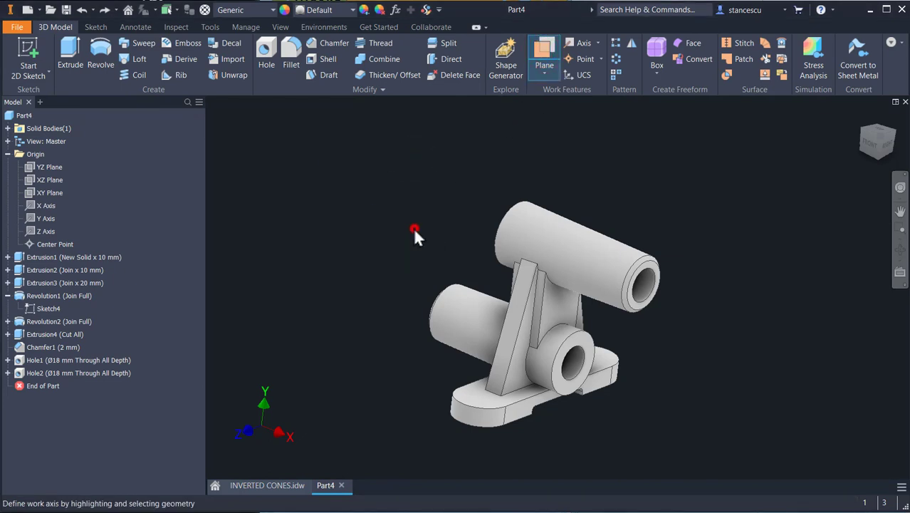
left_click(578, 375)
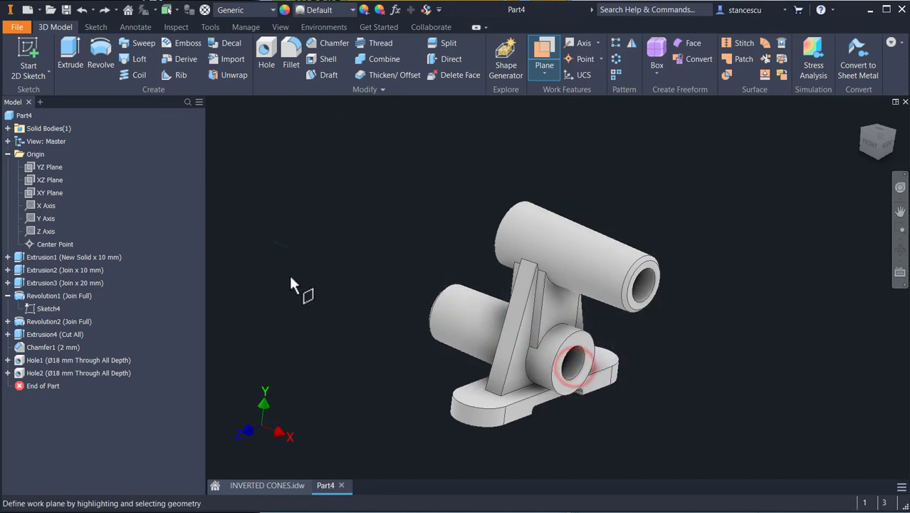
left_click(33, 191)
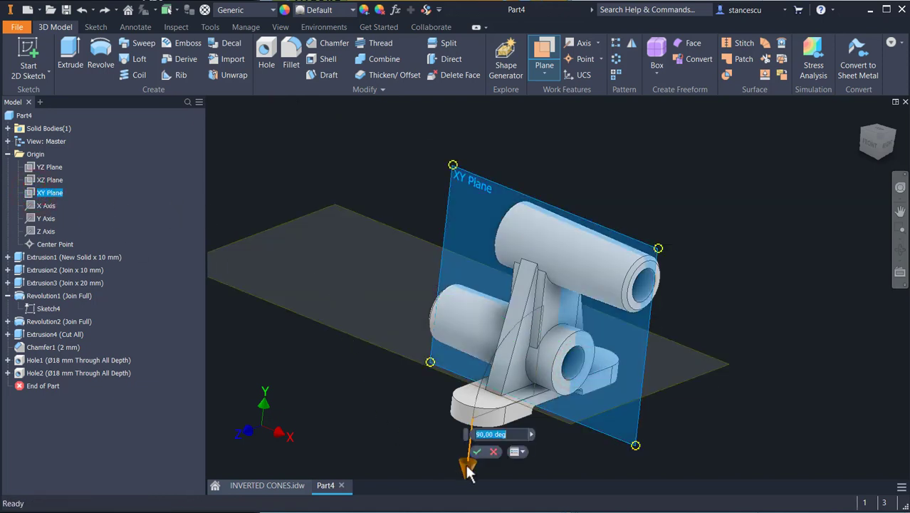
left_click_drag(468, 472, 534, 295)
type("-45")
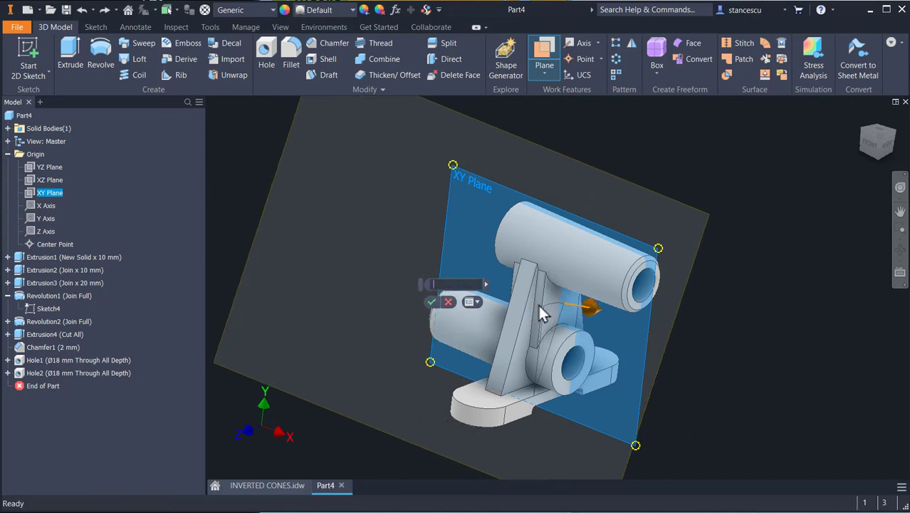
key("Return")
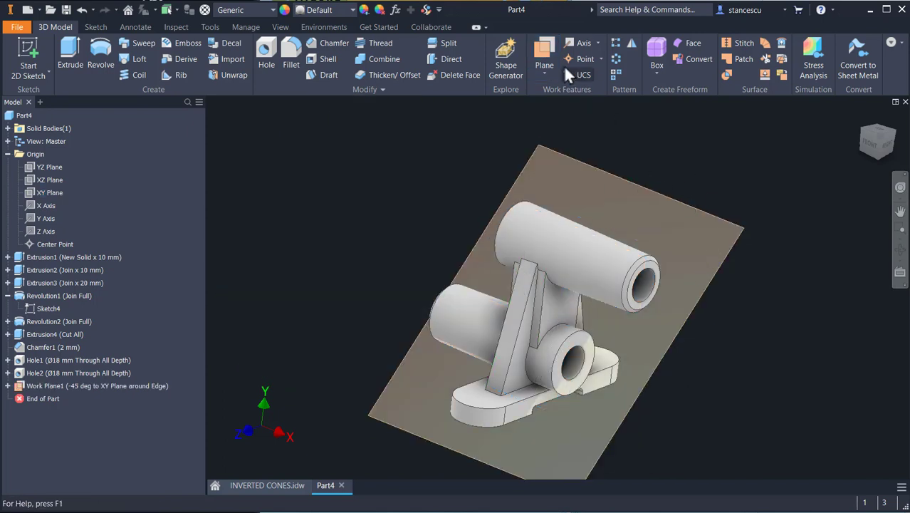
Step: Create a second work plane offset 40 mm from the angled work plane
left_click(550, 50)
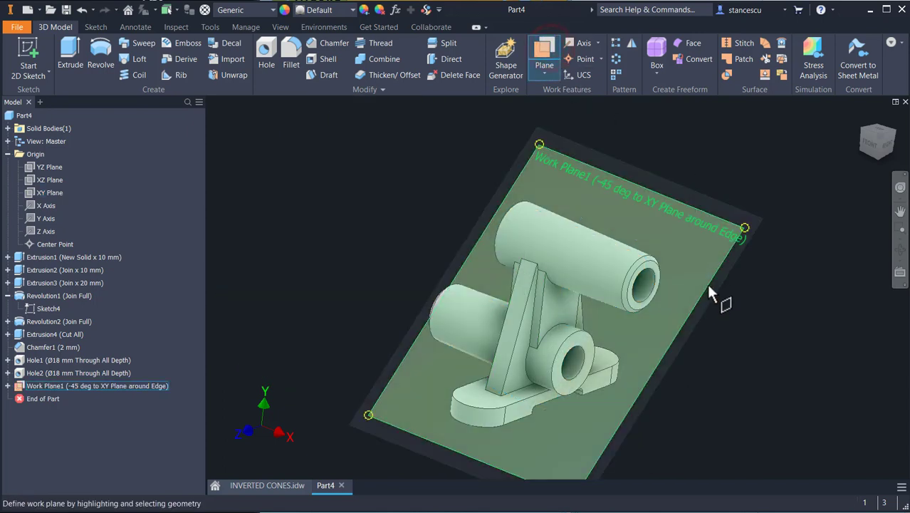
left_click(695, 274)
left_click_drag(691, 270, 684, 263)
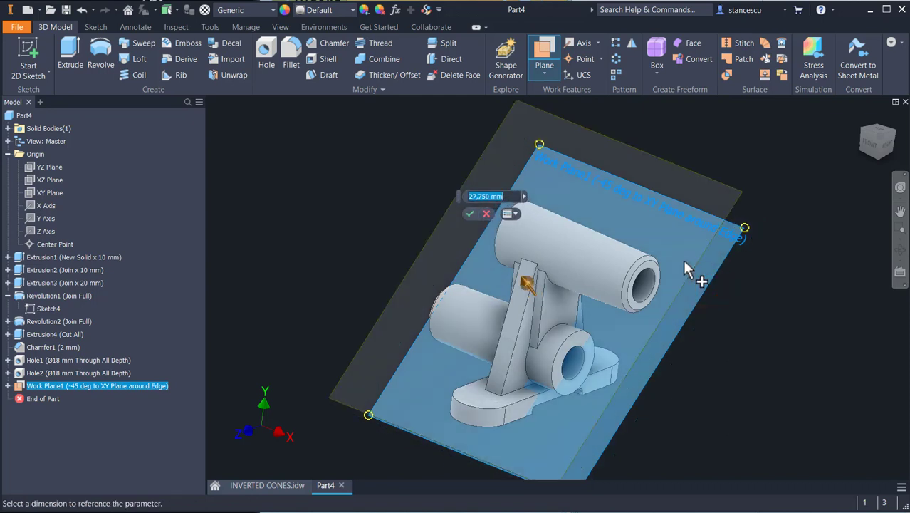
type("40")
key("Return")
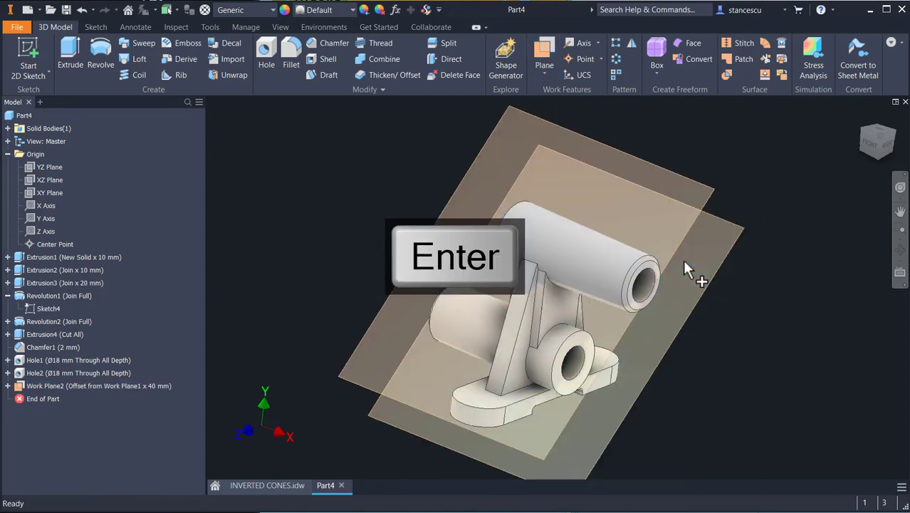
Step: Hide the first angled work plane and select the offset plane
right_click(732, 249)
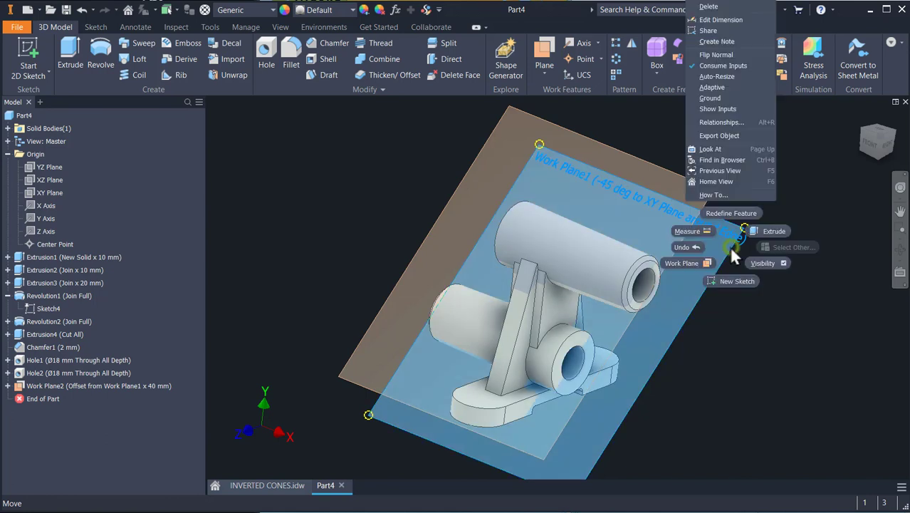
left_click(762, 263)
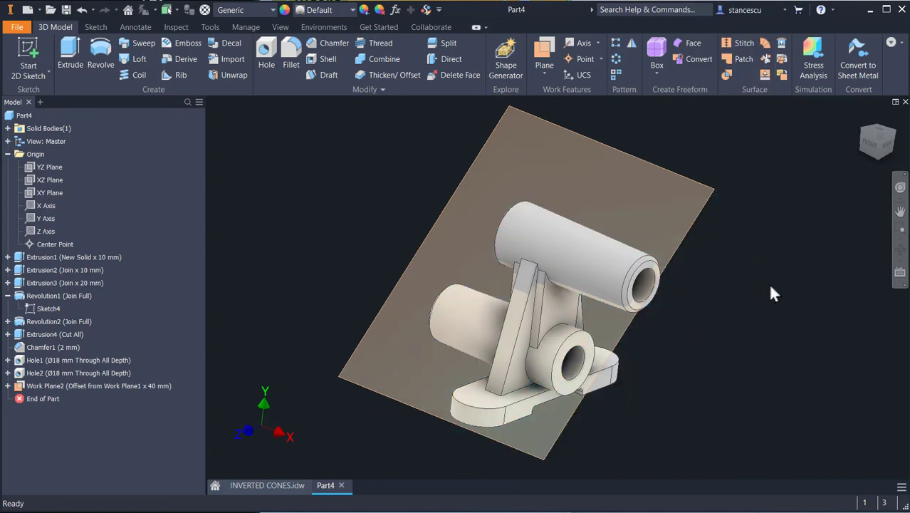
left_click(714, 193)
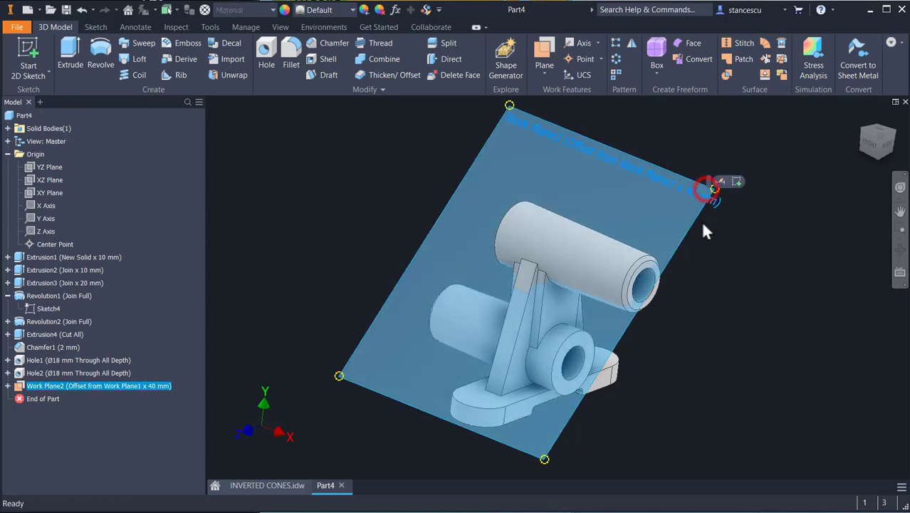
Step: Consult the drawing, then start a new sketch on the 40 mm offset work plane
left_click(291, 484)
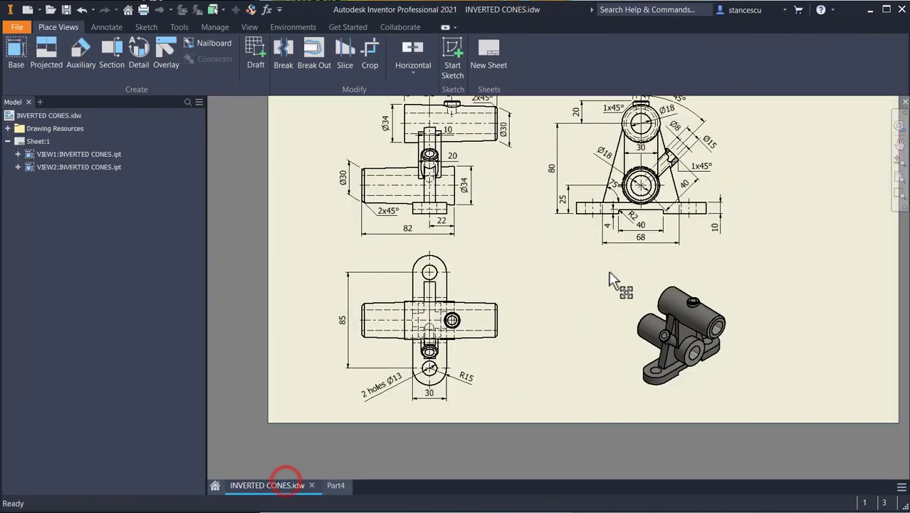
scroll(691, 196, "up", 4)
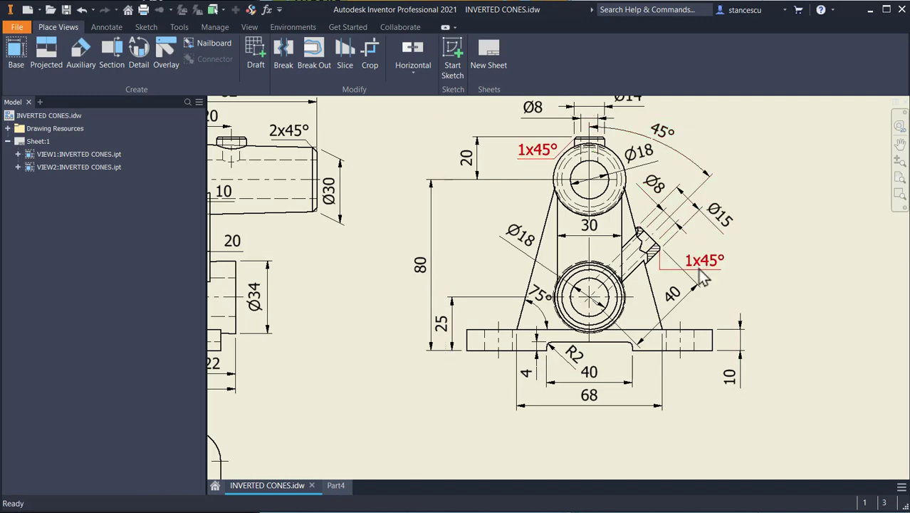
left_click(336, 485)
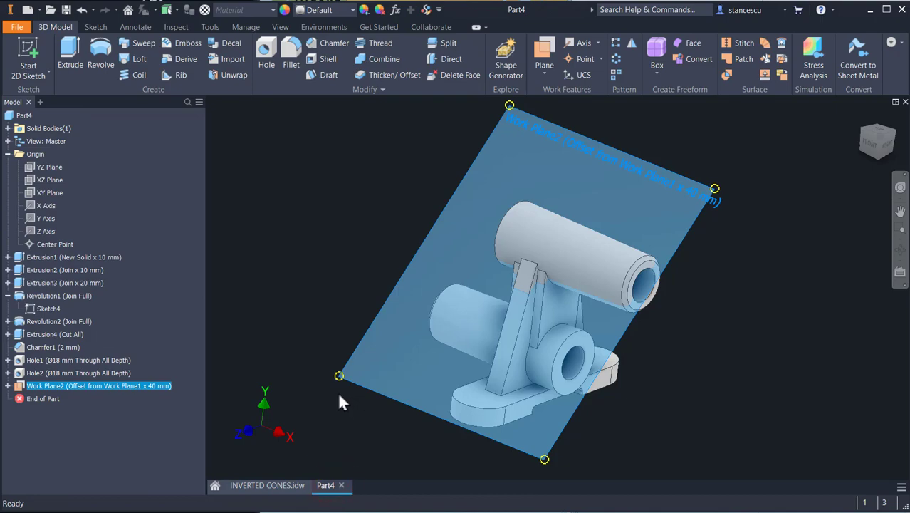
left_click(653, 164)
left_click(682, 155)
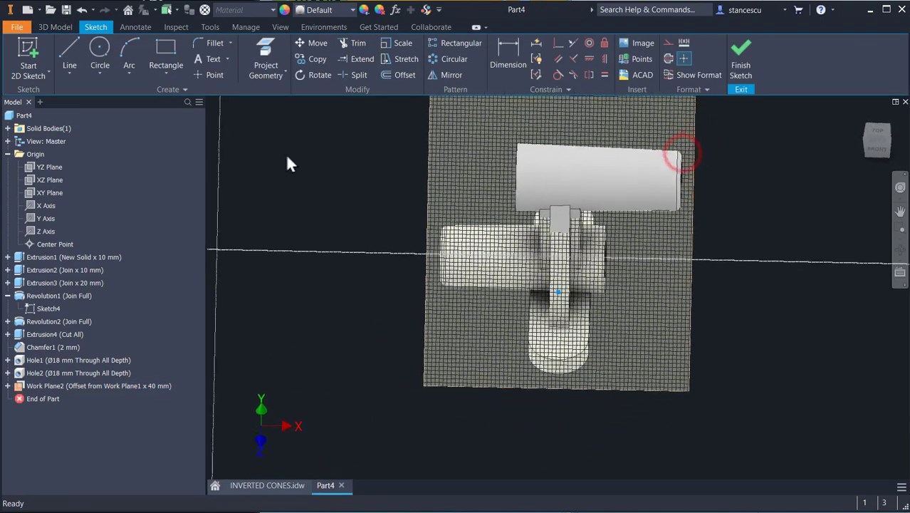
Step: Sketch a Ø15 mm circle on the offset work plane, to the right of the vertical rib
left_click(100, 51)
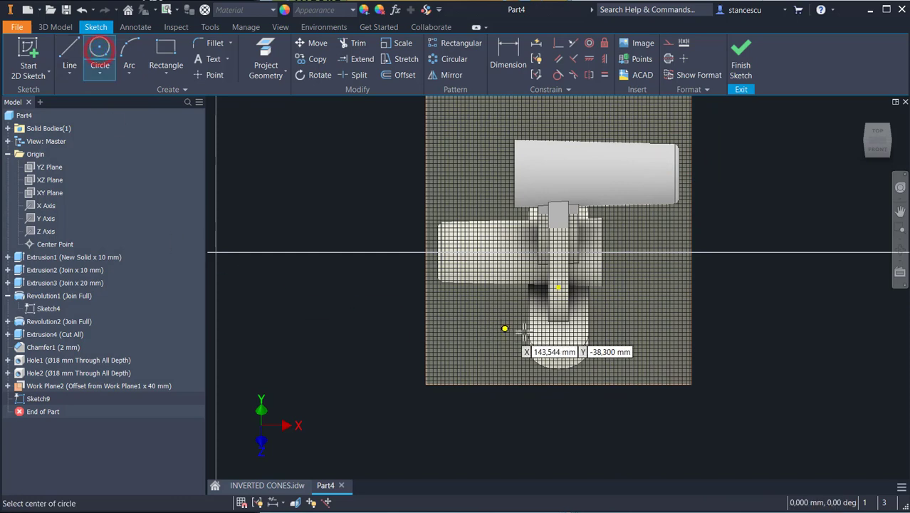
left_click(626, 226)
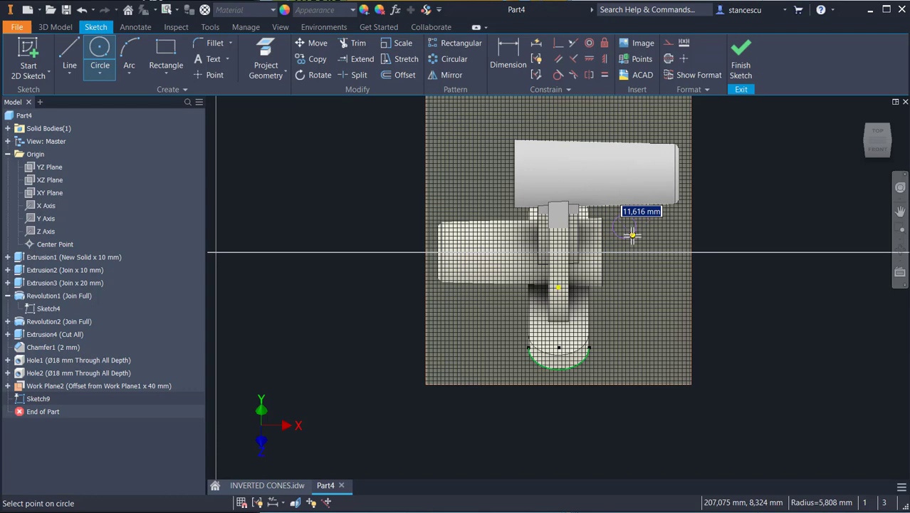
type("15")
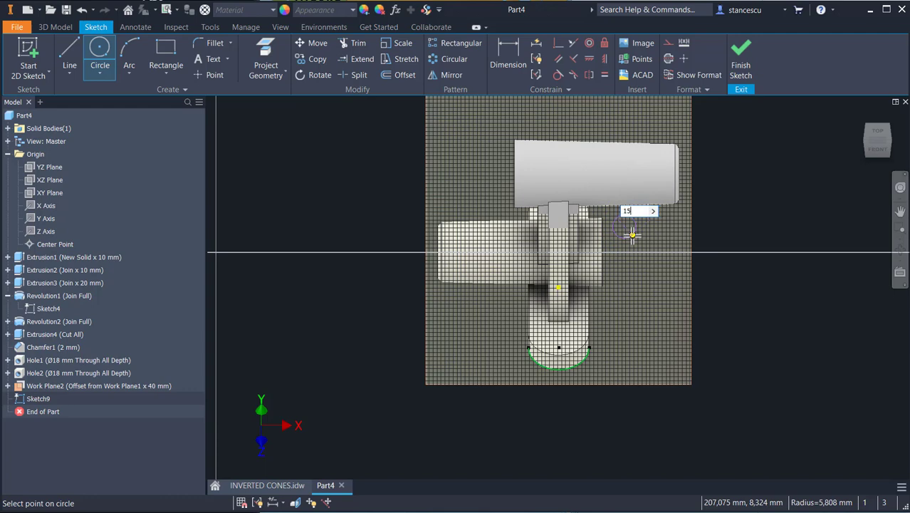
key("Return")
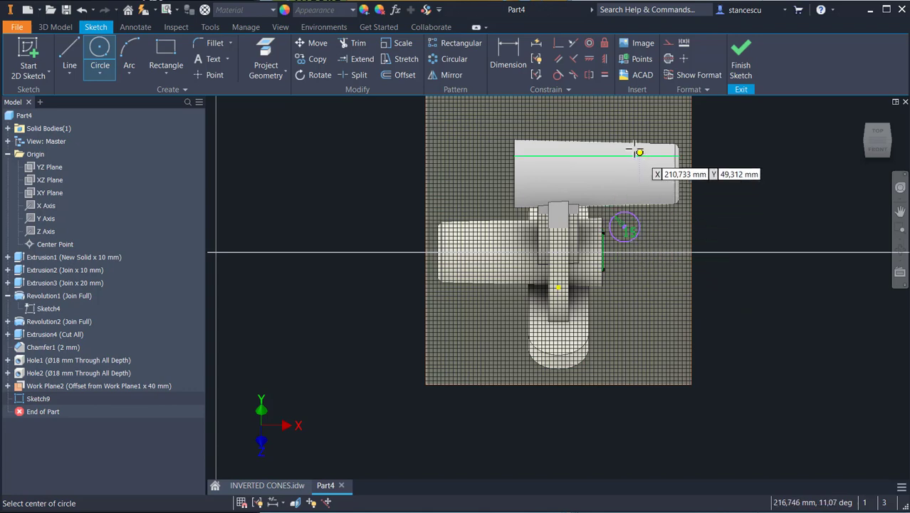
Step: Constrain the circle's centre vertically in line with the projected centre point
left_click(604, 60)
left_click(622, 228)
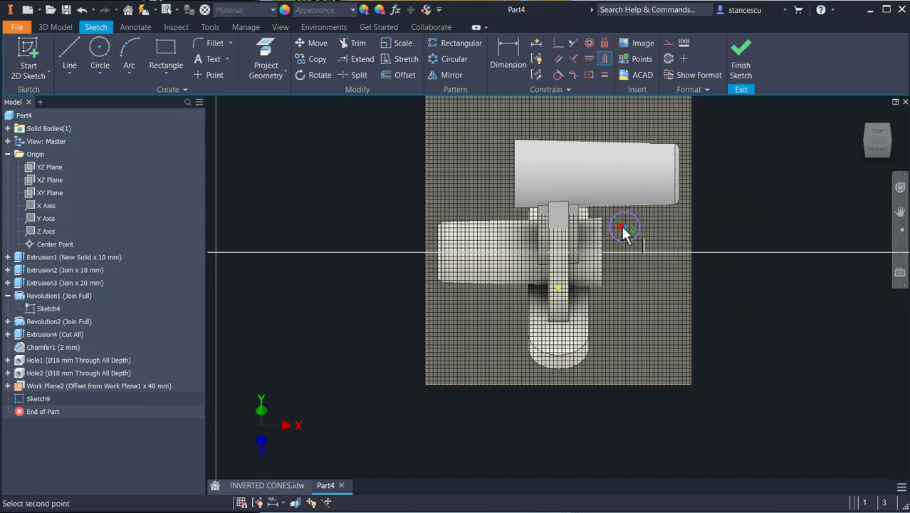
left_click(558, 285)
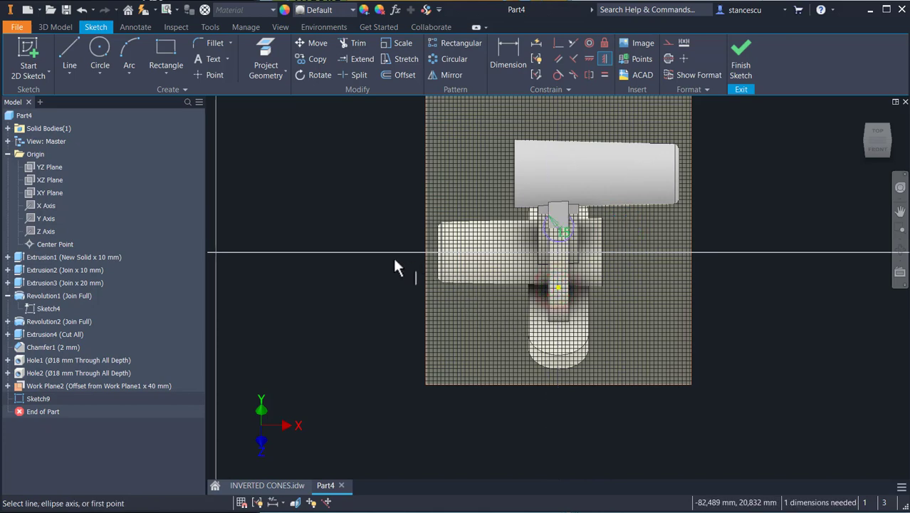
Step: Project the lower cylinder's end edge, align the circle's centre horizontally with its midpoint, and finish the sketch
left_click(266, 49)
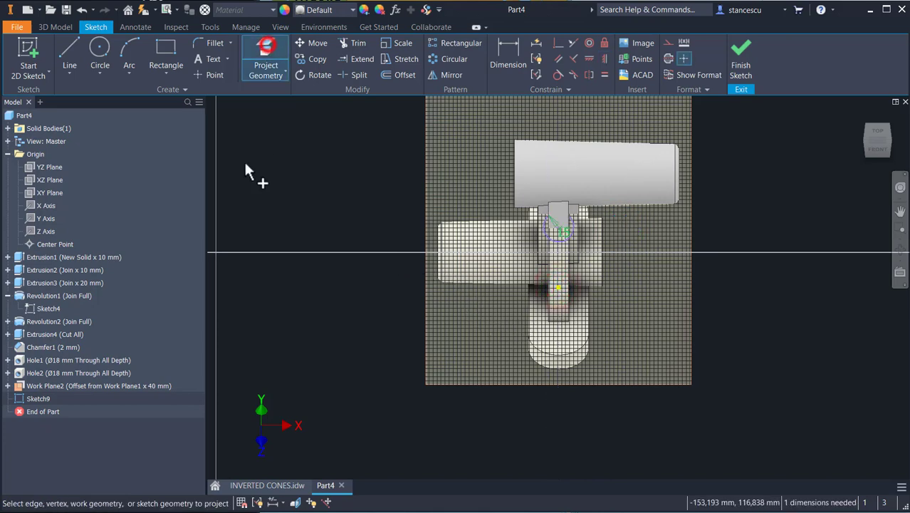
left_click(433, 237)
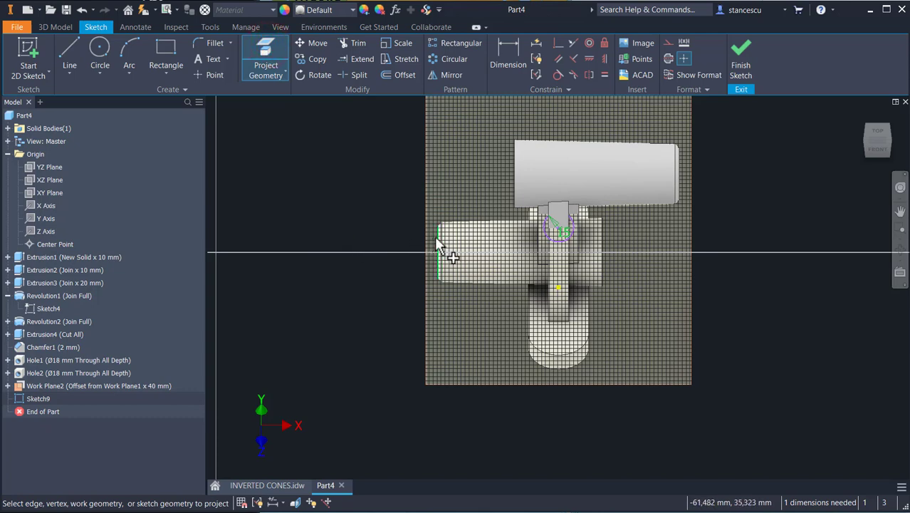
left_click(590, 59)
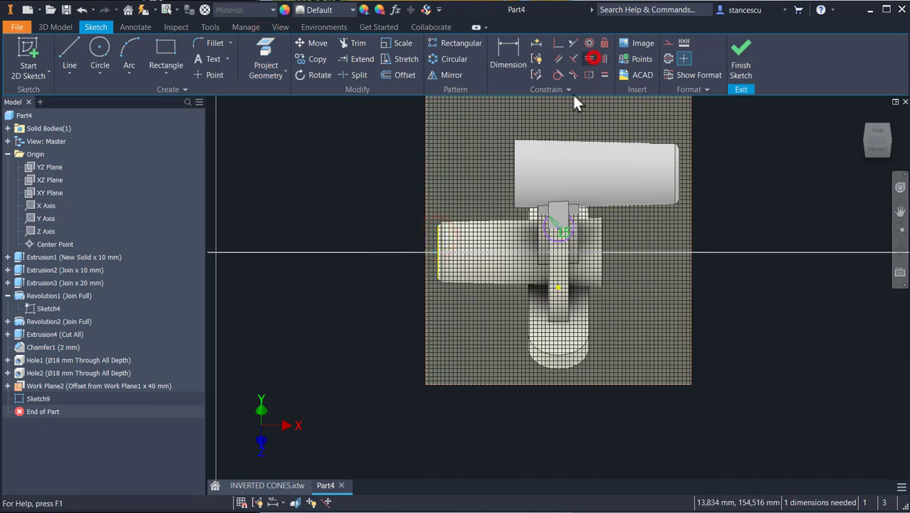
left_click(559, 225)
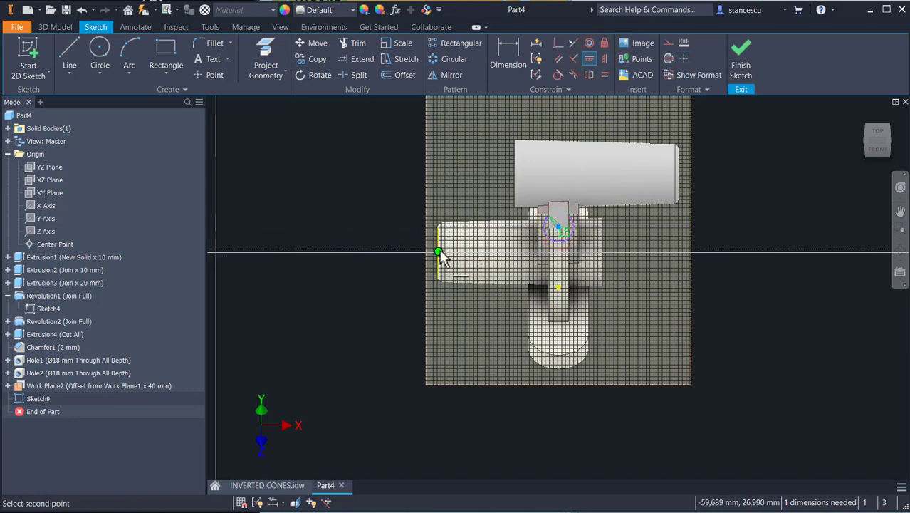
left_click(439, 249)
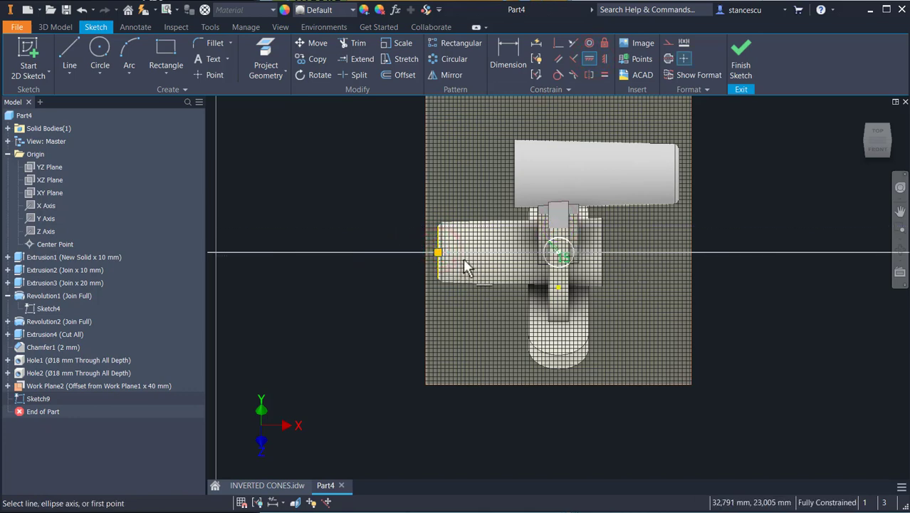
left_click(746, 64)
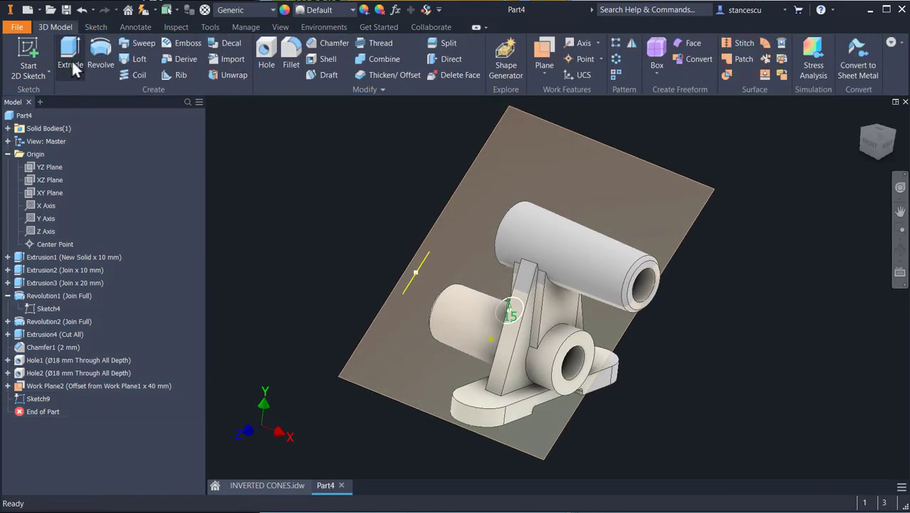
Step: Extrude the Ø15 mm circle with To Next termination onto the solid
left_click(72, 61)
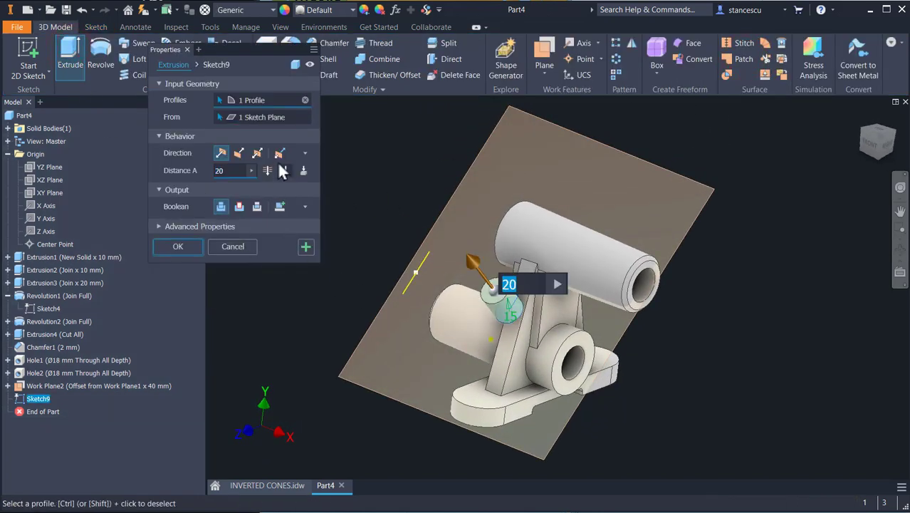
left_click(303, 171)
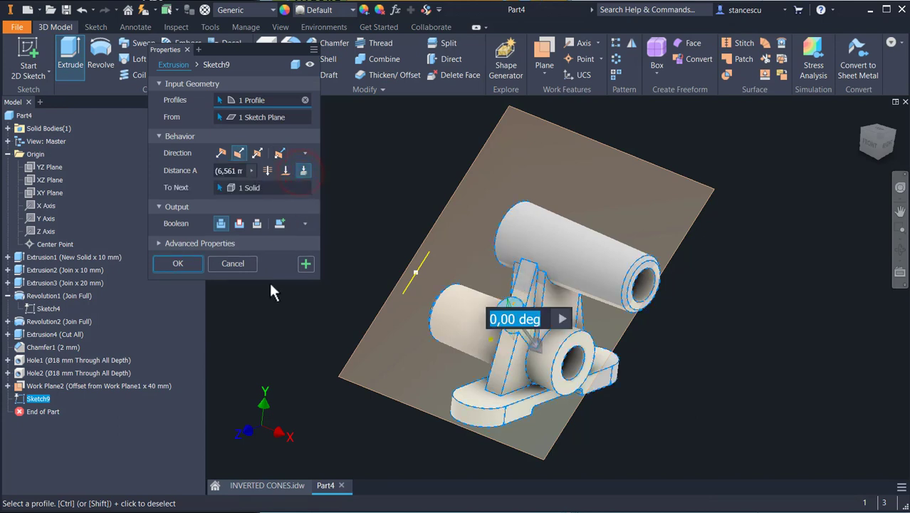
left_click(173, 262)
Step: Hide the 40 mm offset work plane
scroll(531, 335, "up", 3)
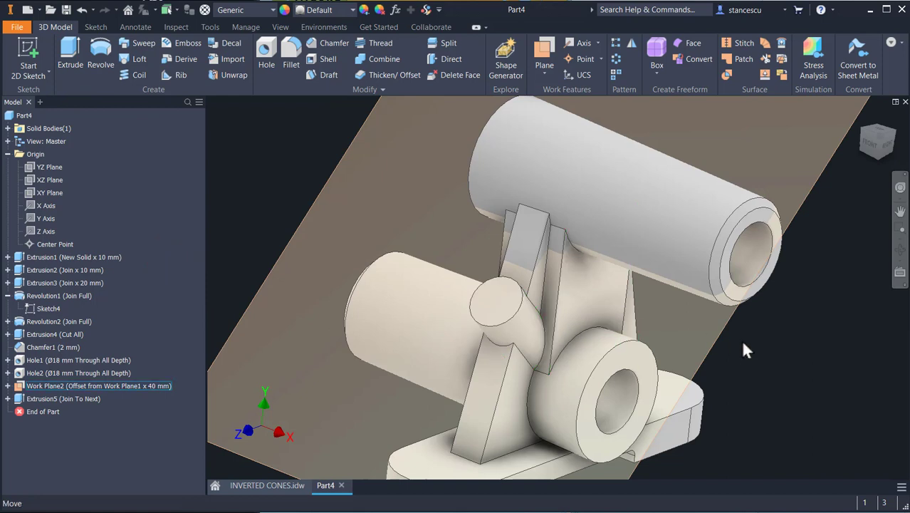
right_click(809, 194)
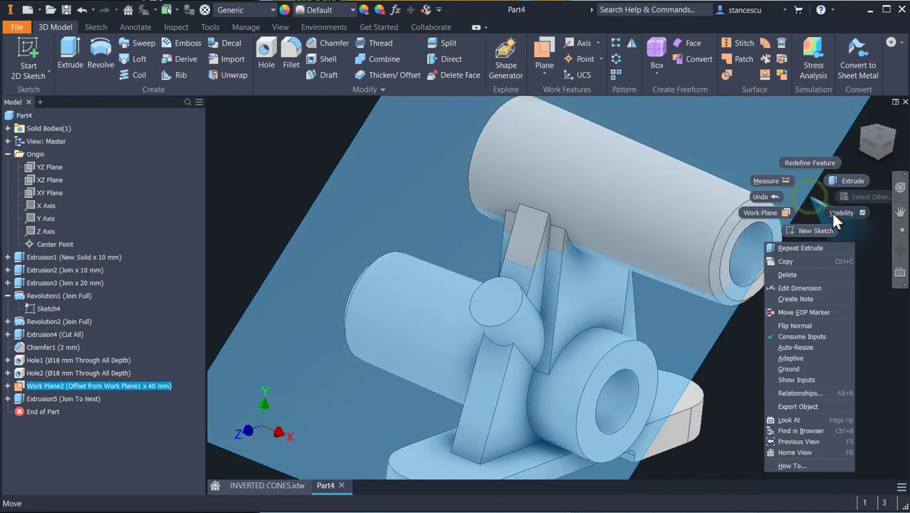
left_click(839, 214)
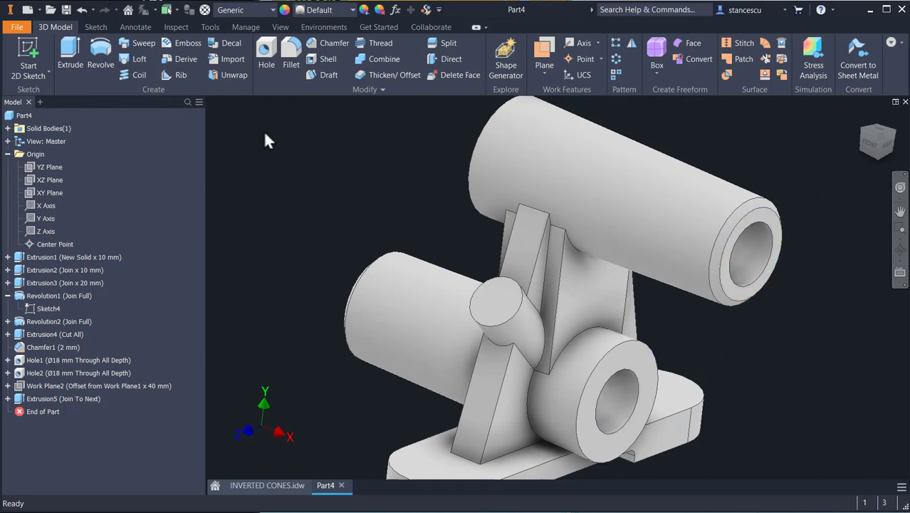
Step: Drill an 8 mm hole concentric with the inclined boss, terminating at the lower cylinder's bore surface
left_click(267, 50)
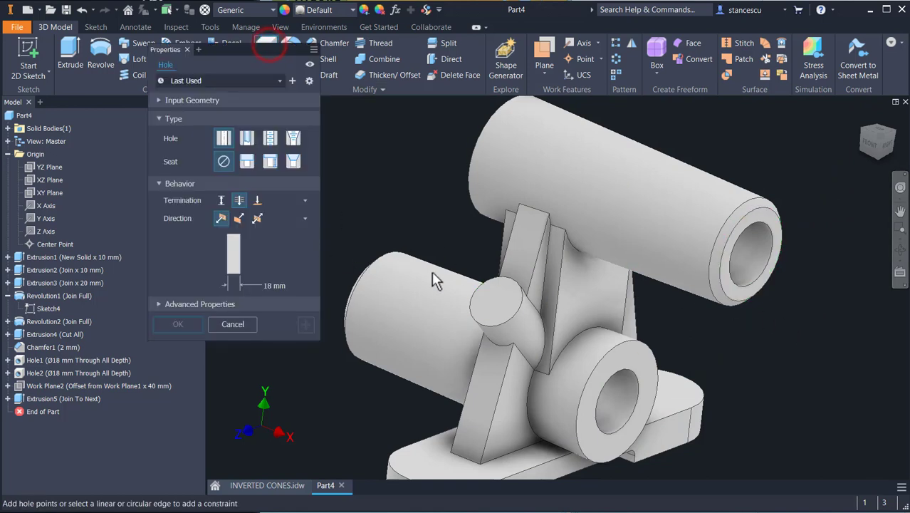
left_click(492, 301)
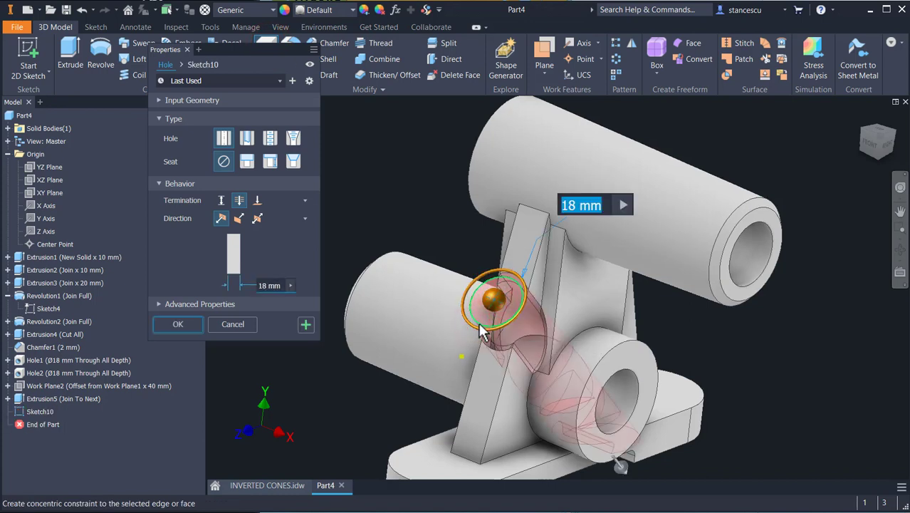
left_click(481, 332)
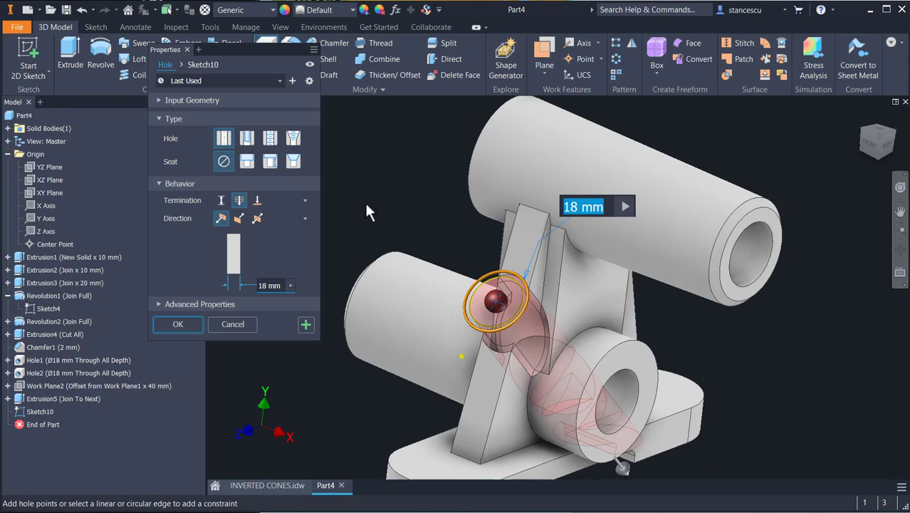
type("8")
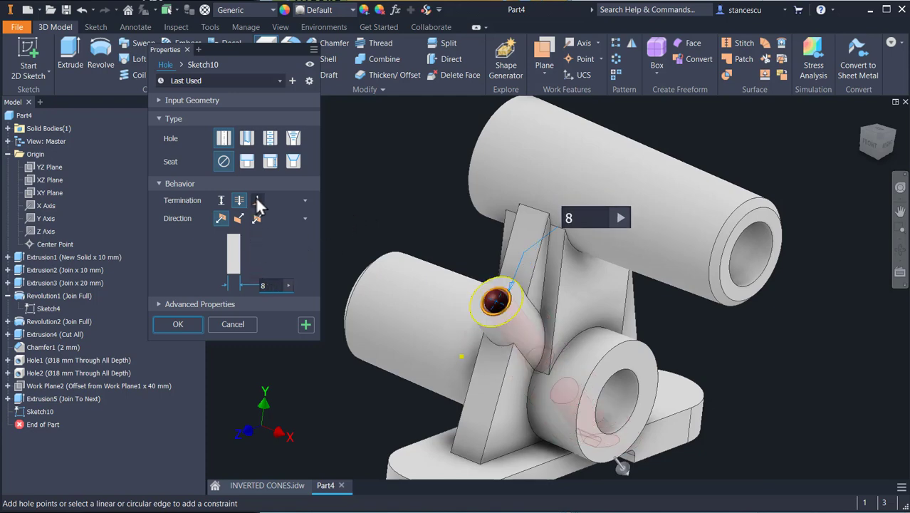
left_click(258, 205)
left_click(618, 390)
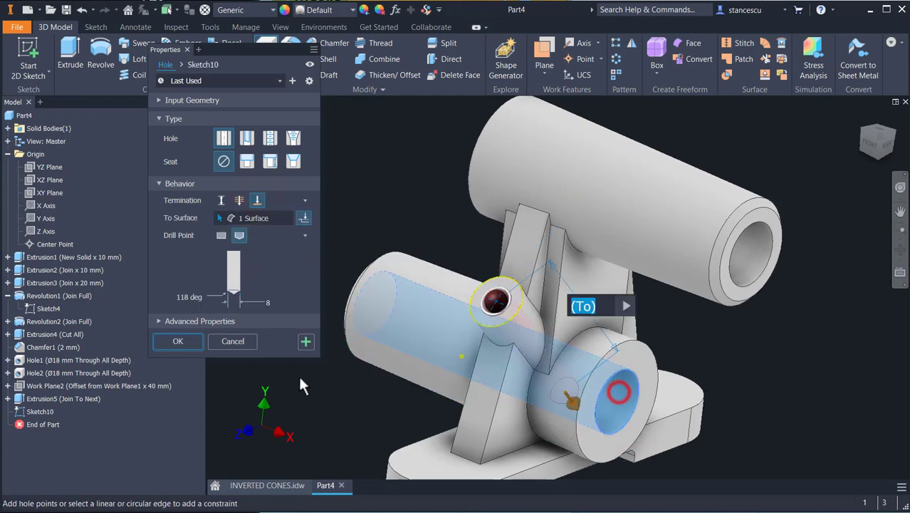
middle_click_drag(363, 392, 305, 372, "shift")
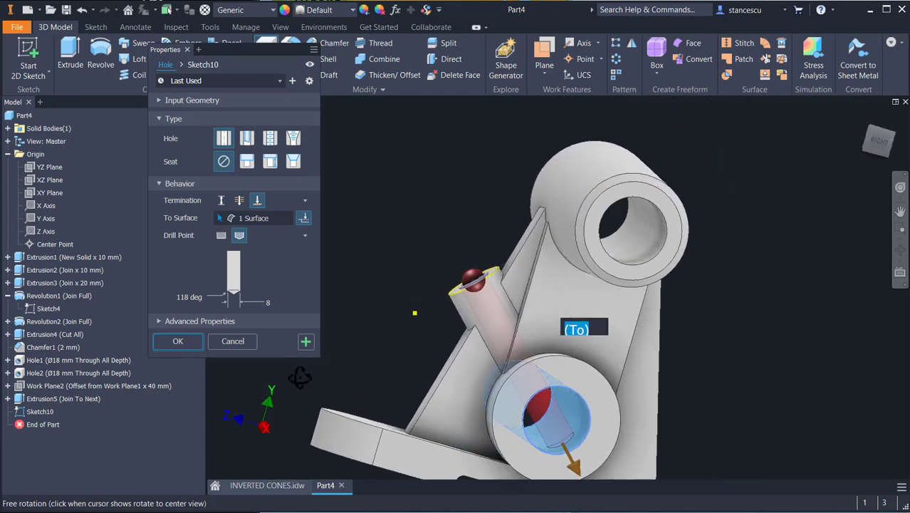
left_click(196, 340)
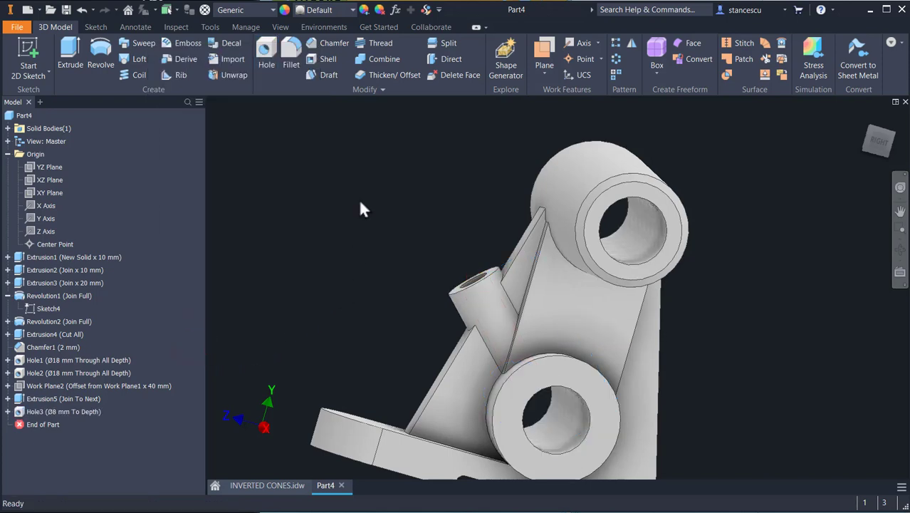
Step: Switch to the drawing and examine the front view's vertical dimensions for the base and cylinders
key("F6")
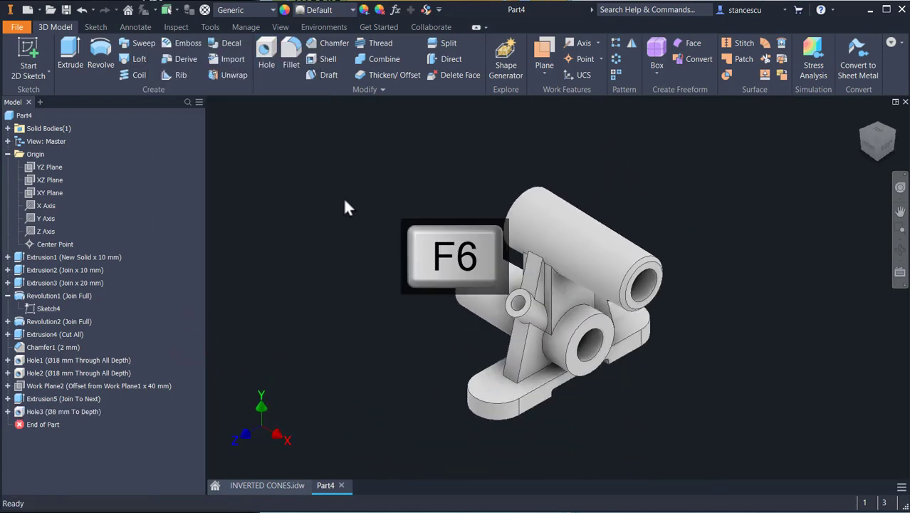
left_click(271, 485)
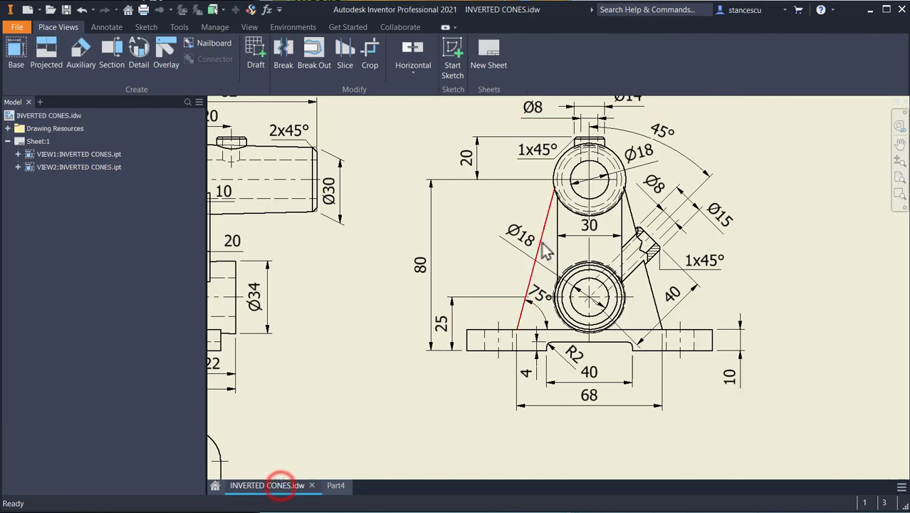
left_click_drag(579, 163, 610, 210)
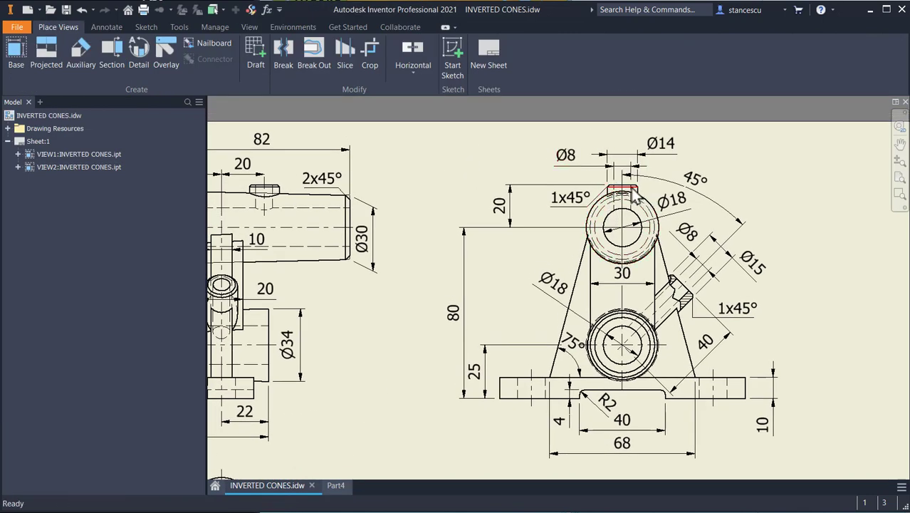
left_click(515, 201)
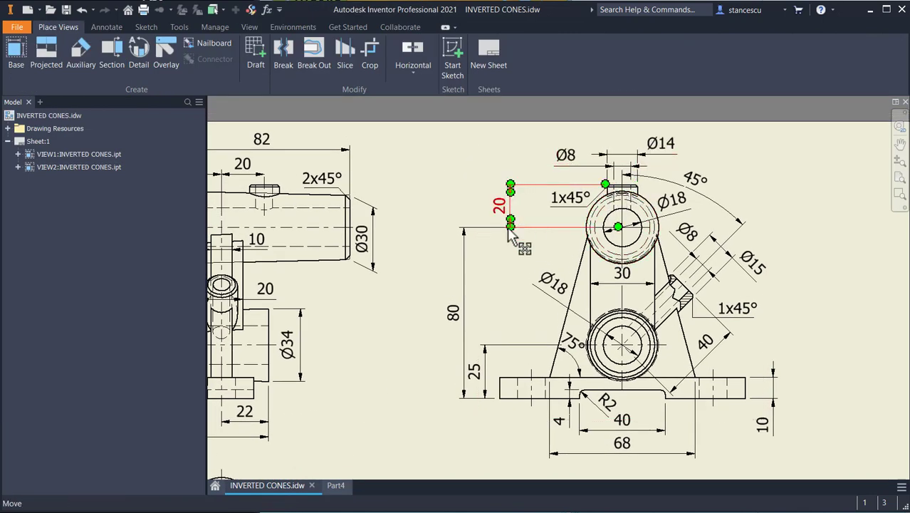
left_click(610, 229)
left_click(454, 319)
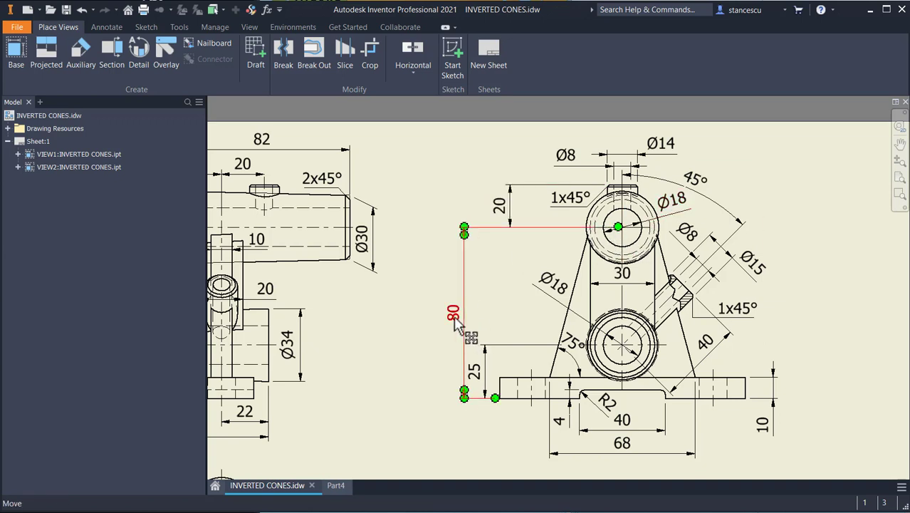
left_click(498, 258)
left_click(513, 224)
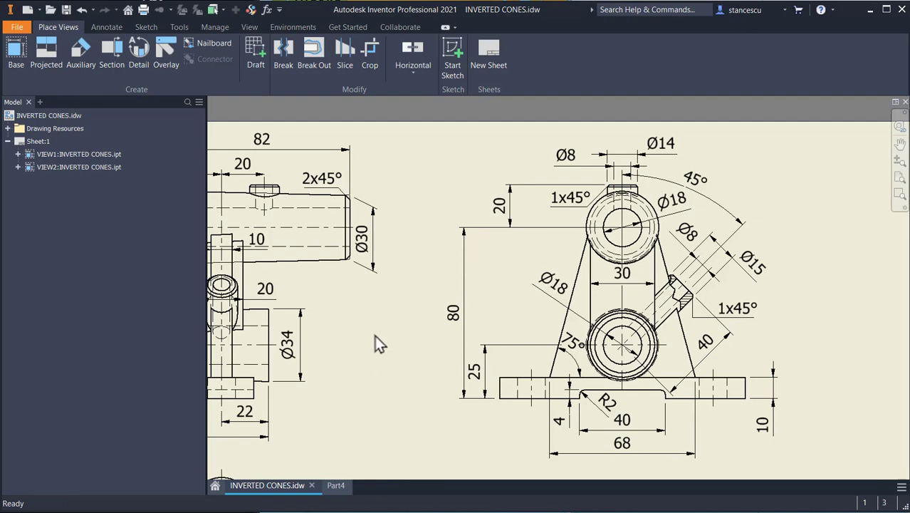
middle_click_drag(384, 337, 505, 335)
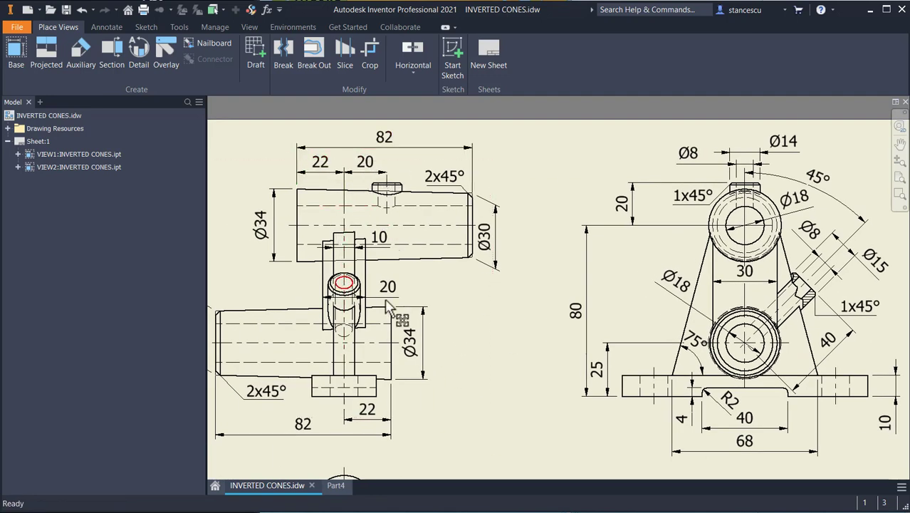
Step: Back in the part, create a work plane offset 80 mm + 20 mm from the base plate's top face
left_click(336, 485)
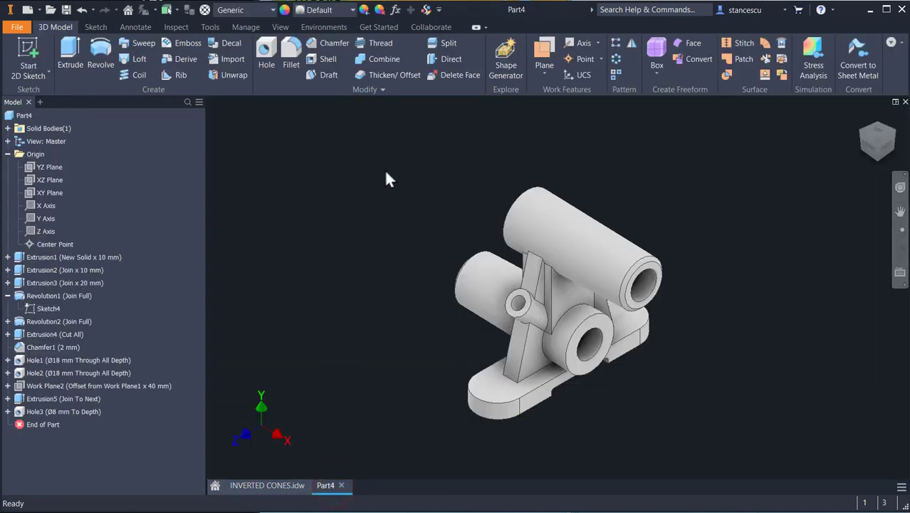
left_click(545, 58)
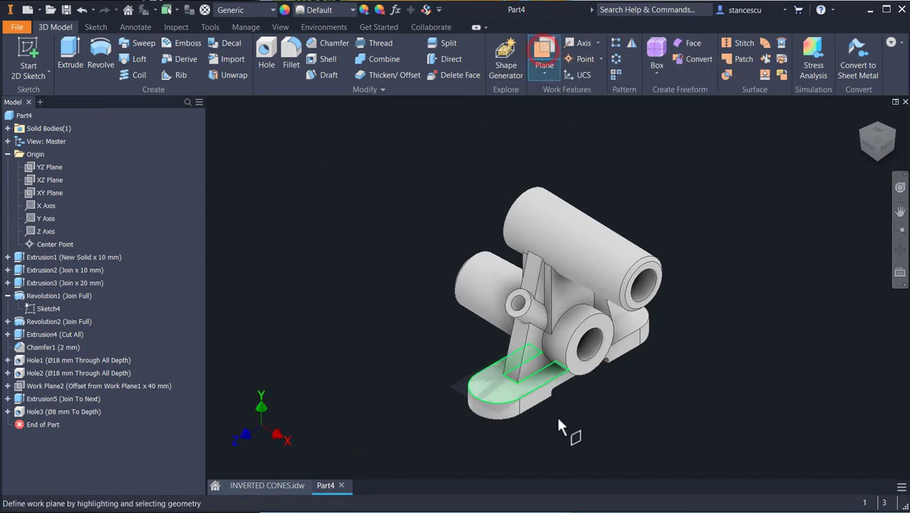
middle_click_drag(628, 442, 636, 390, "shift")
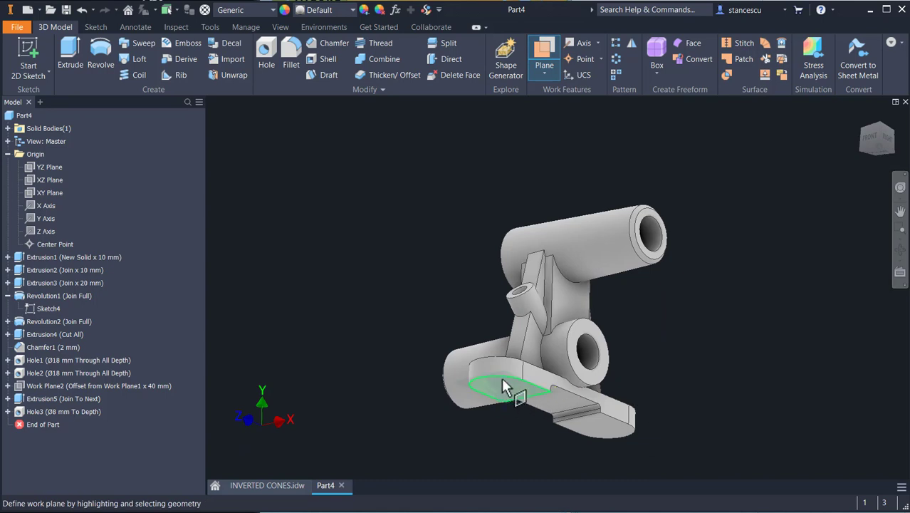
left_click_drag(503, 390, 494, 318)
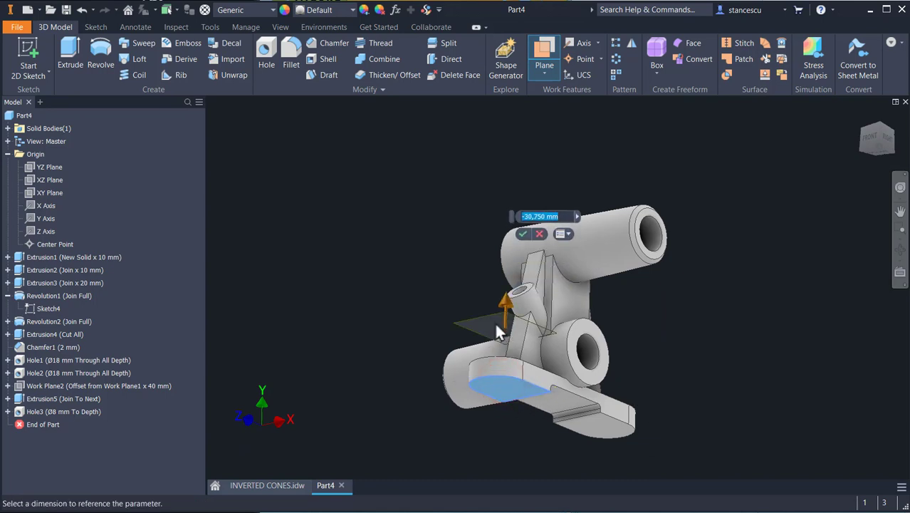
type("80/")
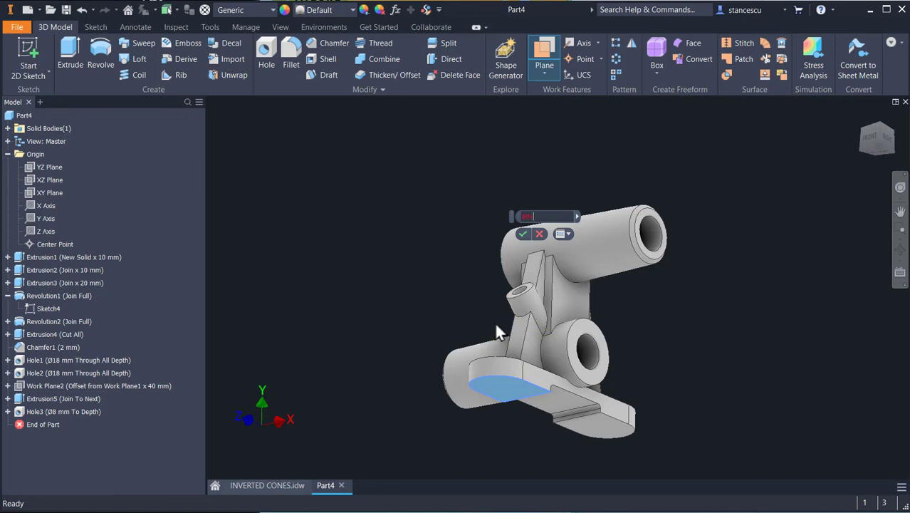
type("20")
key("Return")
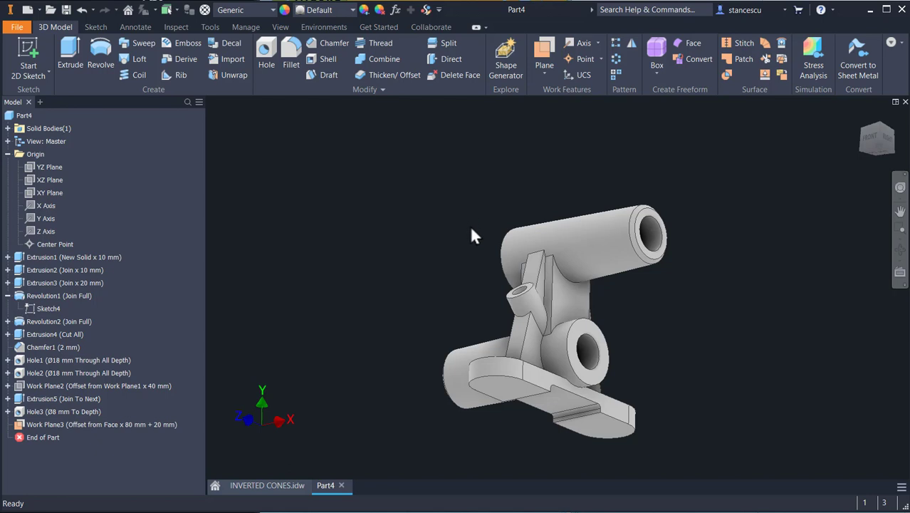
Step: Edit the new work plane's offset to -80 mm - 20 mm so it lies above the part
middle_click_drag(474, 204, 492, 120)
middle_click_drag(461, 262, 475, 188)
scroll(475, 189, "up", 3)
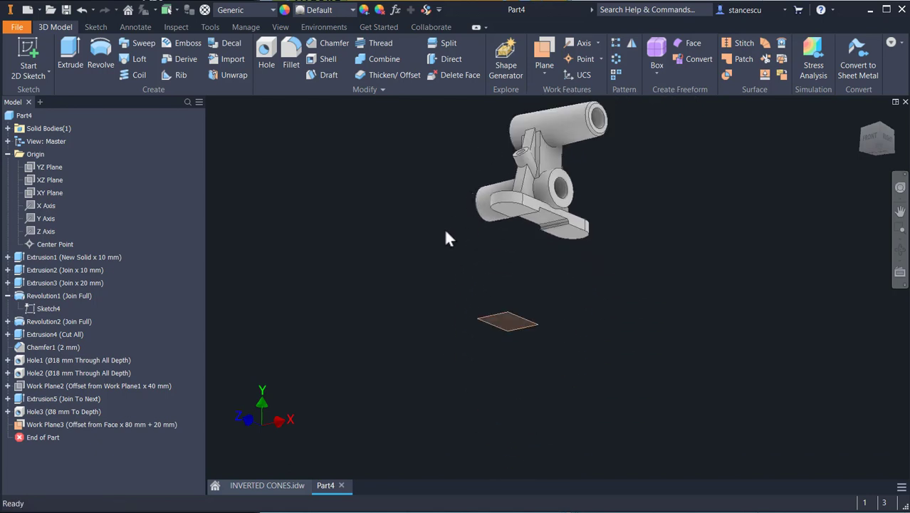
double_click(513, 319)
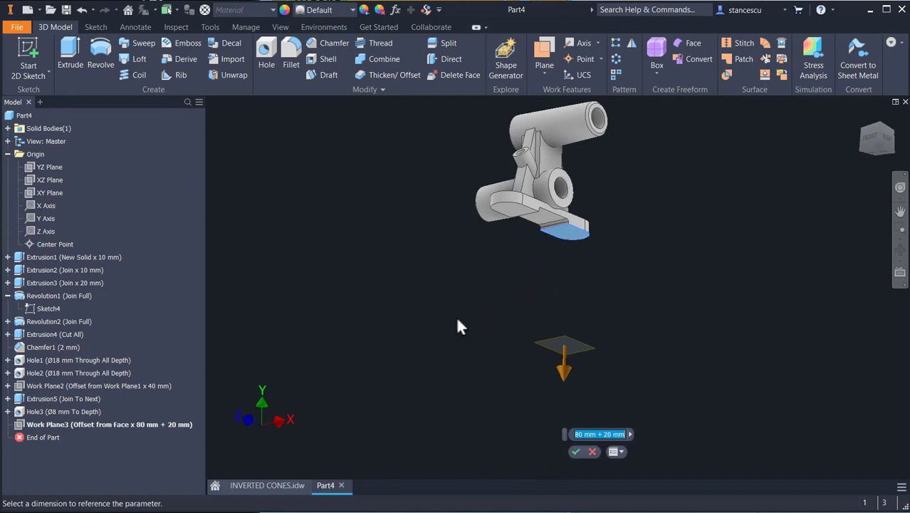
key("Home")
type("-")
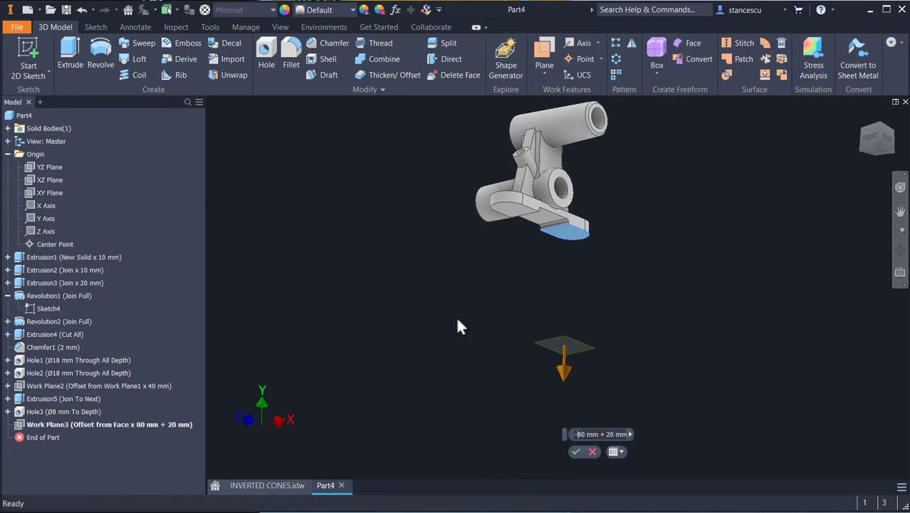
key("Right")
key("Right")
key("Right")
key("Right")
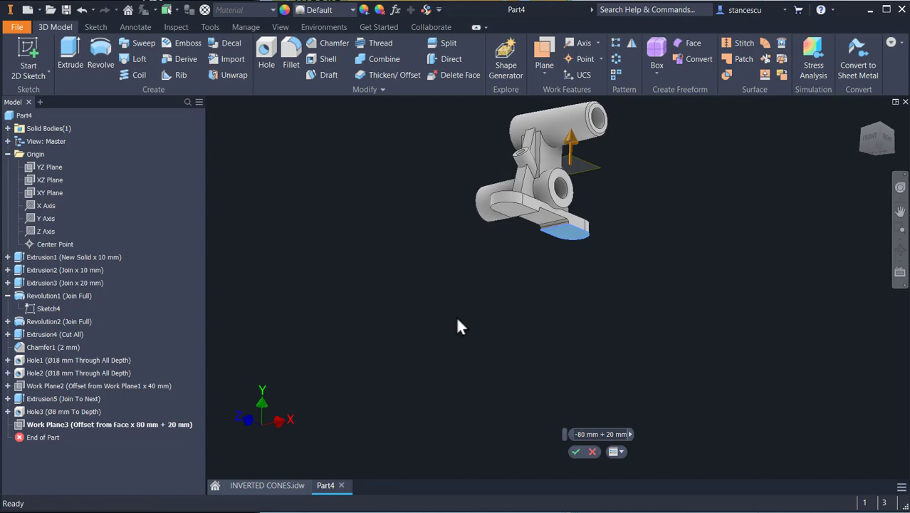
key("BackSpace")
left_click(576, 452)
Step: Start a new sketch on the offset work plane
key("F6")
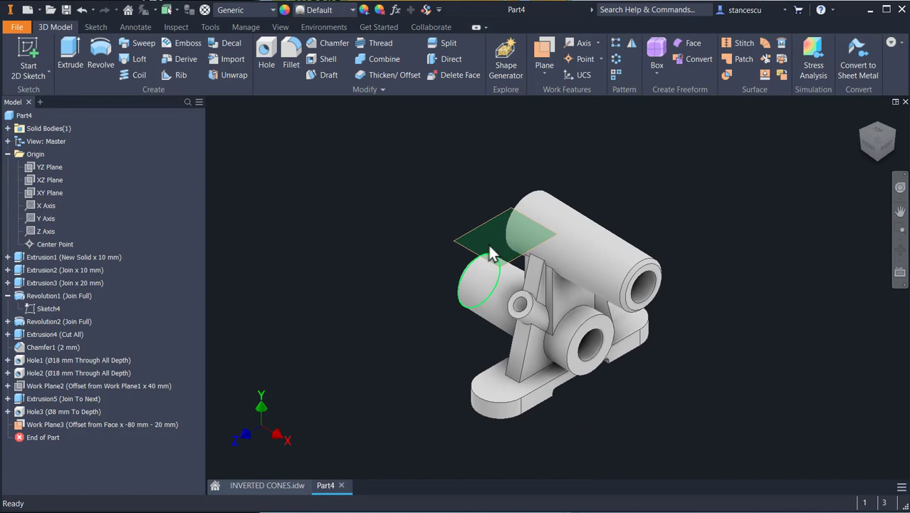
left_click(497, 237)
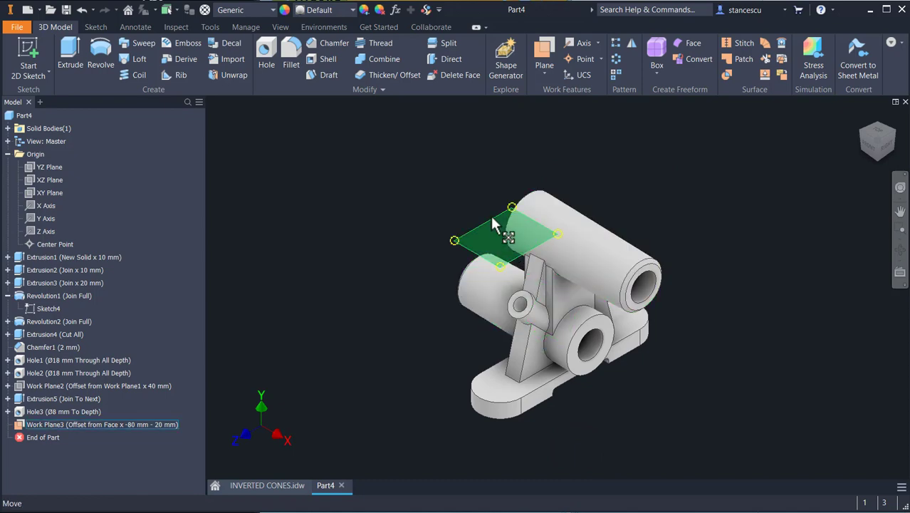
left_click(520, 210)
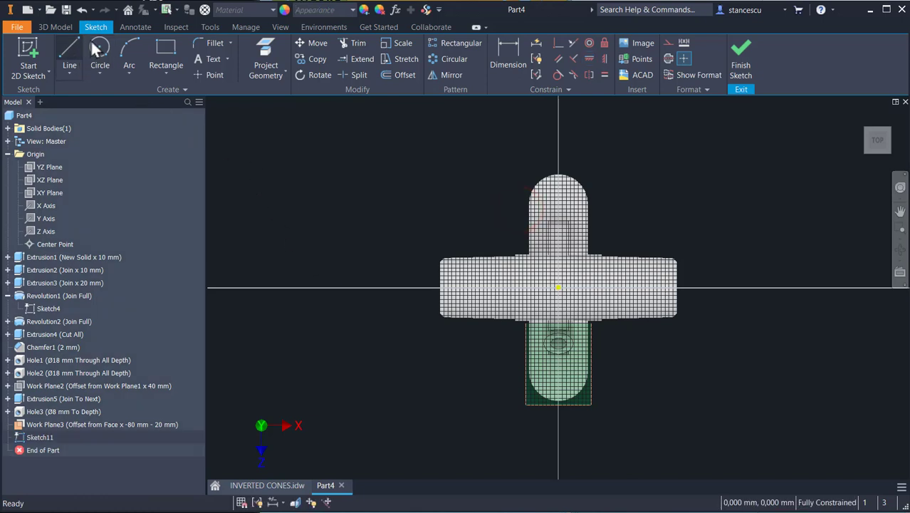
Step: Sketch a Ø14 mm circle beside the part
left_click(98, 48)
left_click(378, 178)
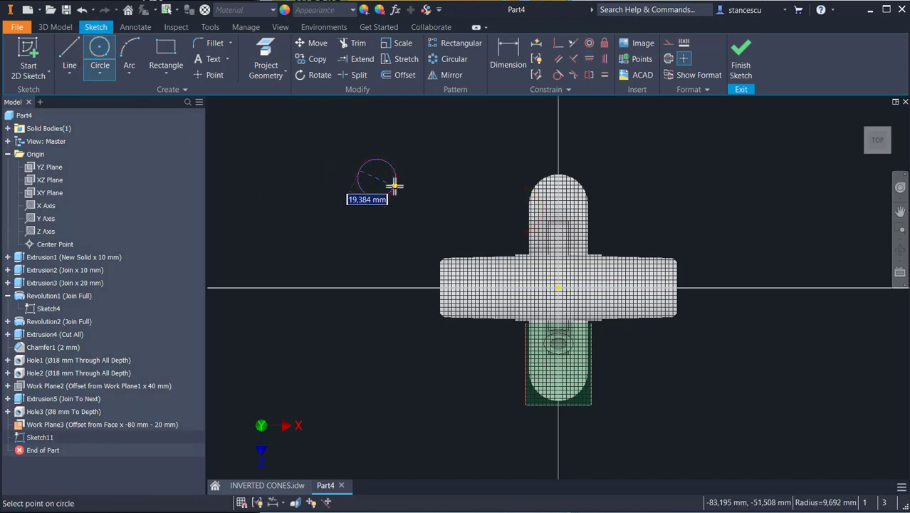
type("14")
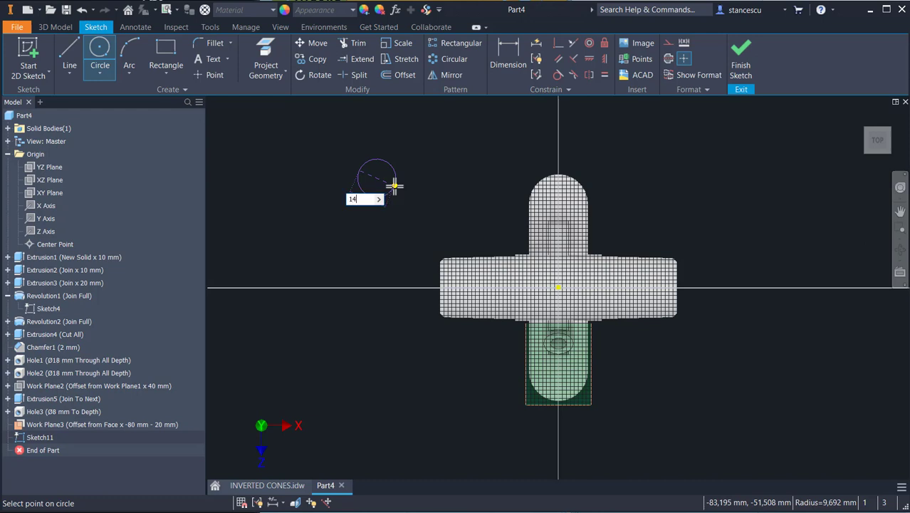
key("Return")
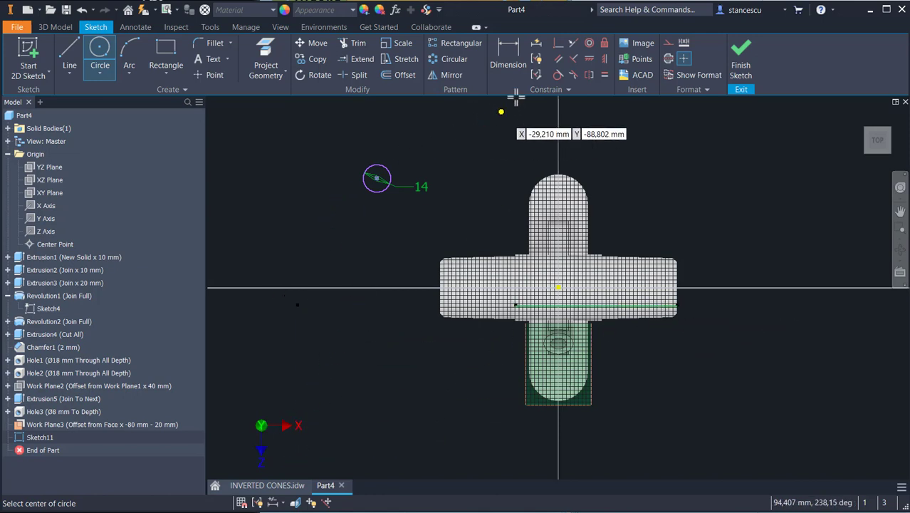
Step: Constrain the circle's center horizontally to the sketch origin
left_click(591, 57)
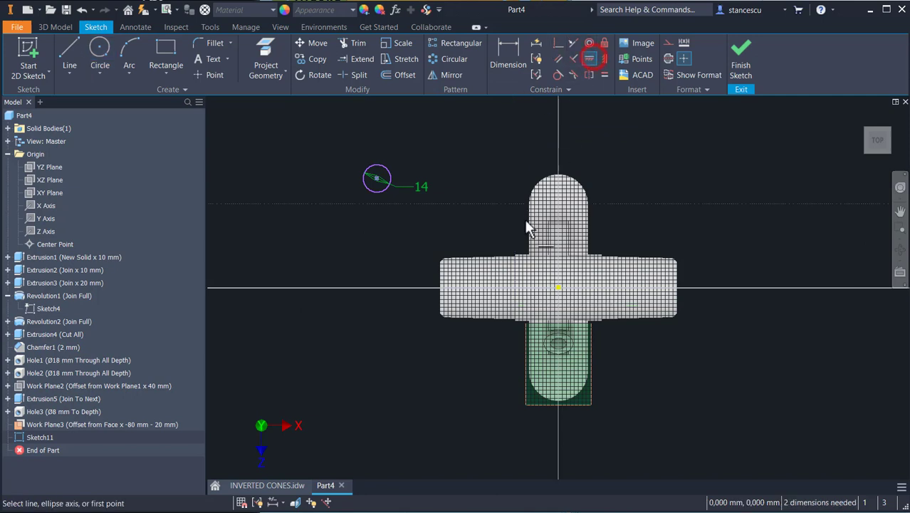
left_click(558, 290)
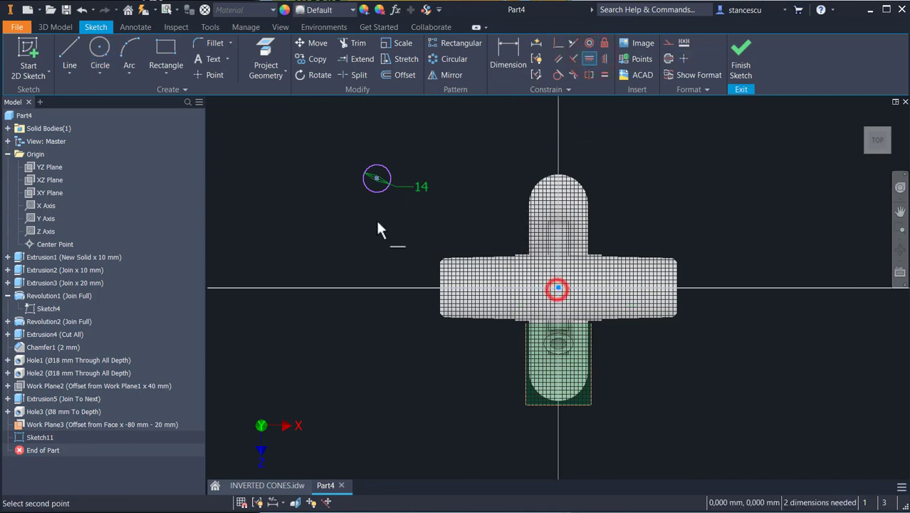
left_click(377, 178)
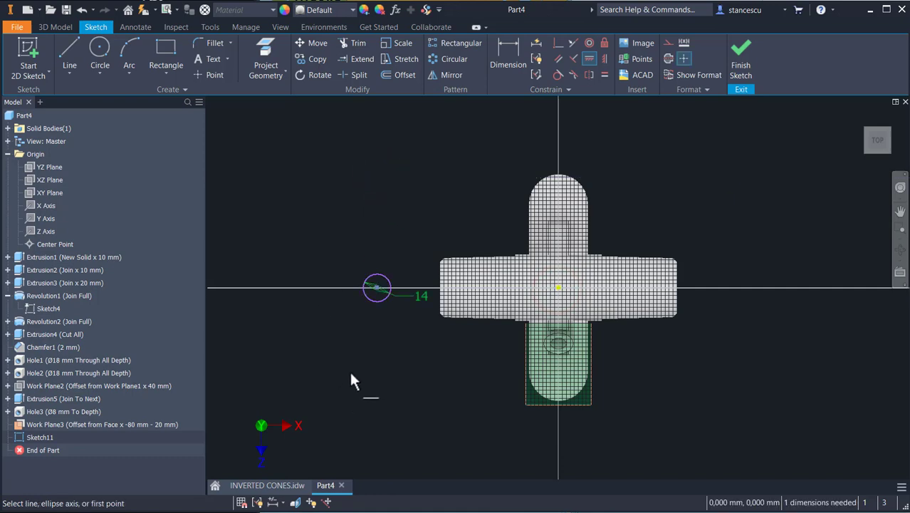
Step: Move the circle over the upper cylinder and dimension its center 20 mm from the origin
key("F4")
left_click_drag(367, 413, 372, 375)
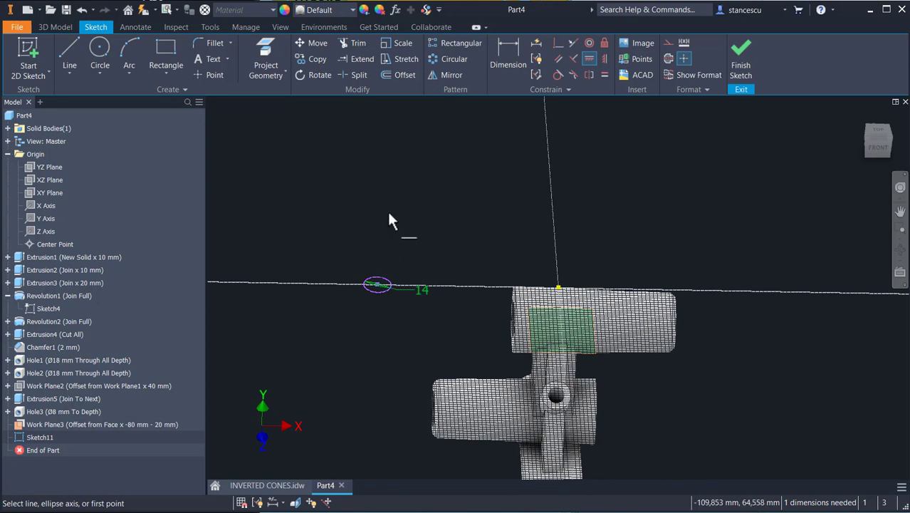
key("Escape")
left_click_drag(380, 285, 627, 289)
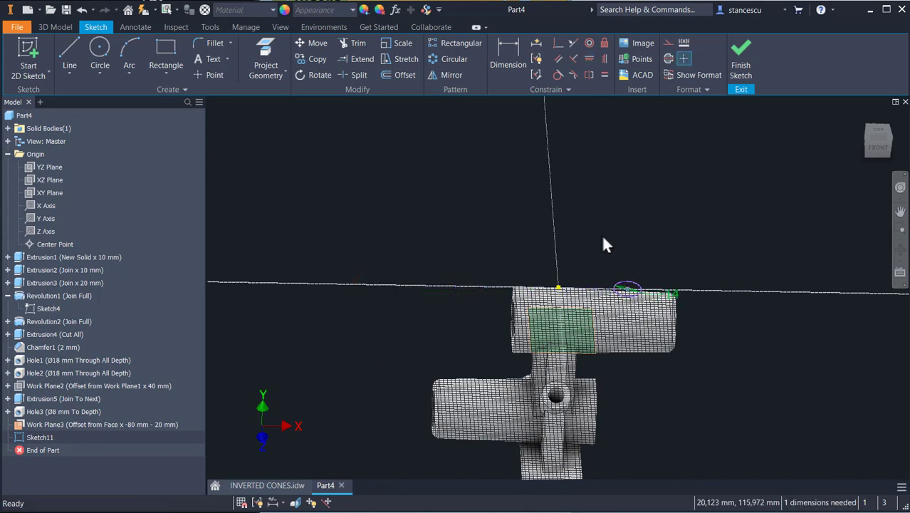
left_click(513, 45)
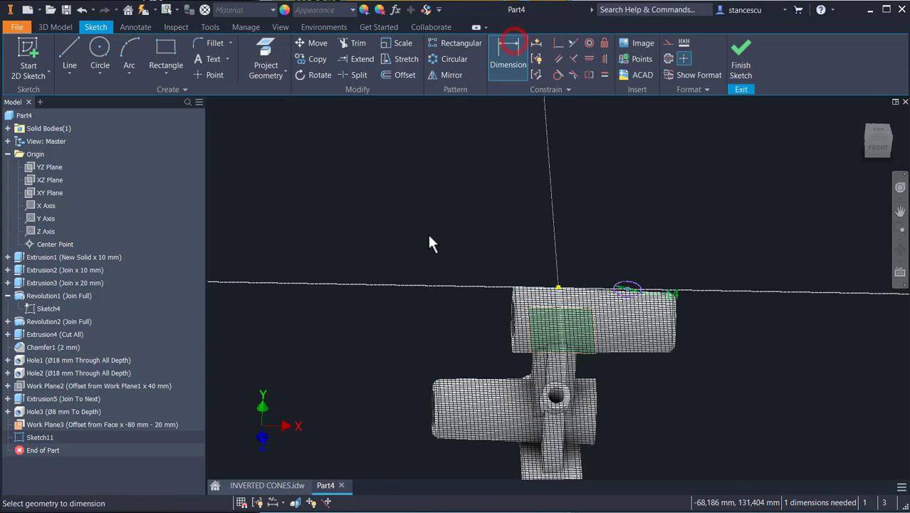
left_click(559, 289)
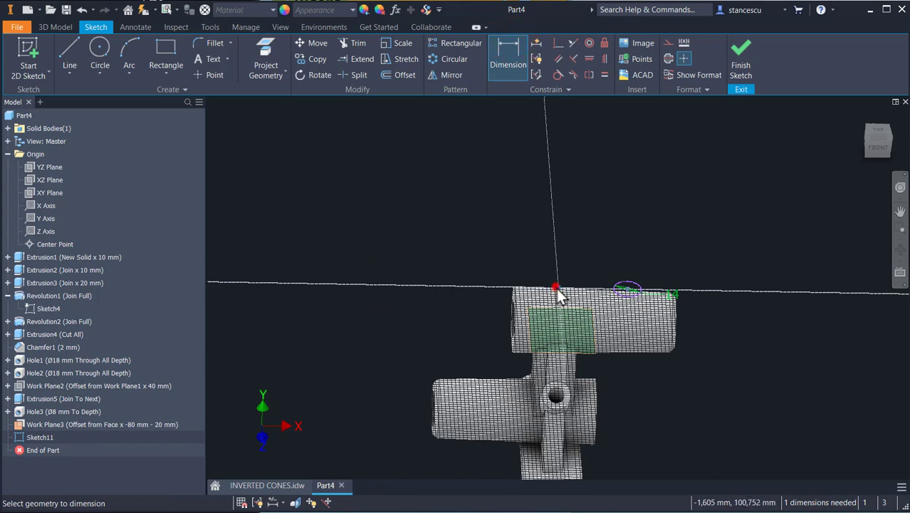
left_click(628, 289)
left_click(598, 254)
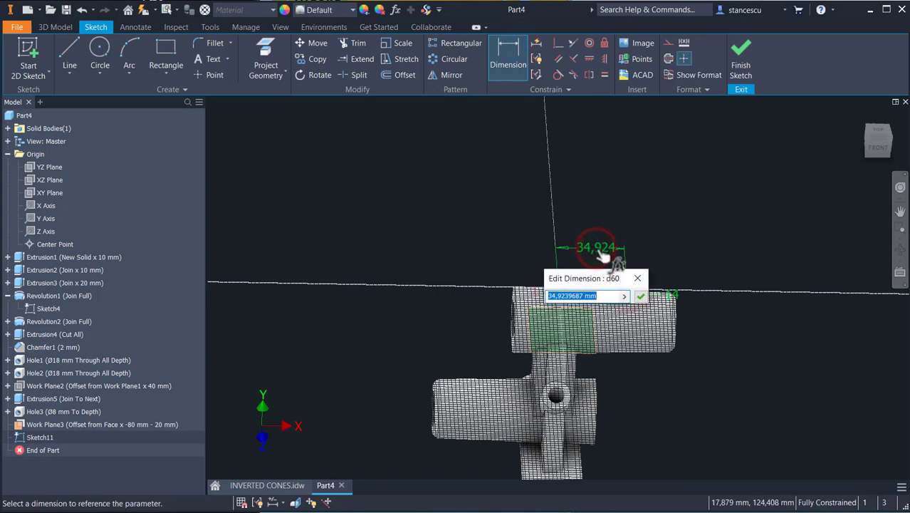
type("20")
key("Return")
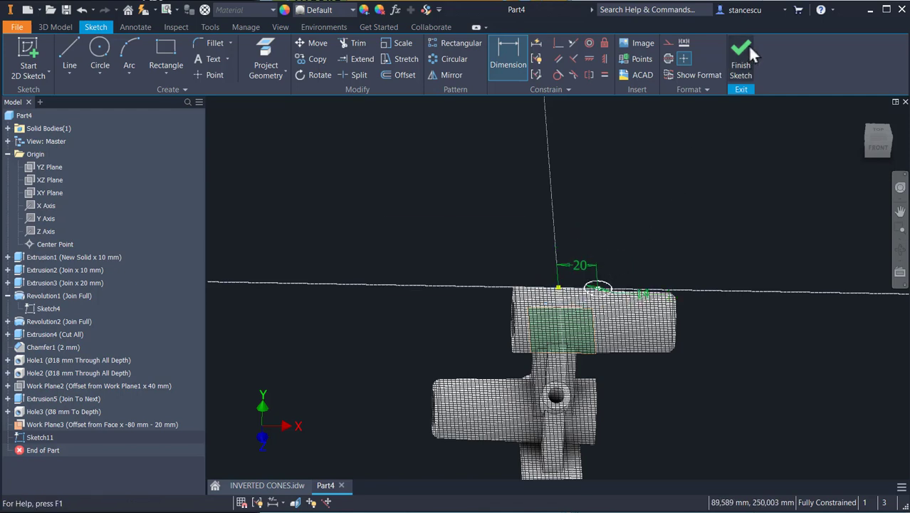
Step: Finish the sketch and extrude the Ø14 mm circle with To Next termination onto the cylinder
left_click(746, 52)
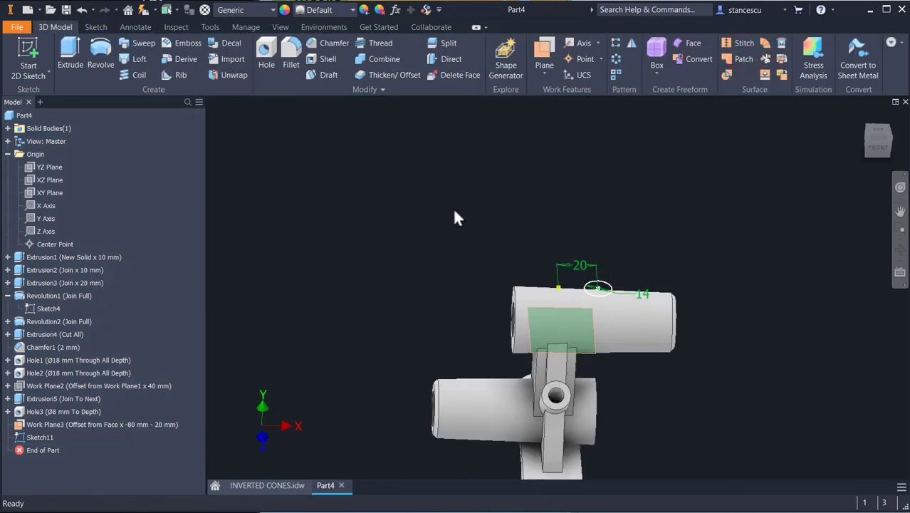
key("e")
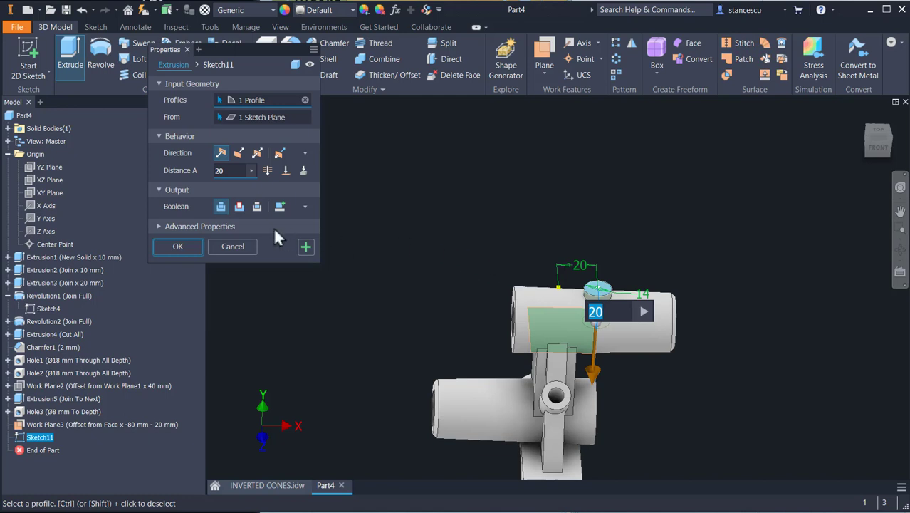
left_click(303, 172)
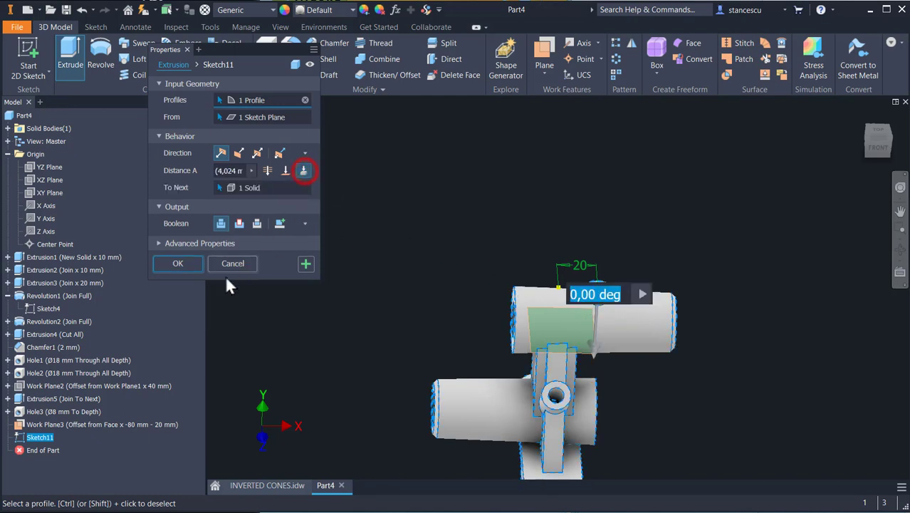
left_click(184, 263)
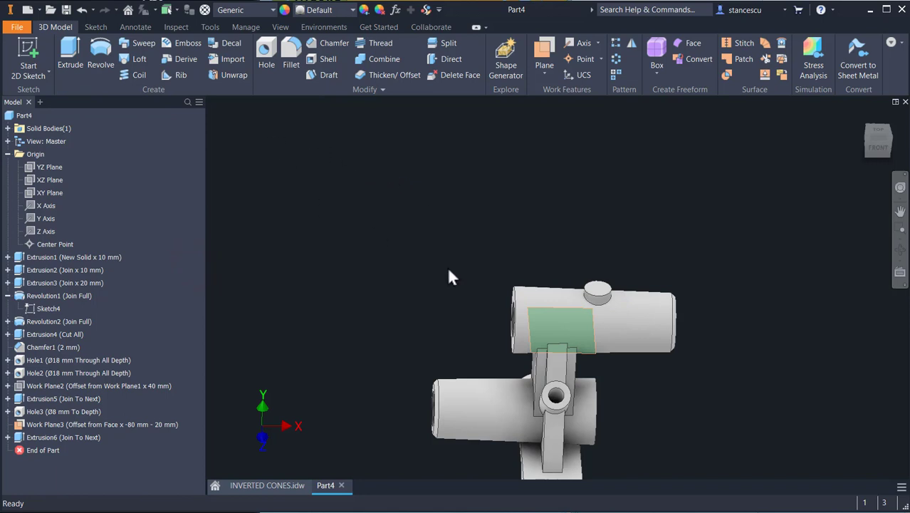
Step: Auto-resize the offset work plane and then hide it
left_click(560, 345)
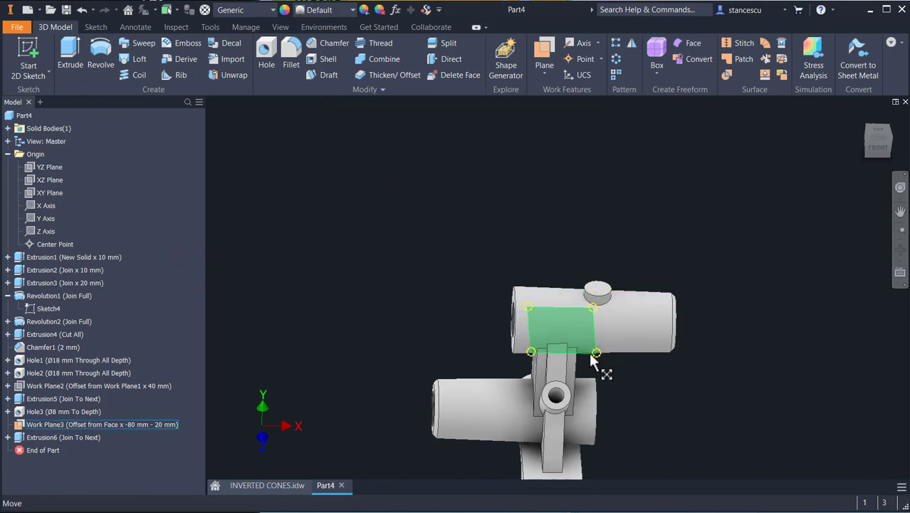
right_click(588, 354)
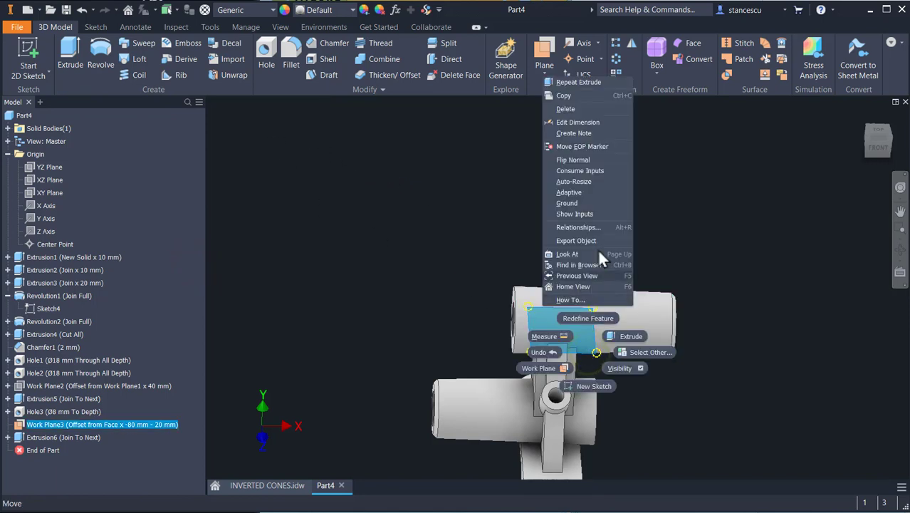
left_click(583, 180)
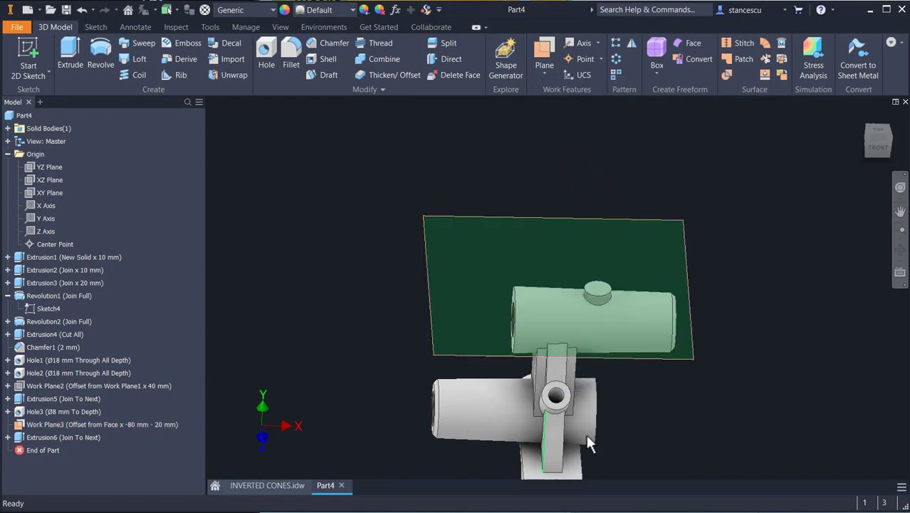
mouse_move(757, 396)
middle_mouse_down("shift")
mouse_move(750, 422)
mouse_move(751, 349)
mouse_move(739, 378)
mouse_move(758, 380)
middle_mouse_up("shift")
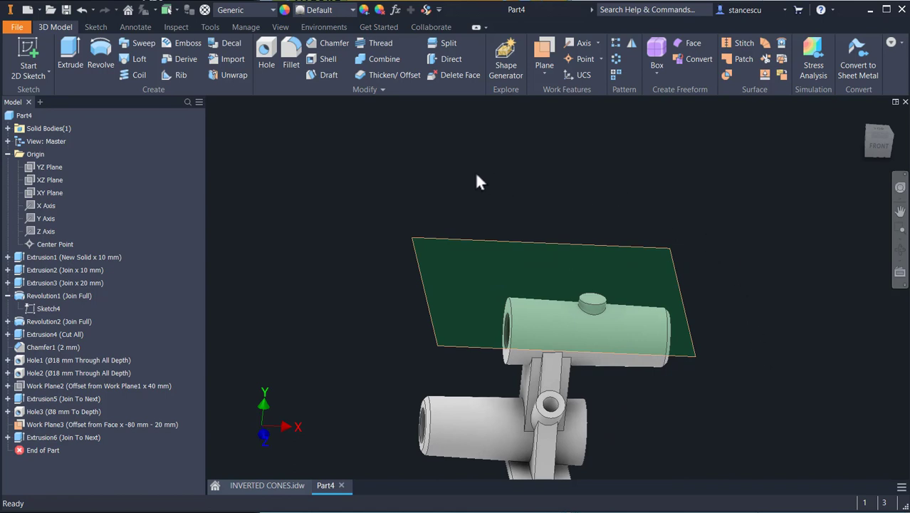
right_click(574, 241)
left_click(610, 262)
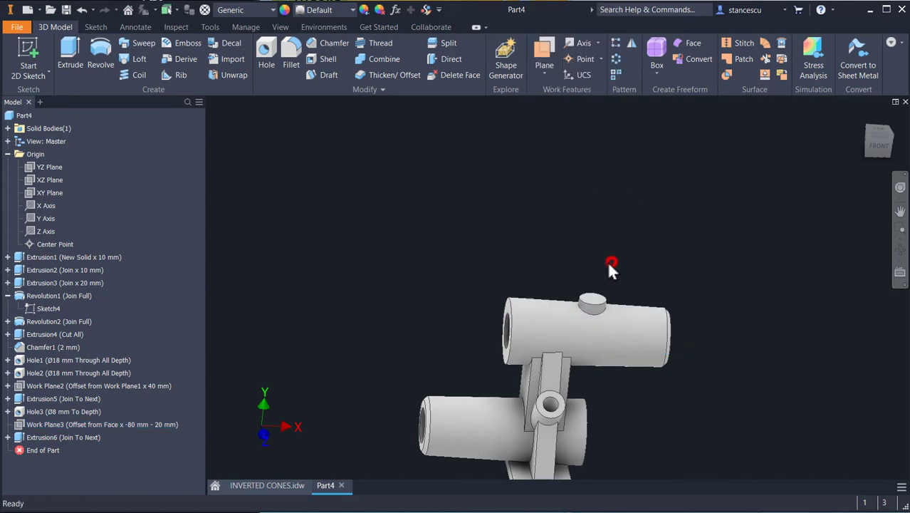
Step: Drill an Ø8 mm hole at the center of the boss on the upper cylinder, terminating at the cylinder's inner bore surface
left_click(265, 57)
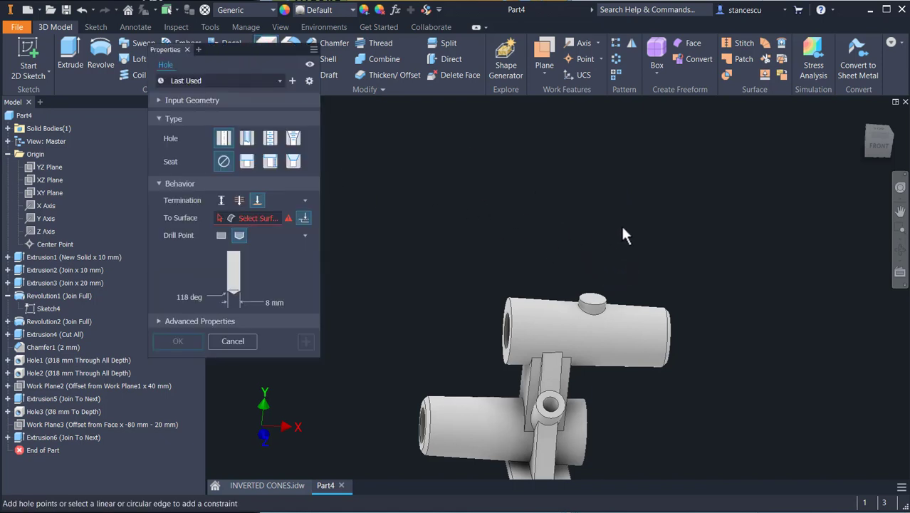
scroll(627, 246, "up", 1)
scroll(610, 267, "up", 3)
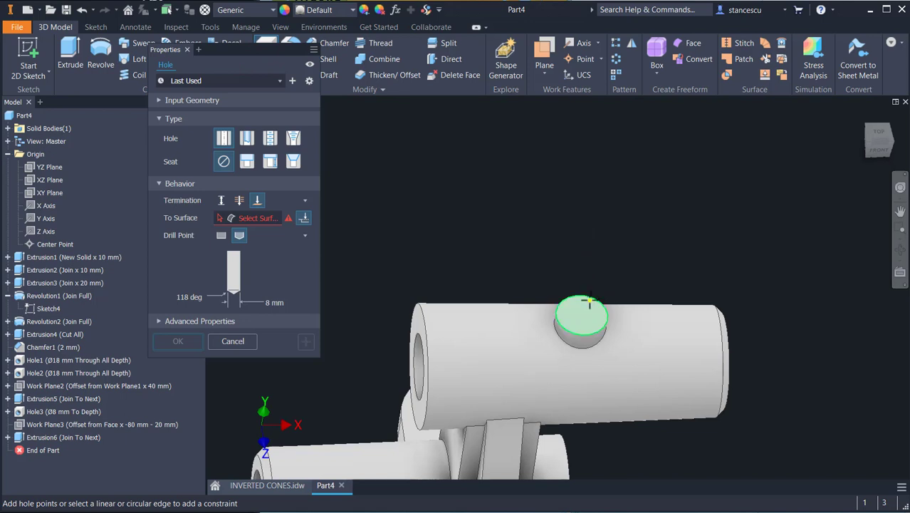
left_click(588, 305)
left_click(593, 338)
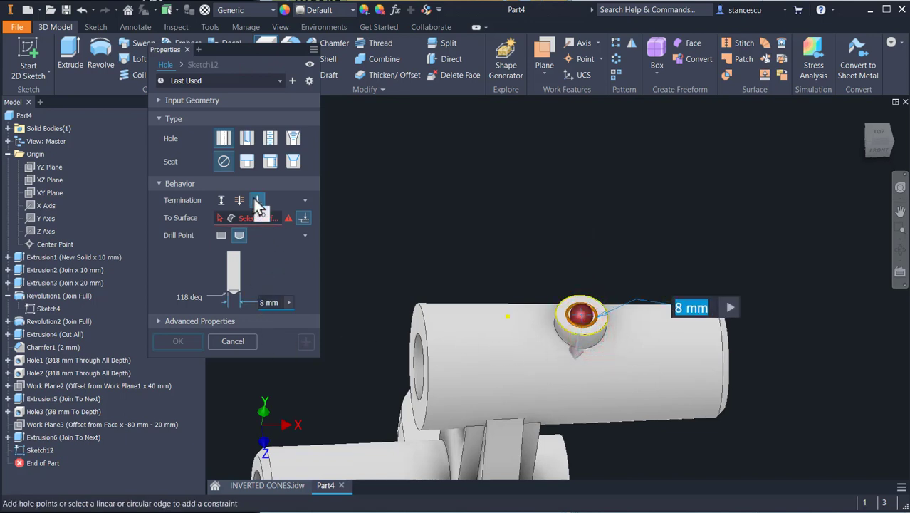
middle_click_drag(337, 338, 385, 343, "shift")
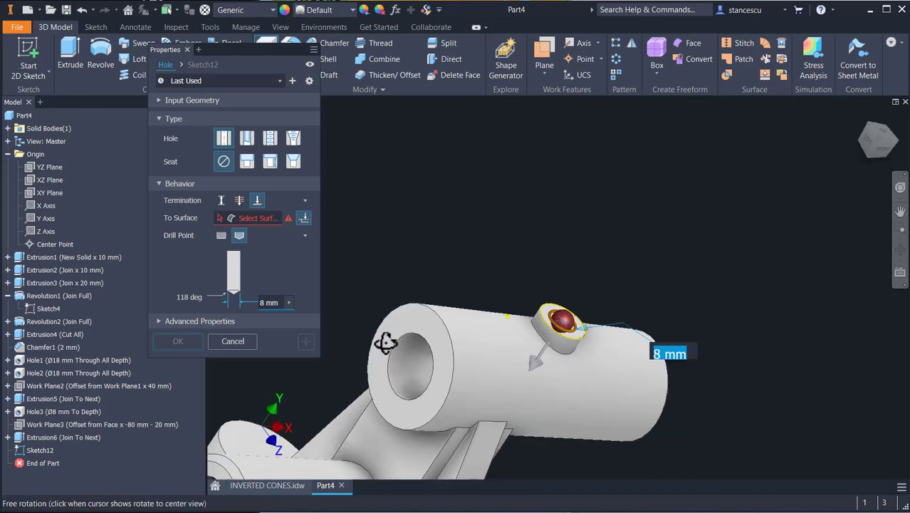
left_click(271, 217)
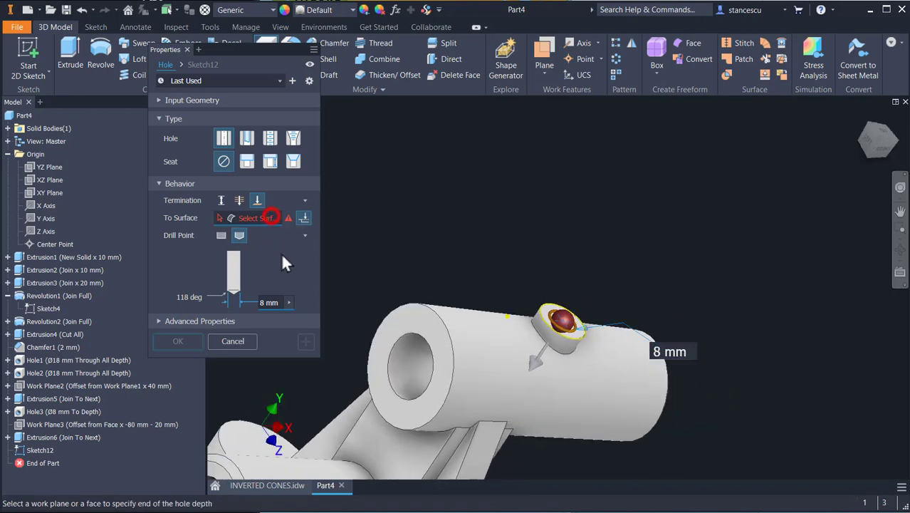
left_click(417, 367)
middle_click_drag(352, 364, 396, 374, "shift")
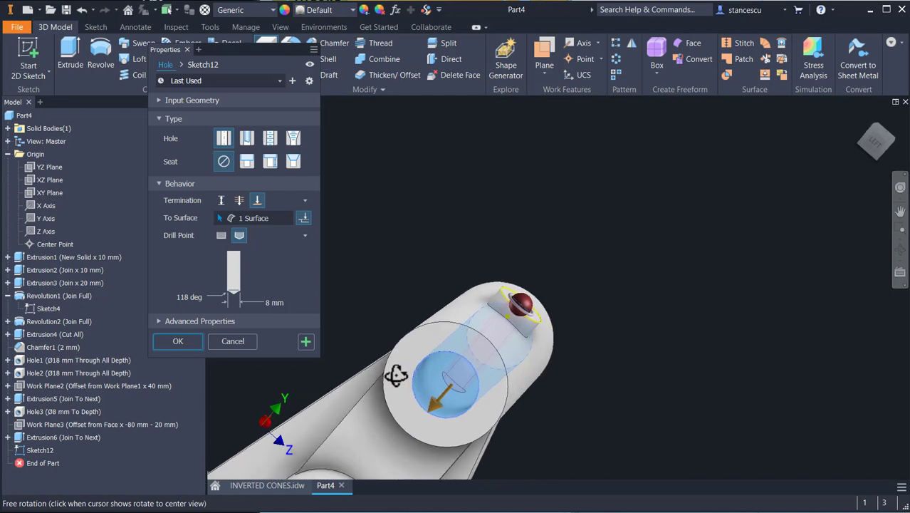
left_click(179, 341)
Step: Return to the home view and consult the drawing for remaining details
middle_click_drag(402, 260, 342, 281, "shift")
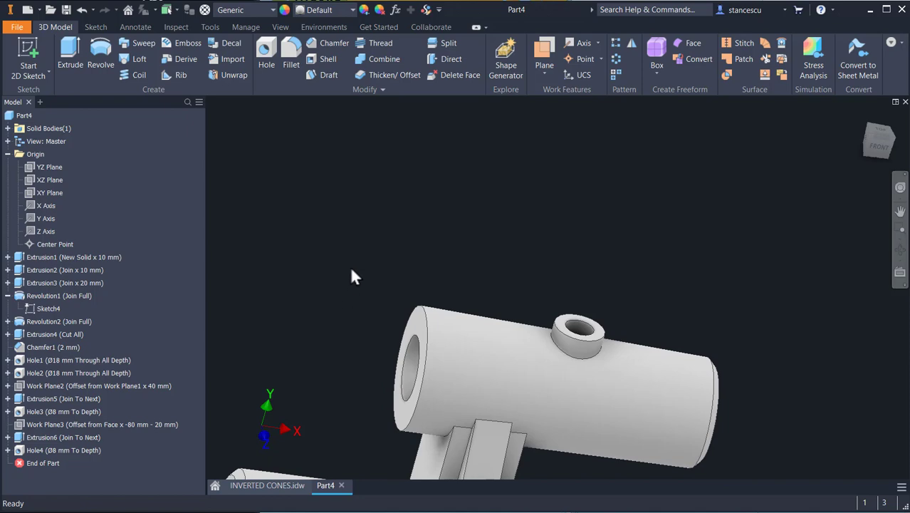
key("F6")
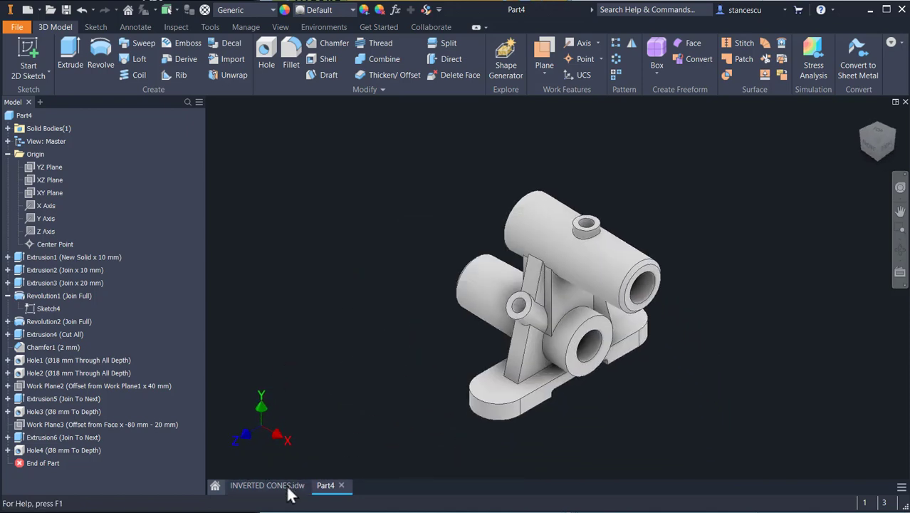
left_click(288, 484)
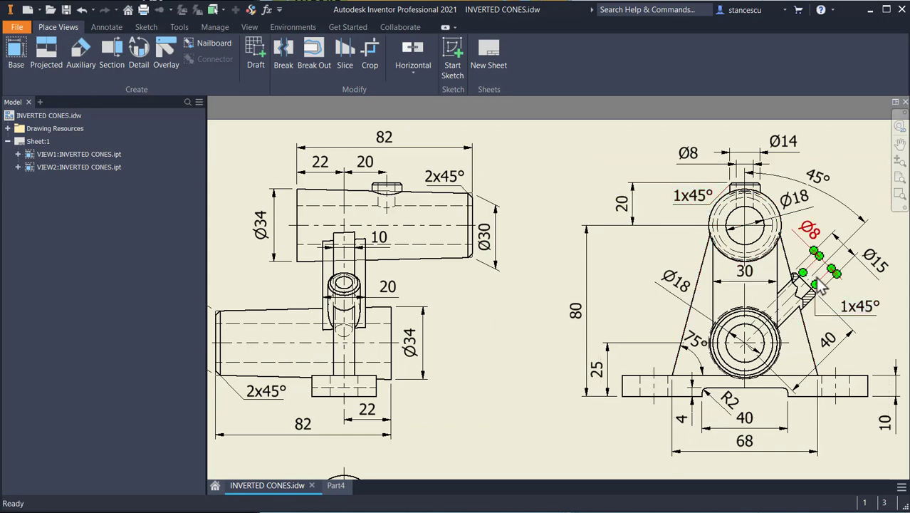
left_click(332, 485)
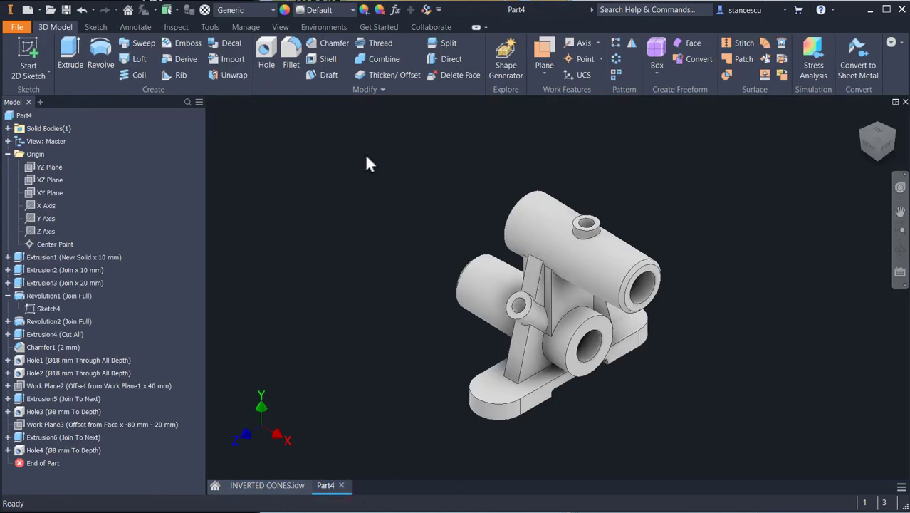
Step: Chamfer the outer edges of both Ø8 mm holes by 1 mm
left_click(510, 320)
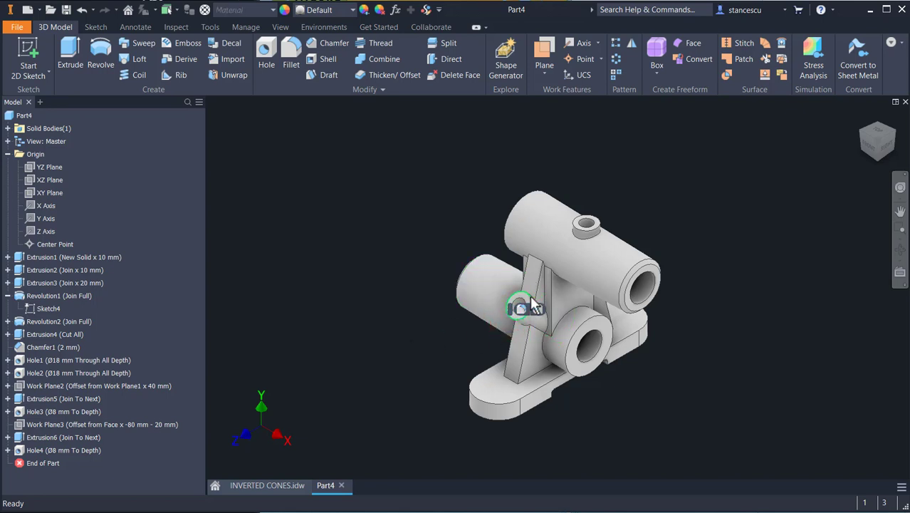
left_click(539, 308)
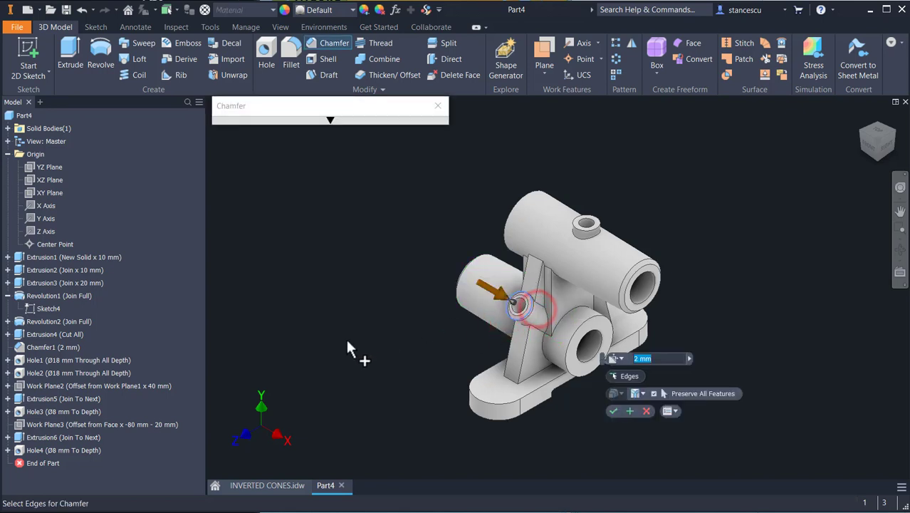
left_click(586, 230)
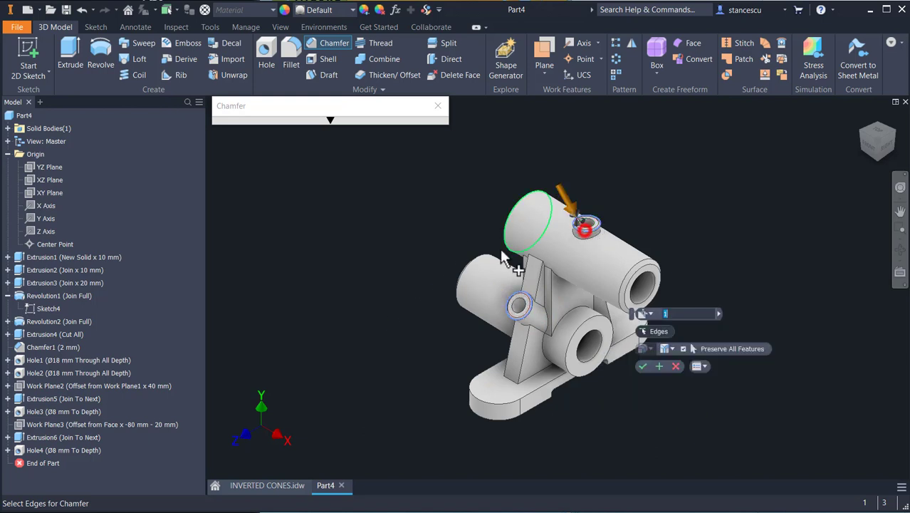
left_click(643, 365)
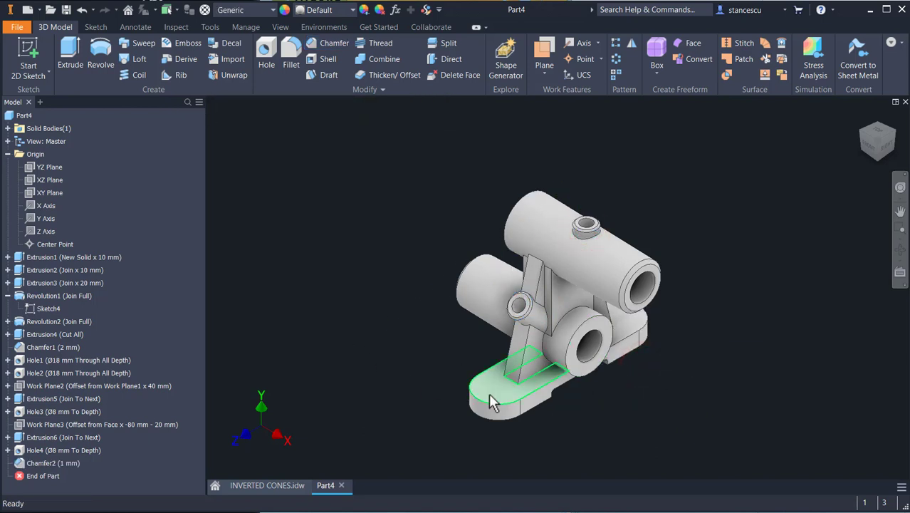
Step: Examine the drawing's top view for the base plate's hole details
left_click(294, 485)
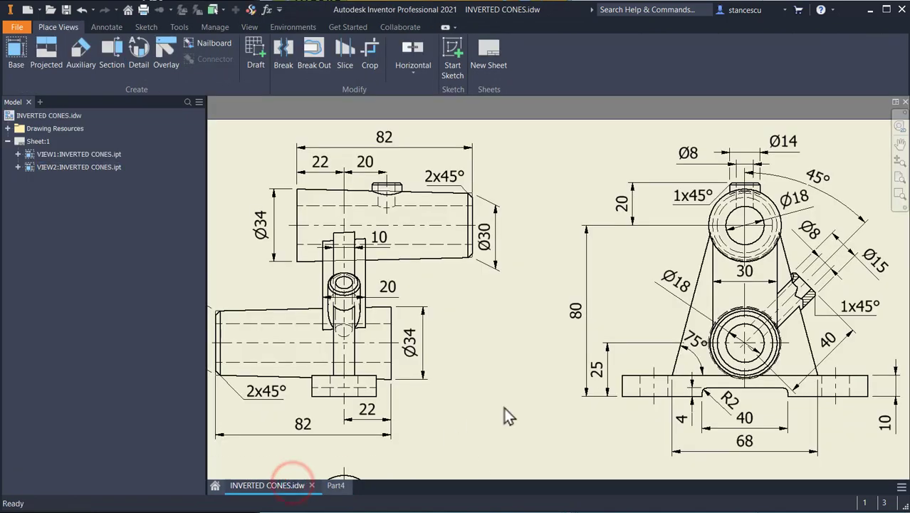
mouse_move(545, 361)
middle_mouse_down()
mouse_move(535, 284)
mouse_move(553, 154)
middle_mouse_up()
mouse_move(534, 297)
middle_mouse_down()
mouse_move(650, 238)
mouse_move(673, 213)
middle_mouse_up()
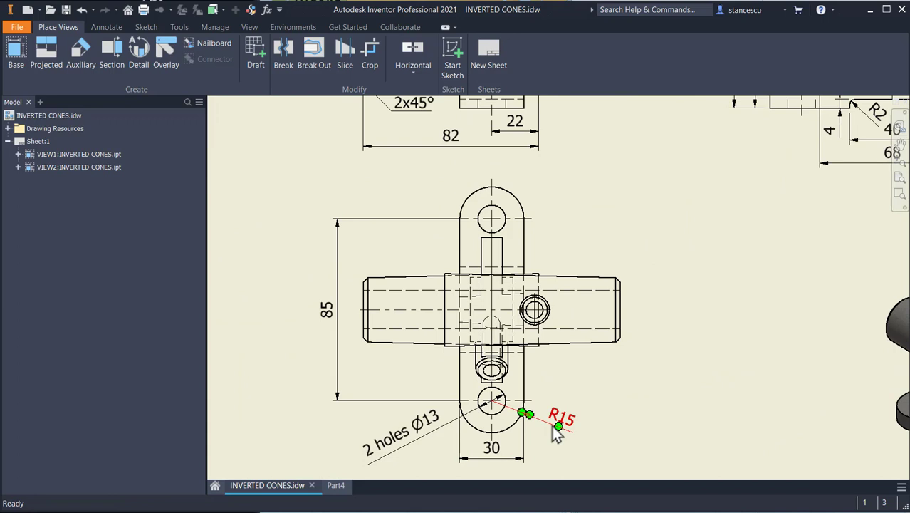
left_click(334, 487)
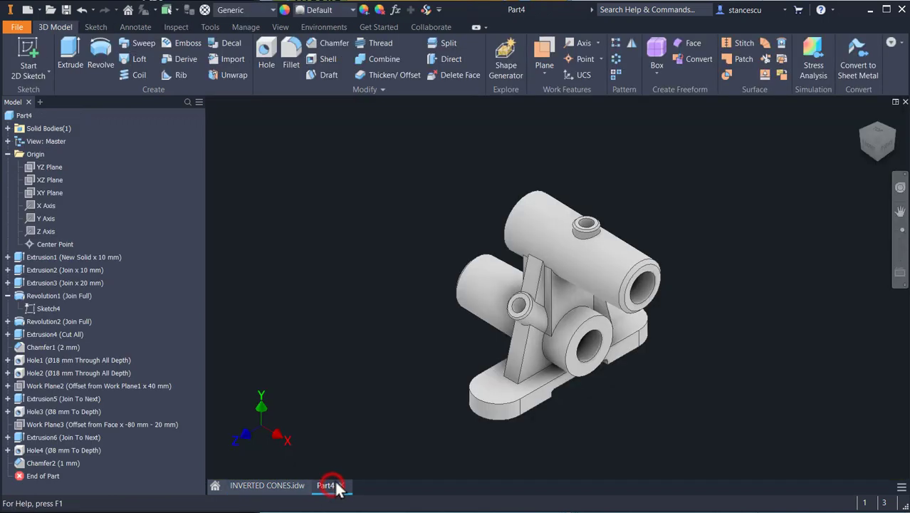
Step: Start a sketch on the base plate's top face, project its rounded end edges, and finish the sketch
left_click(485, 382)
left_click(562, 374)
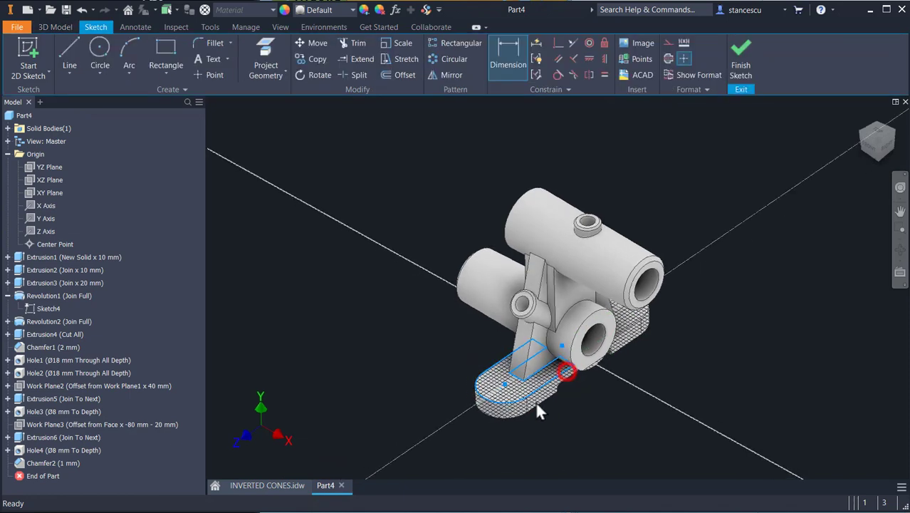
left_click(265, 63)
left_click(547, 131)
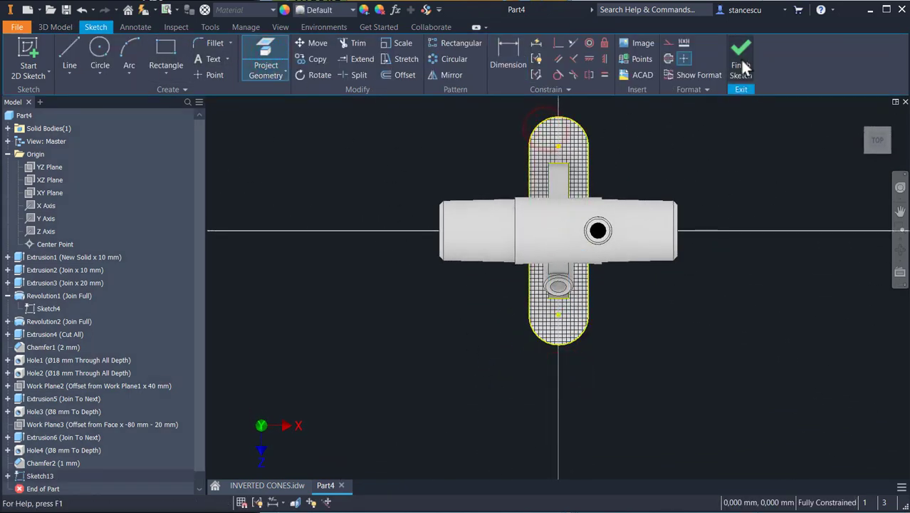
left_click(742, 64)
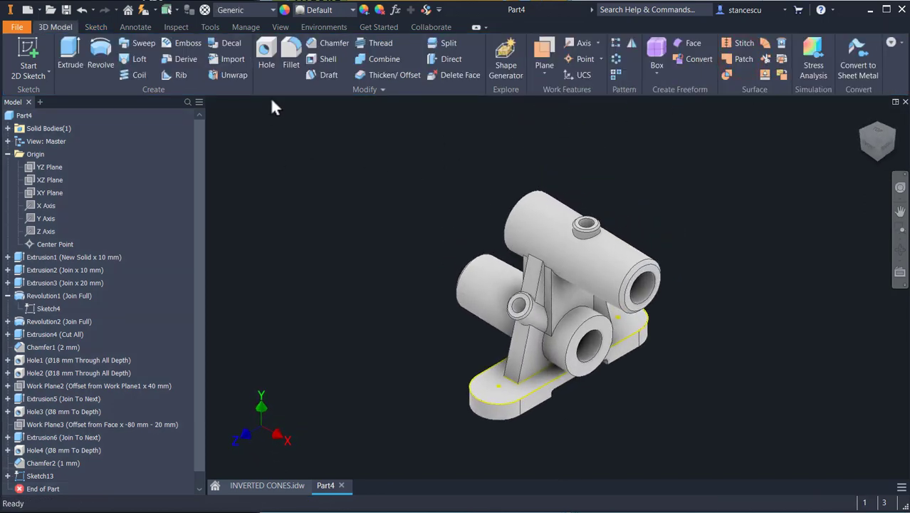
Step: Create two Ø13 mm through-all holes at the centers of the base plate's rounded ends
left_click(271, 51)
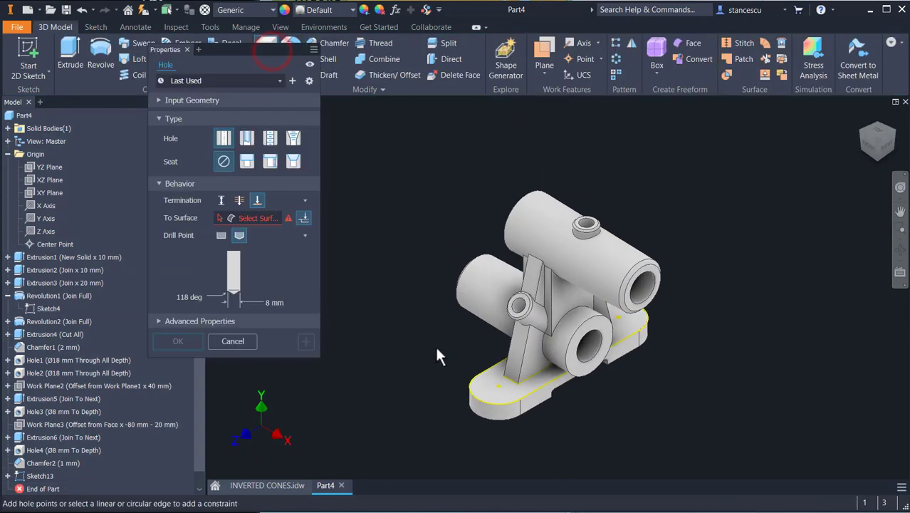
left_click(498, 388)
left_click(239, 200)
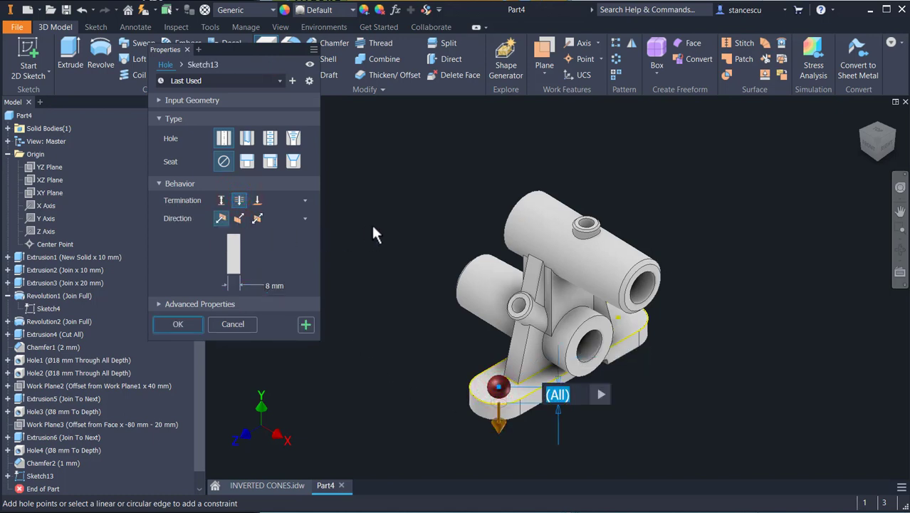
key("Tab")
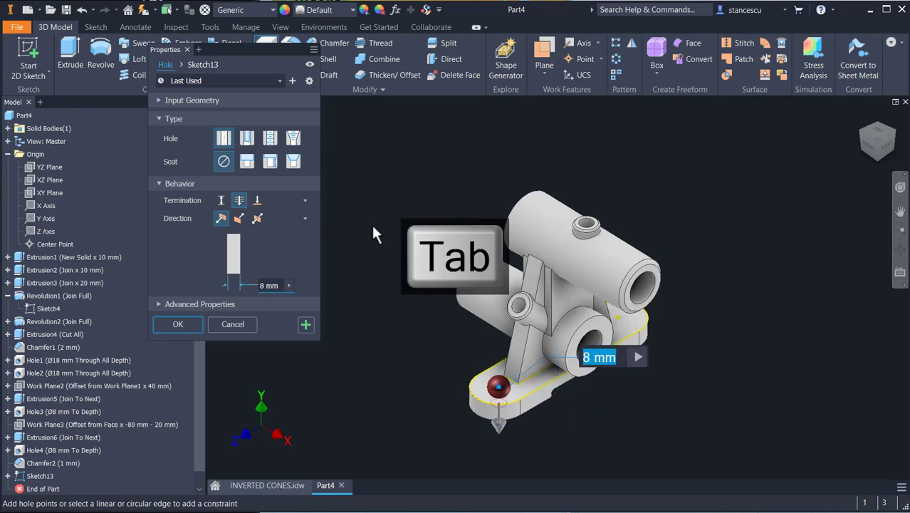
type("13")
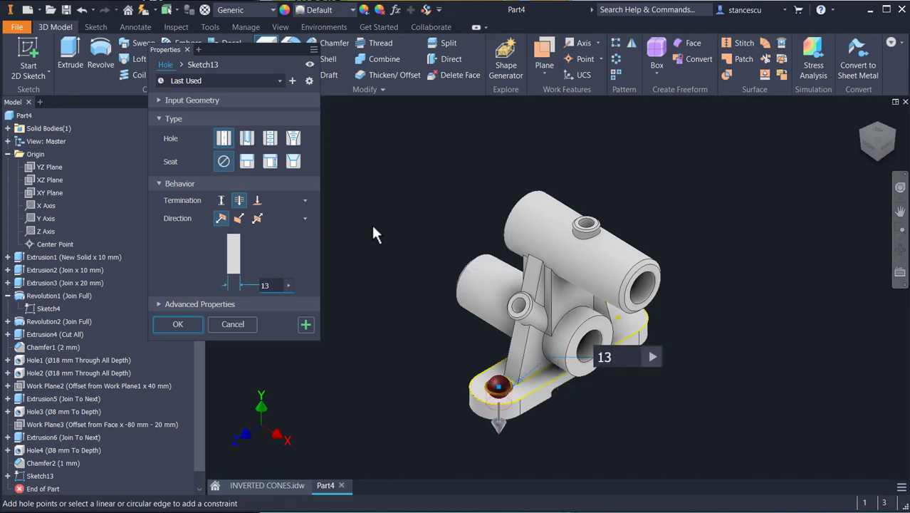
left_click(617, 319)
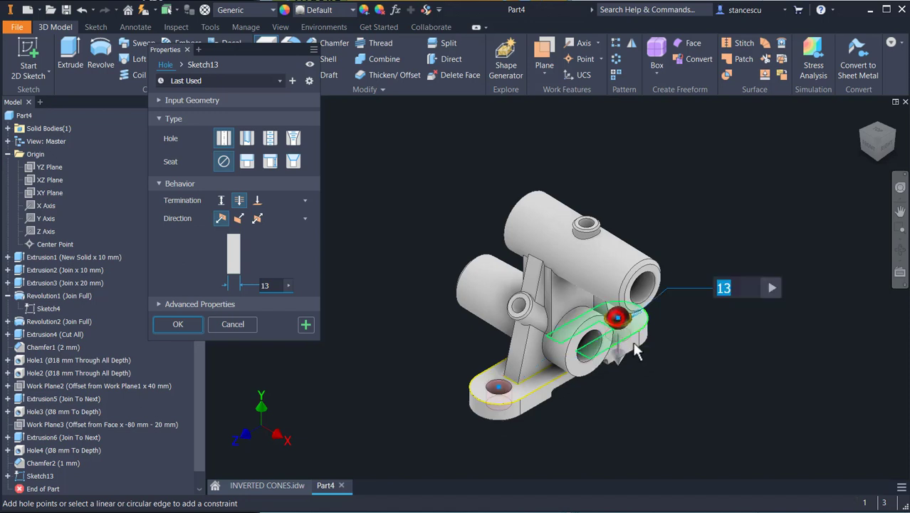
left_click(173, 324)
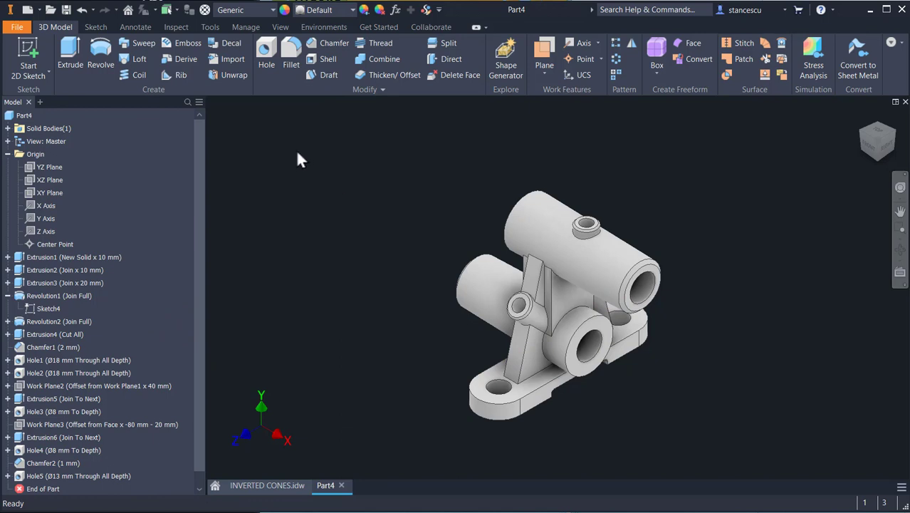
Step: Assign the Steel, Cast material and the Steel - Cast appearance to the part
left_click(241, 11)
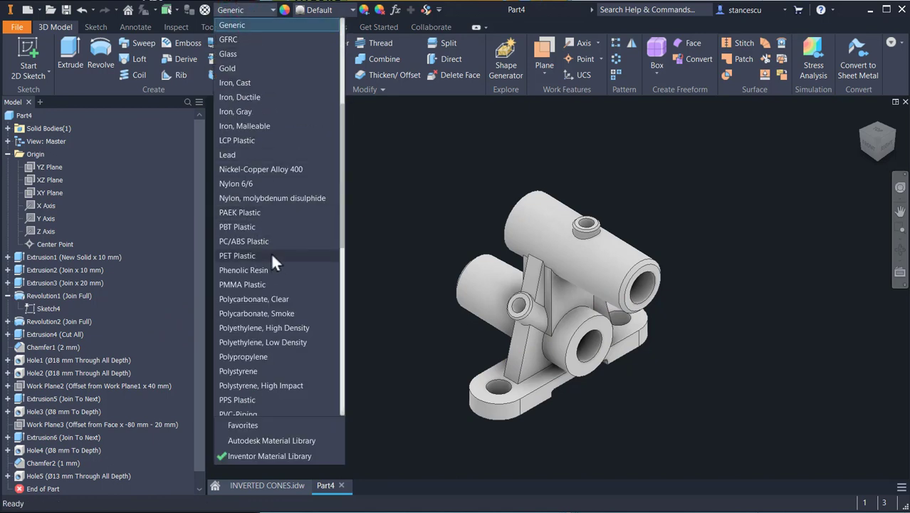
scroll(271, 251, "down", 7)
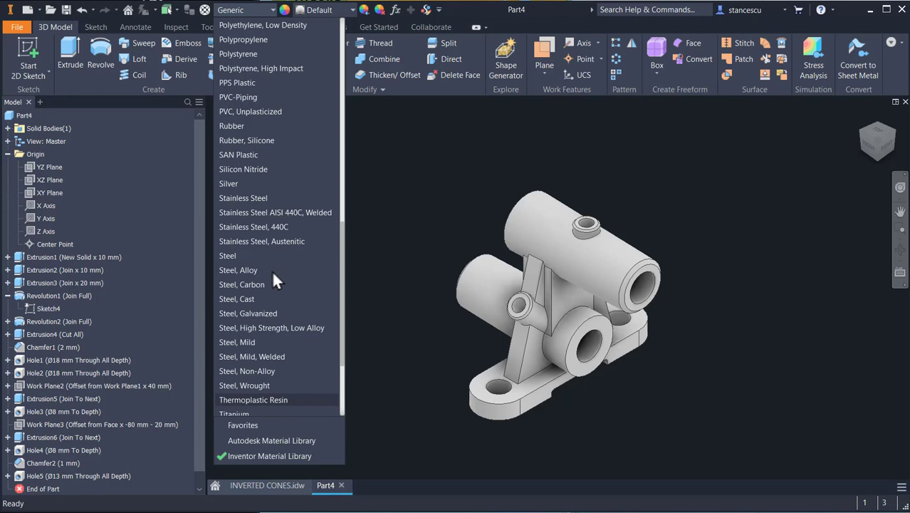
left_click(249, 300)
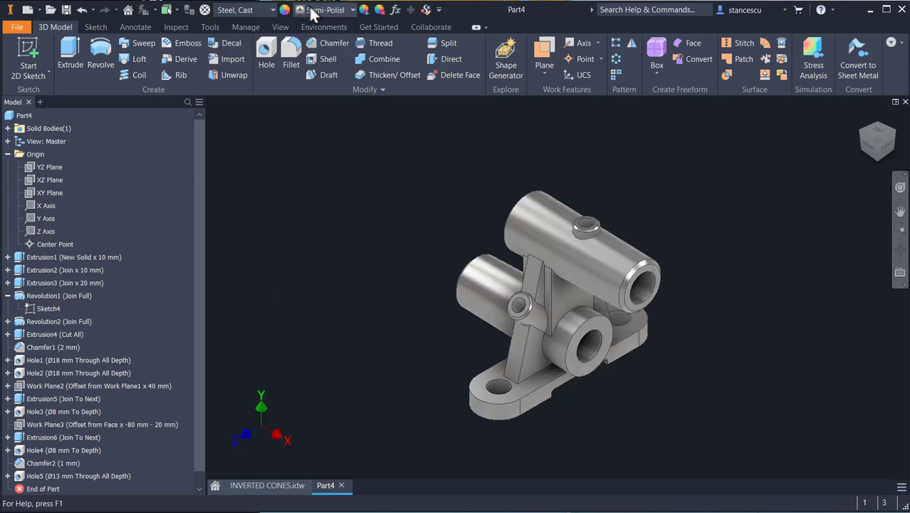
scroll(332, 285, "down", 1)
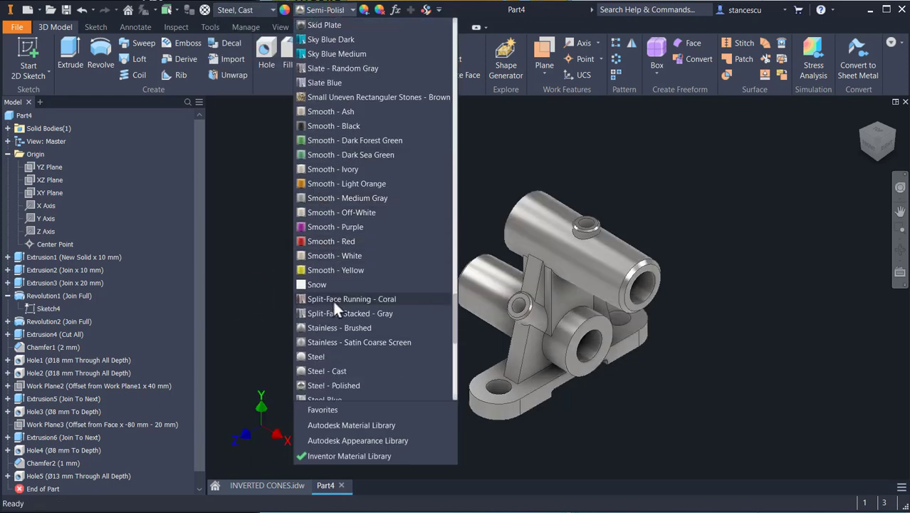
left_click(328, 368)
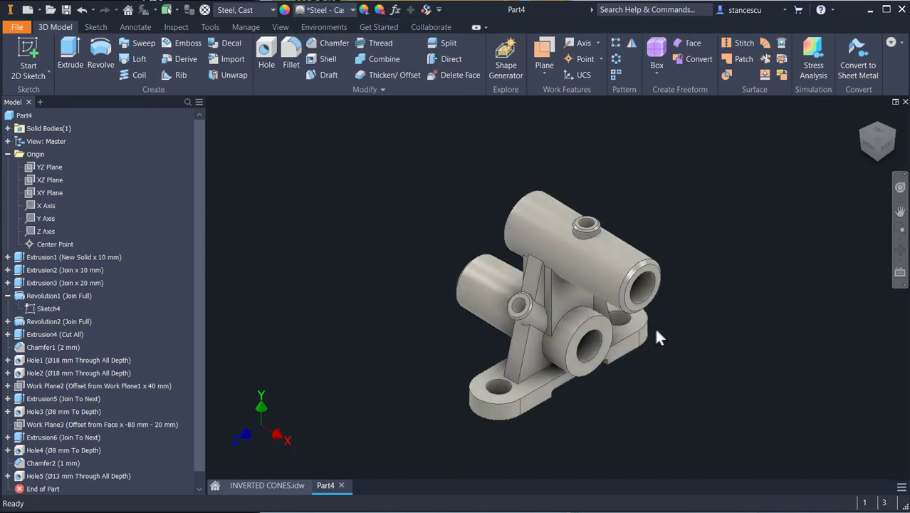
Step: Apply the Steel - Polished appearance to the machined faces: boss tops, bores, cylinder end faces and base plate pads
scroll(654, 313, "up", 2)
scroll(545, 178, "up", 2)
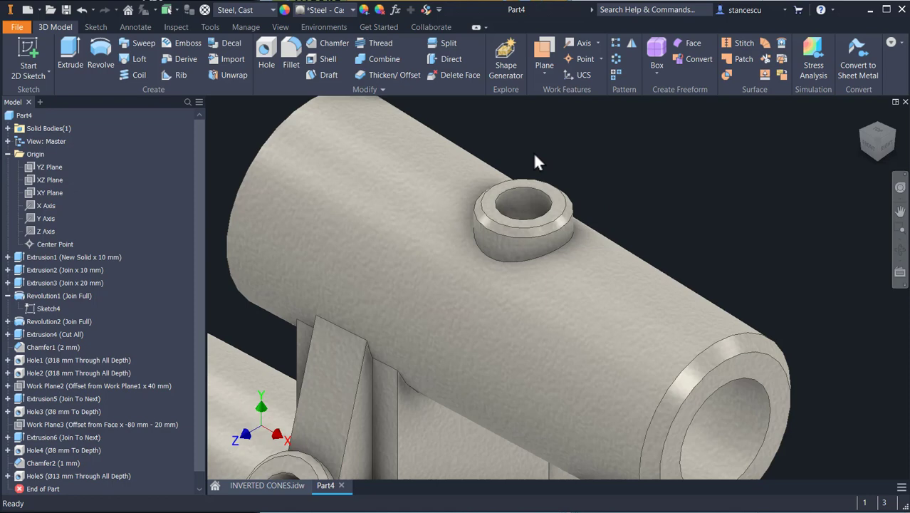
left_click(561, 216)
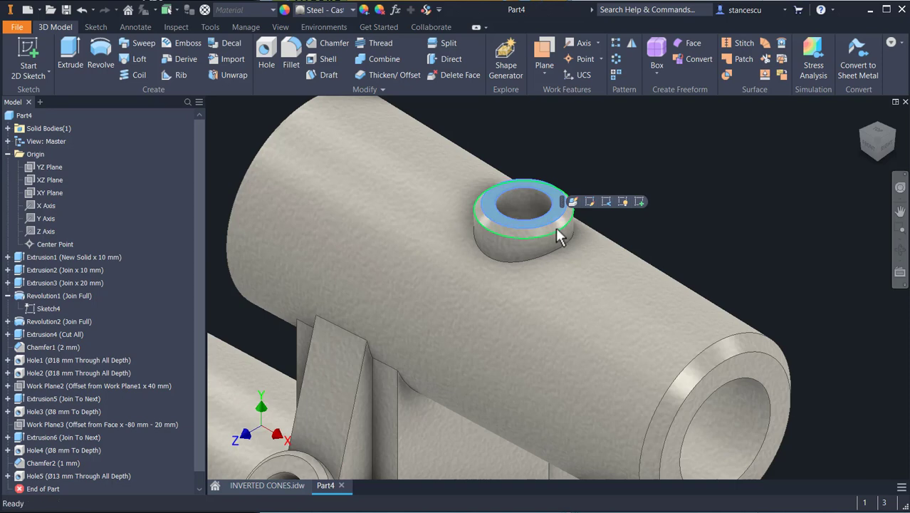
scroll(558, 236, "up", 3)
left_click(563, 217, "ctrl")
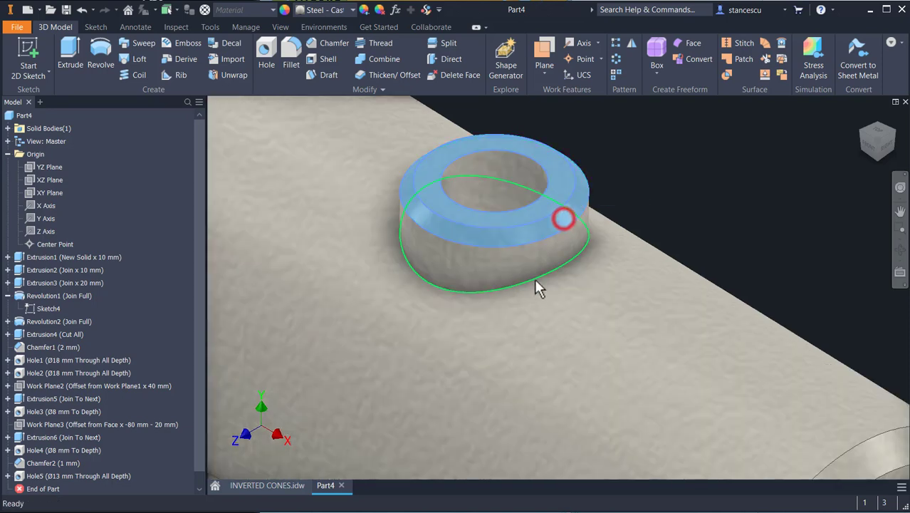
scroll(535, 281, "down", 3)
middle_click_drag(512, 332, 537, 206)
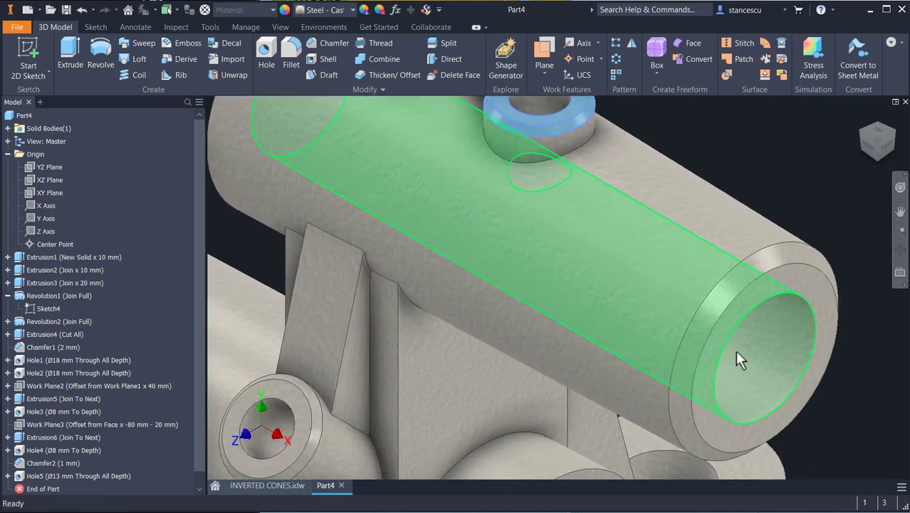
left_click(777, 356, "ctrl")
left_click(807, 277, "ctrl")
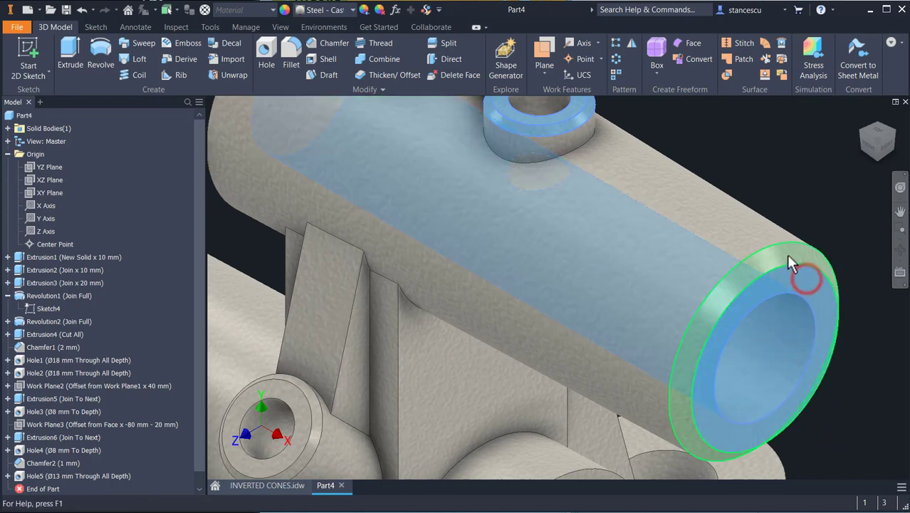
middle_click_drag(541, 325, 541, 474, "shift")
left_click(617, 218, "ctrl")
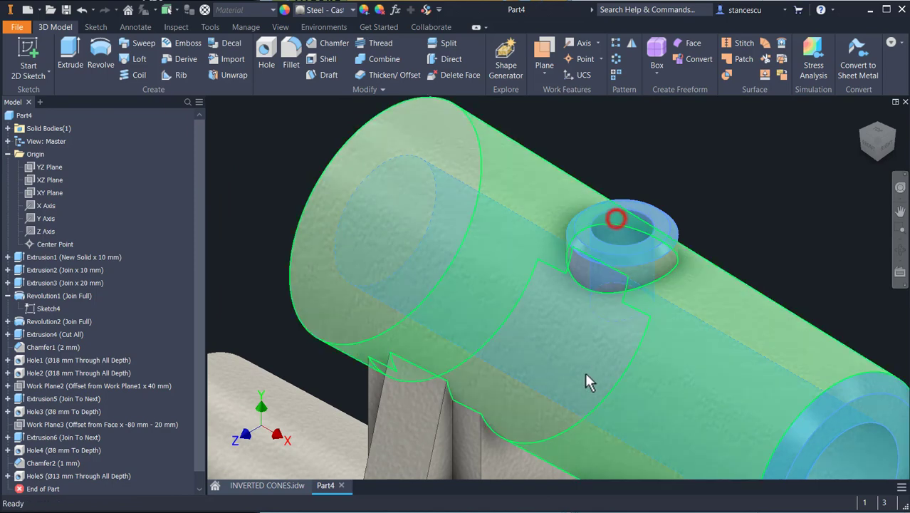
middle_click_drag(571, 346, 638, 96)
left_click(417, 300, "ctrl")
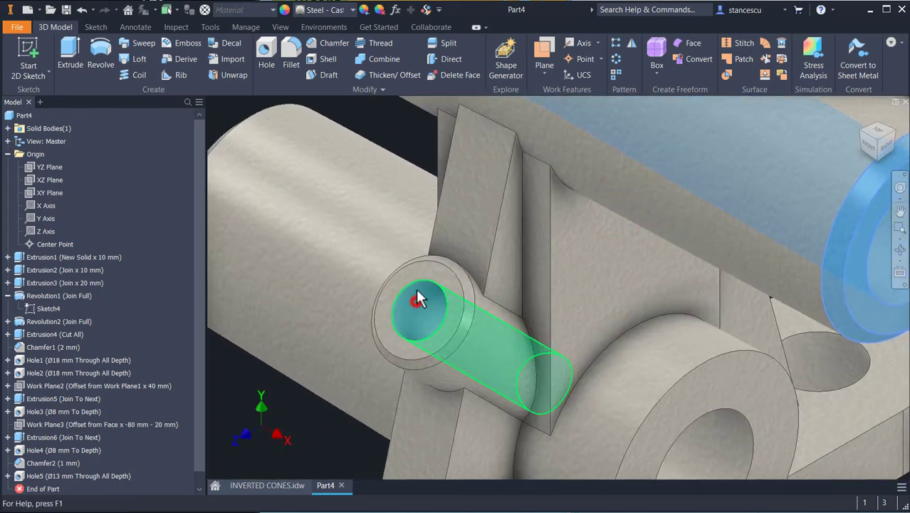
left_click(435, 272, "ctrl")
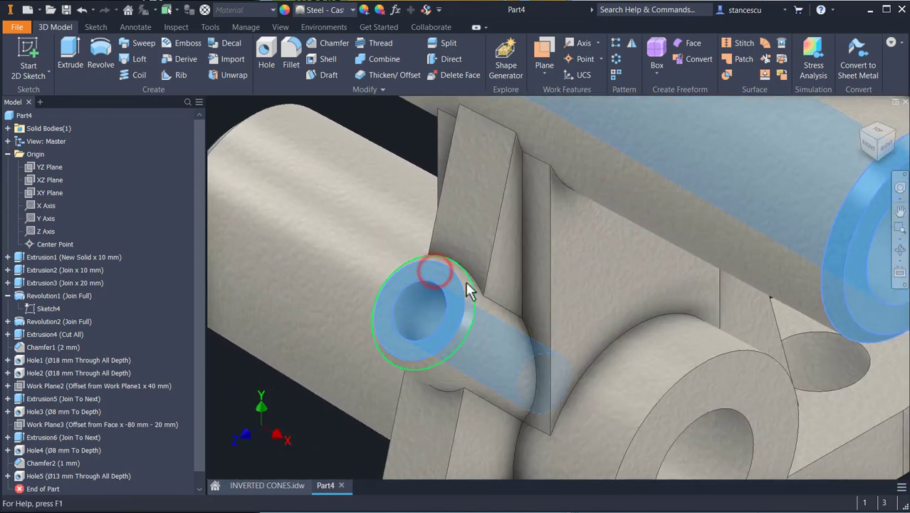
left_click(471, 296, "ctrl")
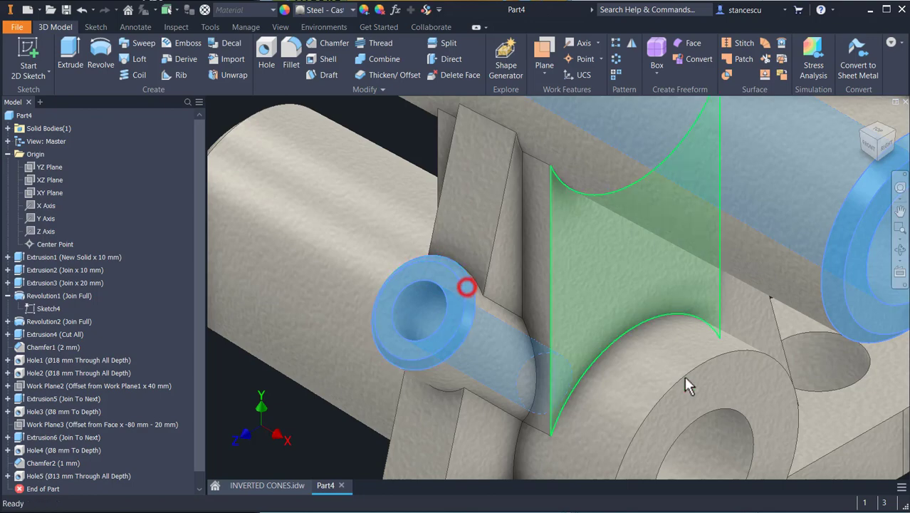
left_click(721, 434, "ctrl")
left_click(725, 390, "ctrl")
mouse_move(490, 379)
middle_mouse_down("shift")
mouse_move(565, 376)
mouse_move(642, 391)
mouse_move(567, 297)
mouse_move(587, 435)
middle_mouse_up("shift")
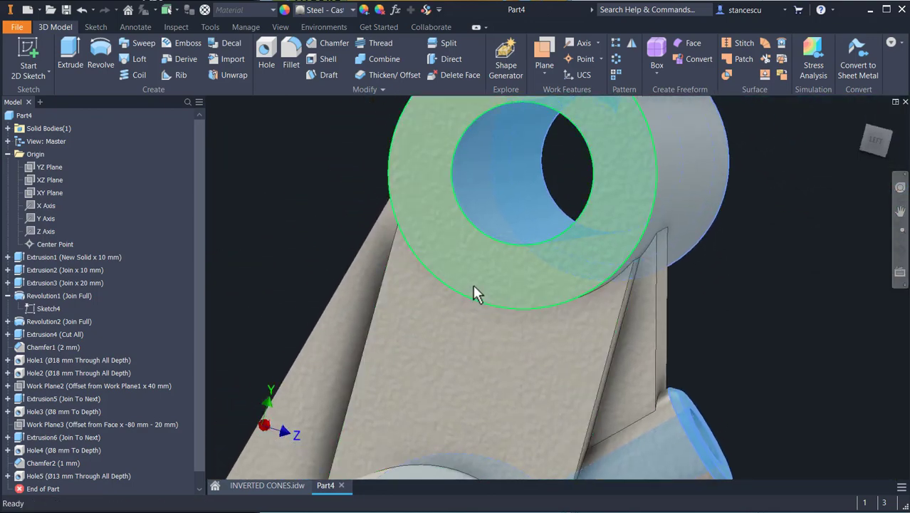
left_click(487, 268, "ctrl")
middle_click_drag(600, 339, 746, 98)
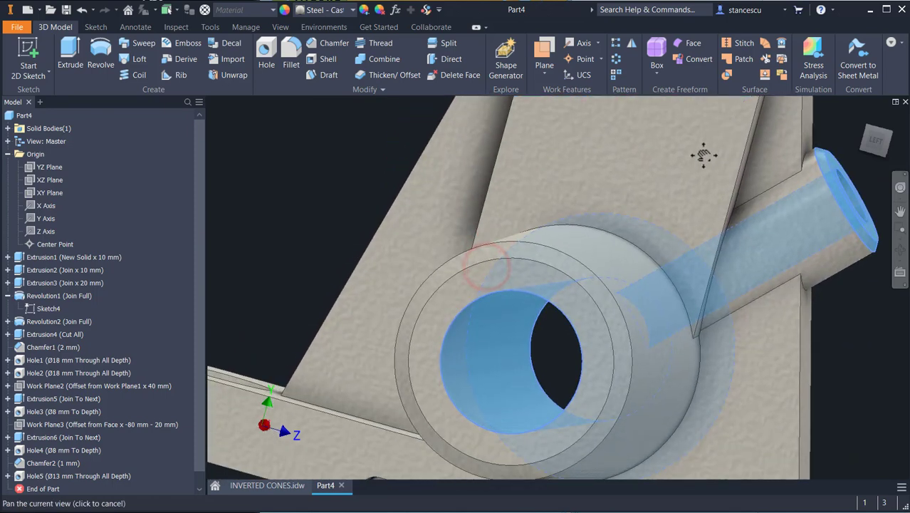
left_click(526, 271, "ctrl")
left_click(550, 258, "ctrl")
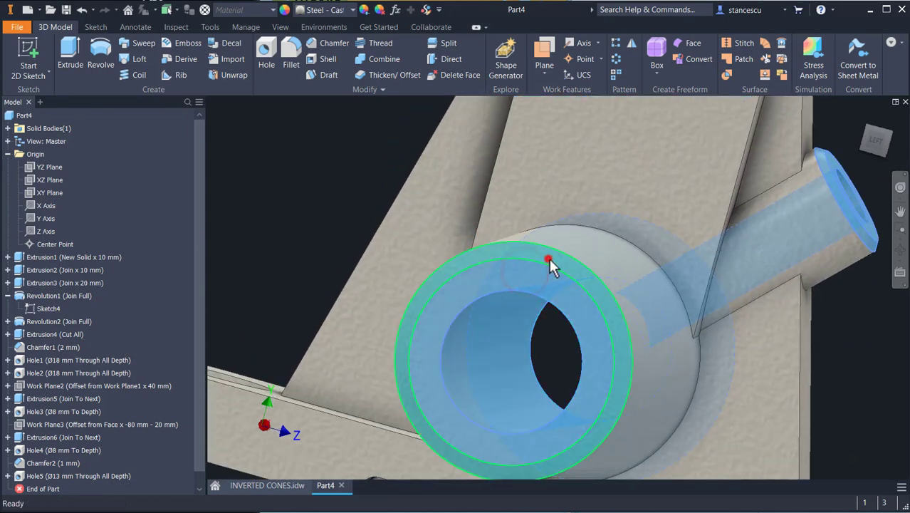
middle_click_drag(721, 378, 719, 183)
middle_click_drag(712, 312, 721, 282, "shift")
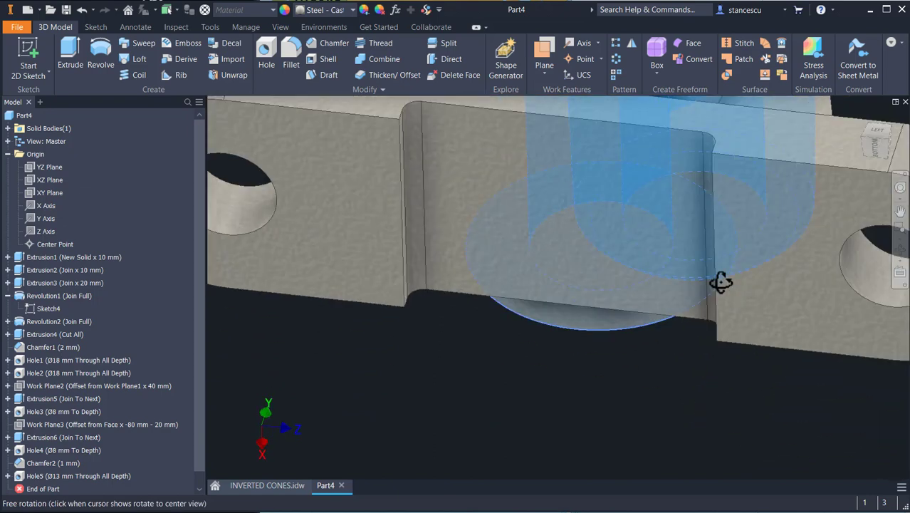
left_click(767, 285, "ctrl")
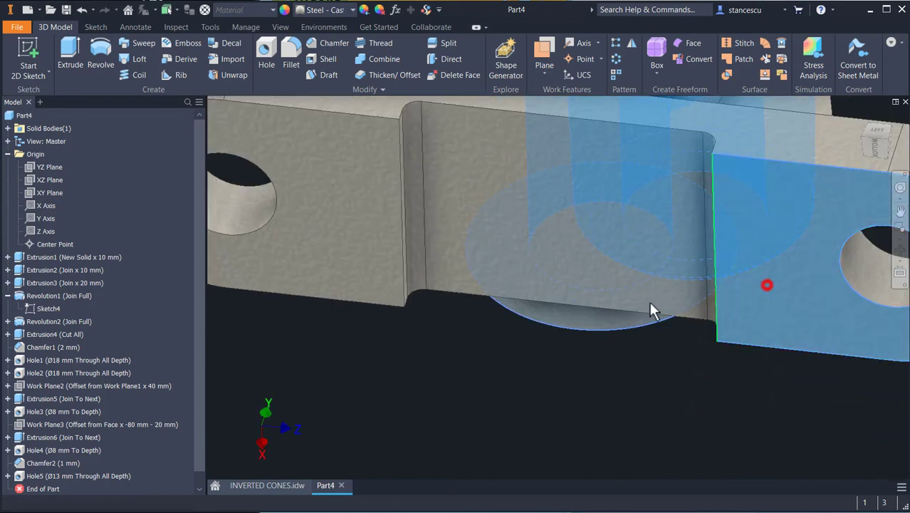
left_click(286, 240, "ctrl")
left_click(229, 216, "ctrl")
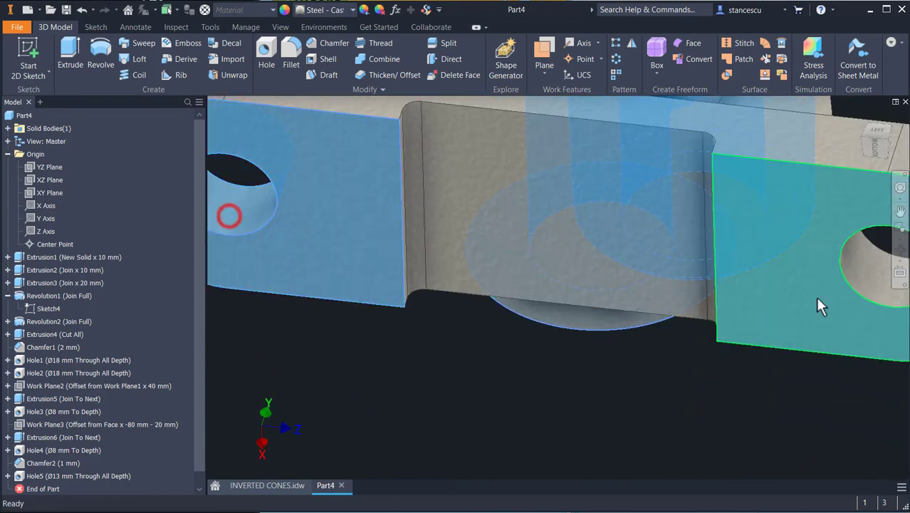
left_click(866, 275, "ctrl")
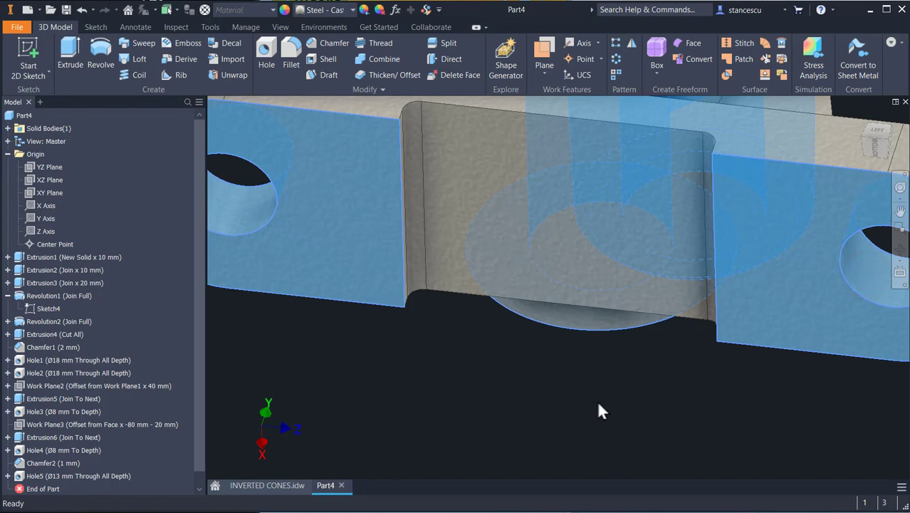
left_click(324, 13)
left_click(332, 37)
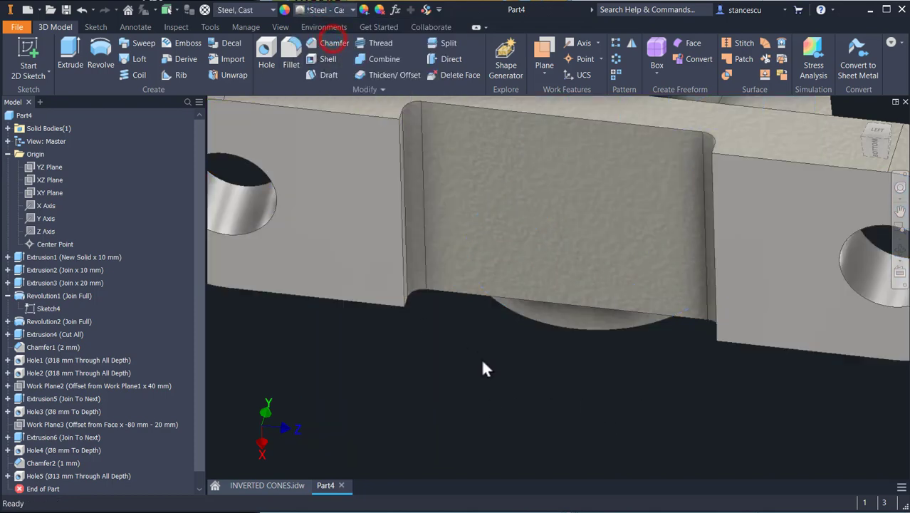
left_click(485, 395)
Step: Clear the appearance override from the main cylinder's outer surface
key("F6")
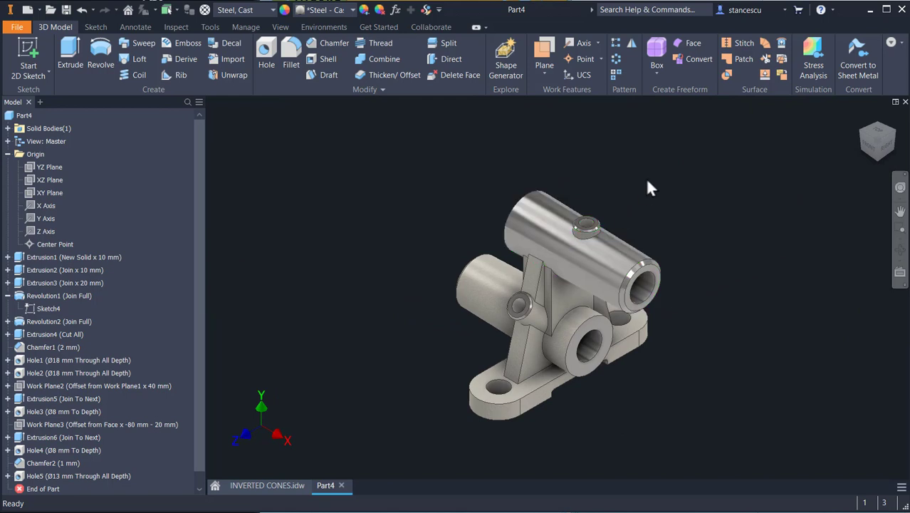
scroll(625, 216, "up", 3)
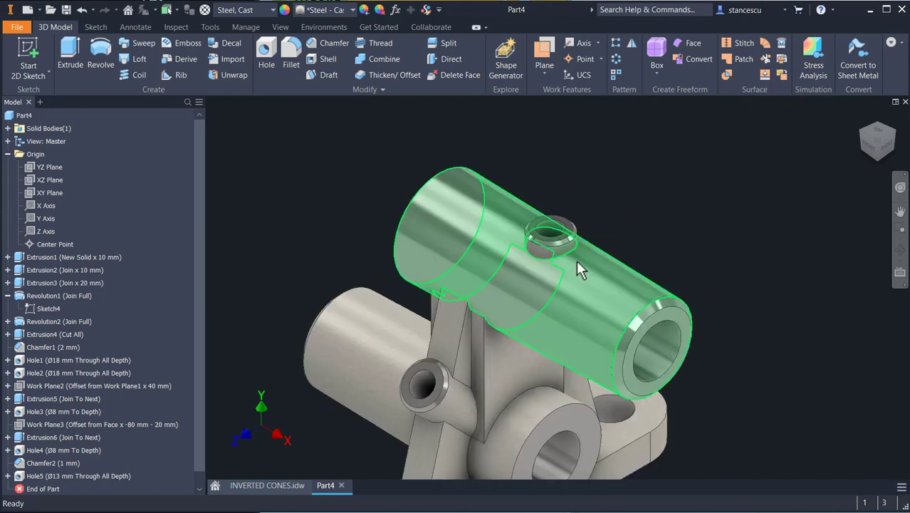
left_click(592, 302)
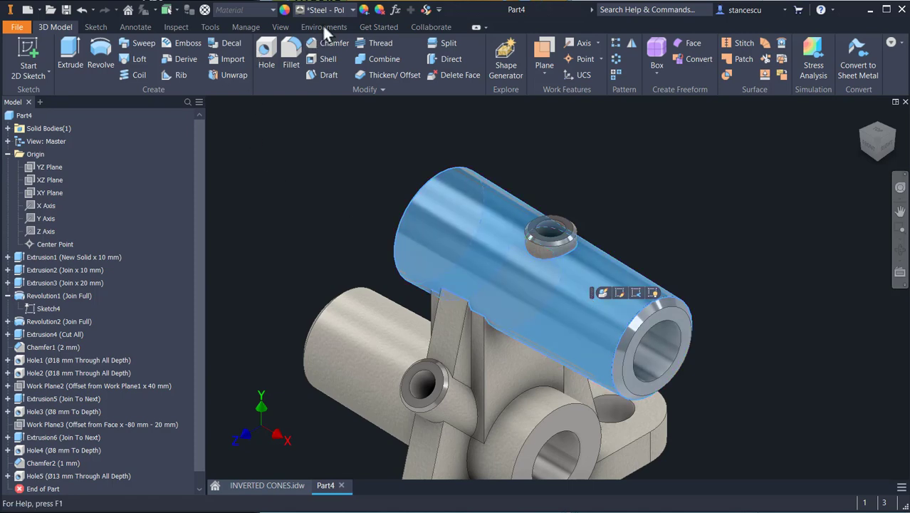
left_click(379, 11)
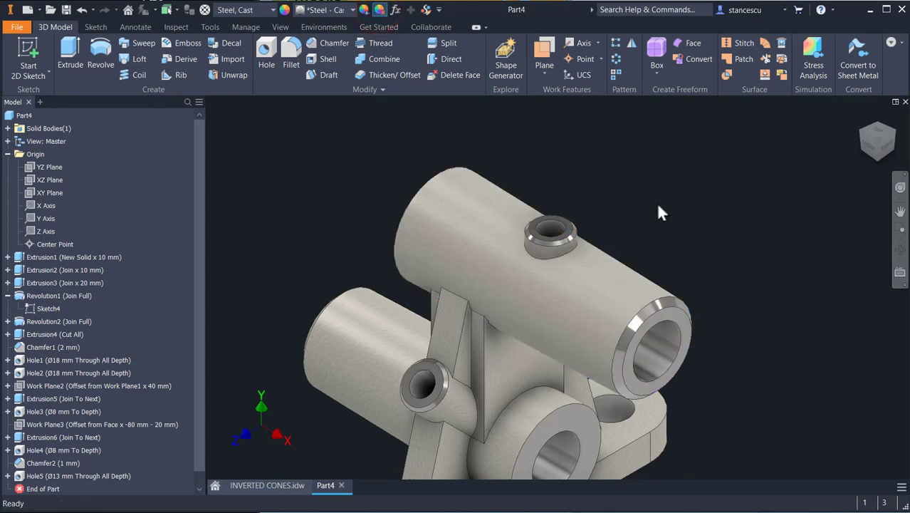
key("F6")
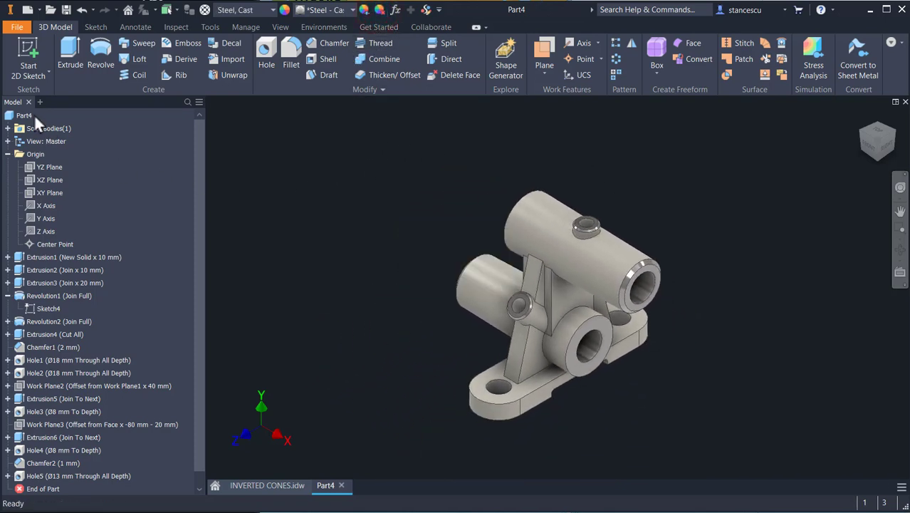
Step: Open the part's iProperties and update its physical properties to review mass and volume
right_click(27, 114)
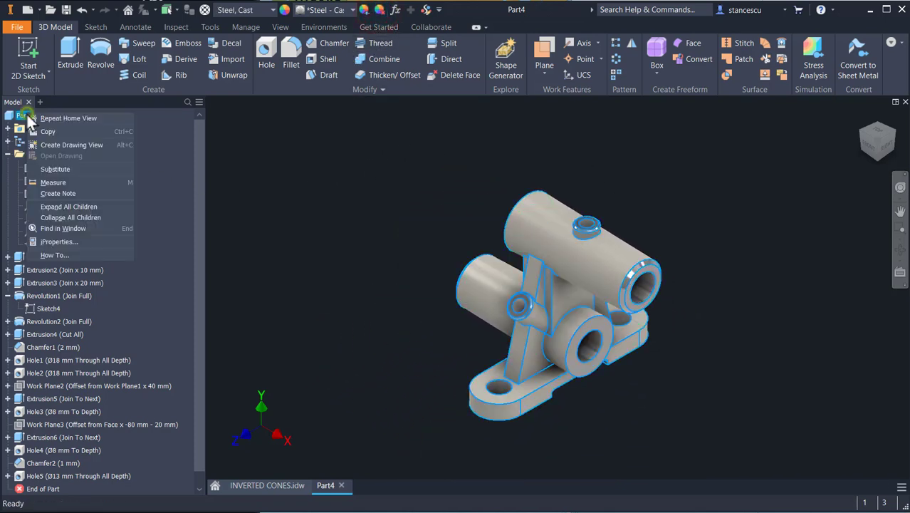
left_click(60, 242)
left_click(490, 81)
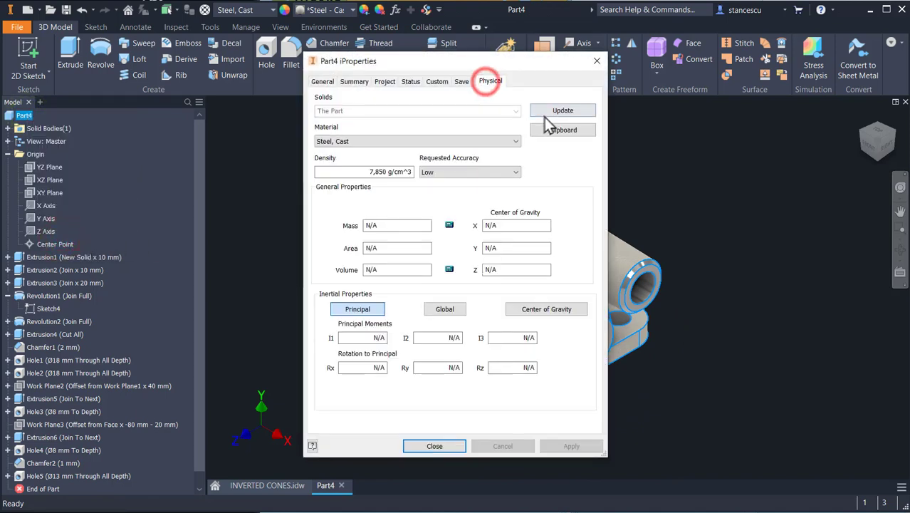
left_click(552, 112)
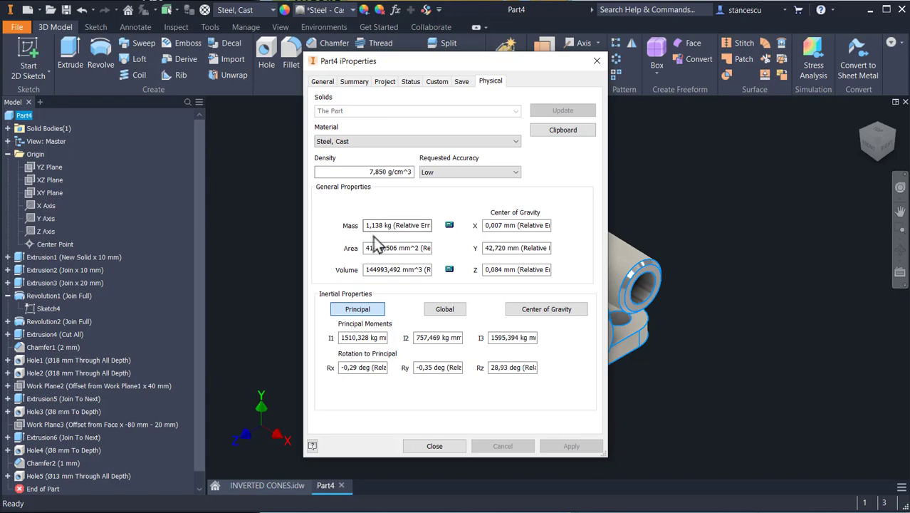
left_click(436, 445)
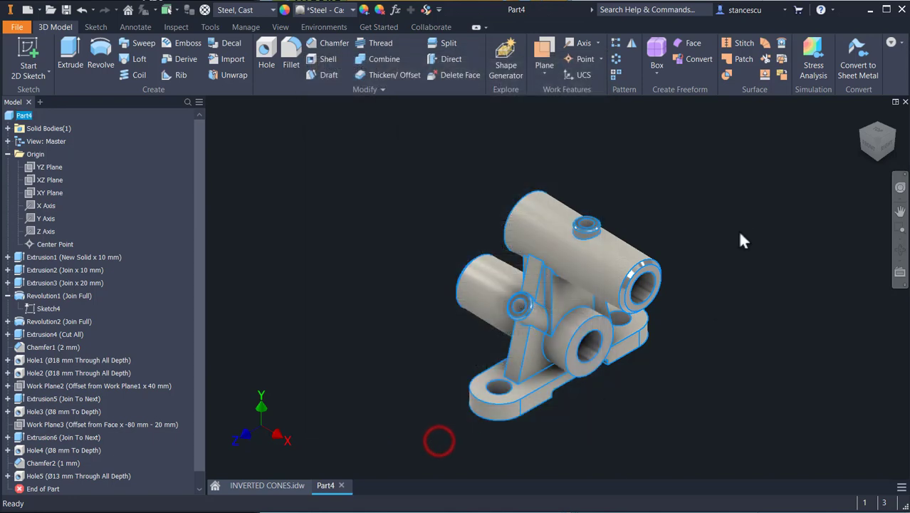
left_click(738, 219)
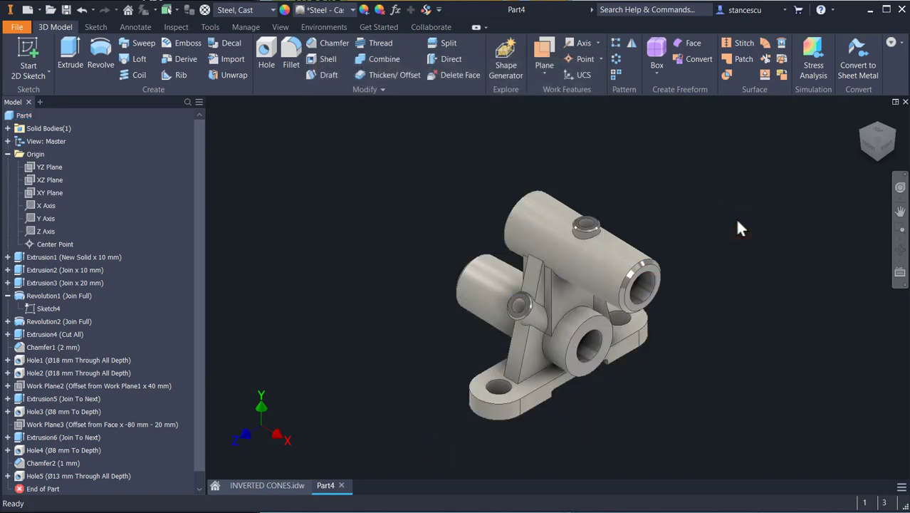